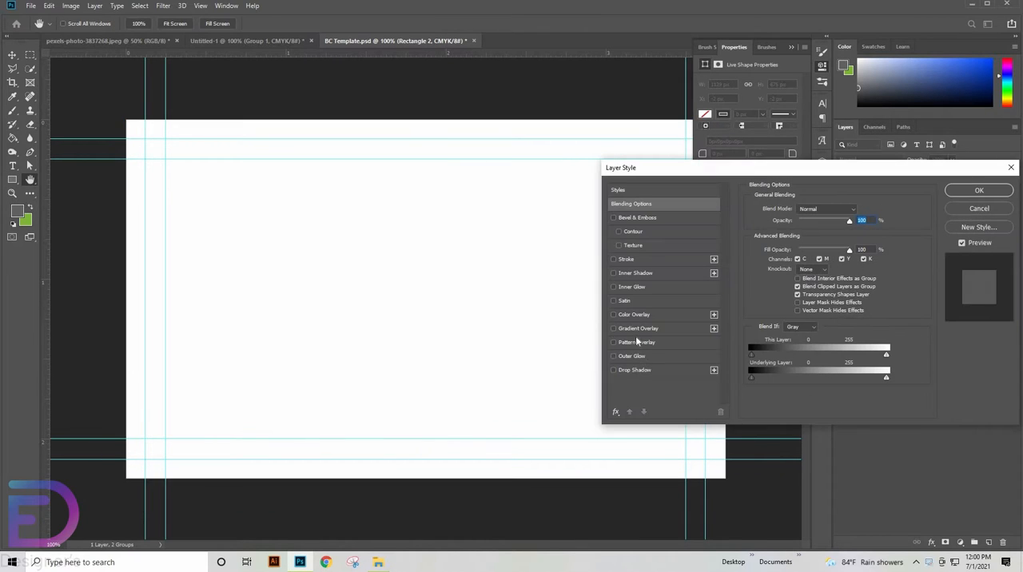
# - Apply a Pattern Overlay with the navy diagonal-squares pattern at 9% opacity to the card's background rectangle
pyautogui.click(636, 341)
pyautogui.click(804, 238)
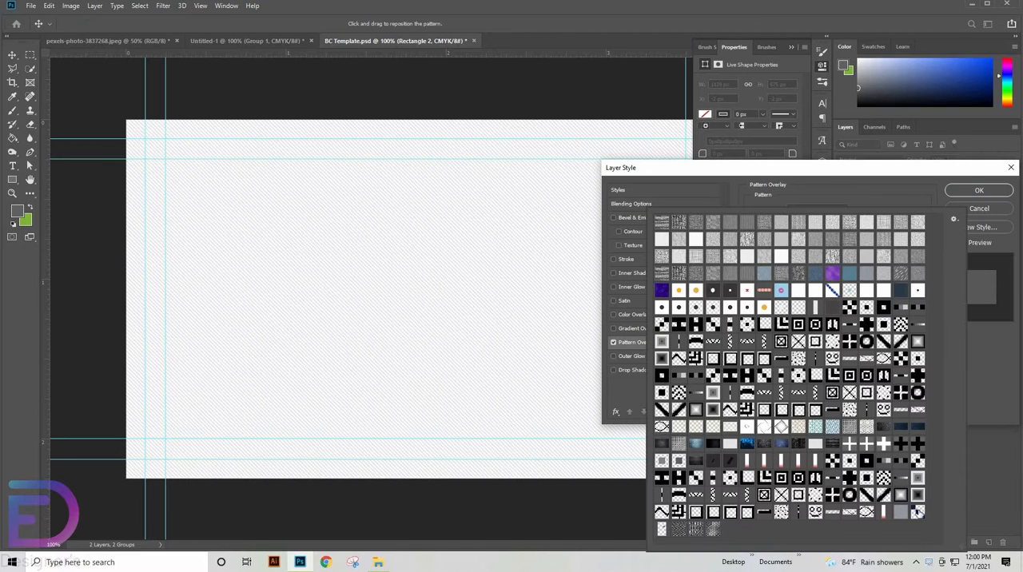
pyautogui.click(917, 511)
pyautogui.press('Return')
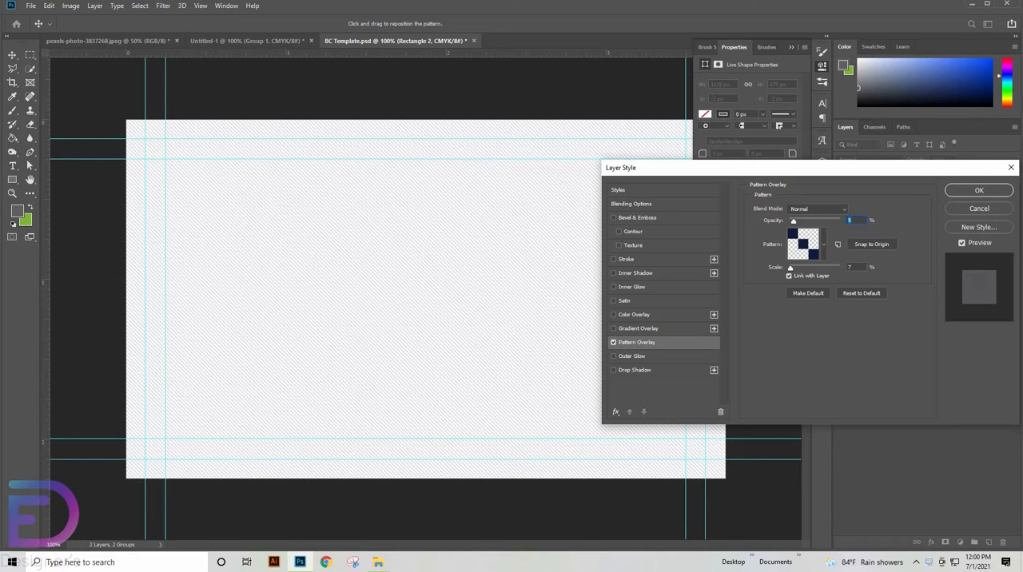
pyautogui.write('9')
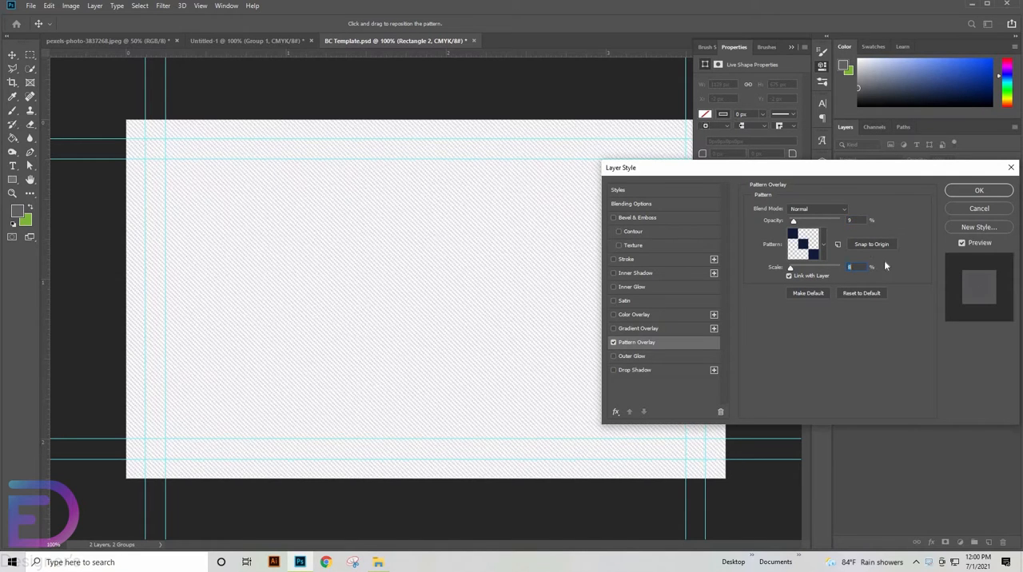
pyautogui.press('Return')
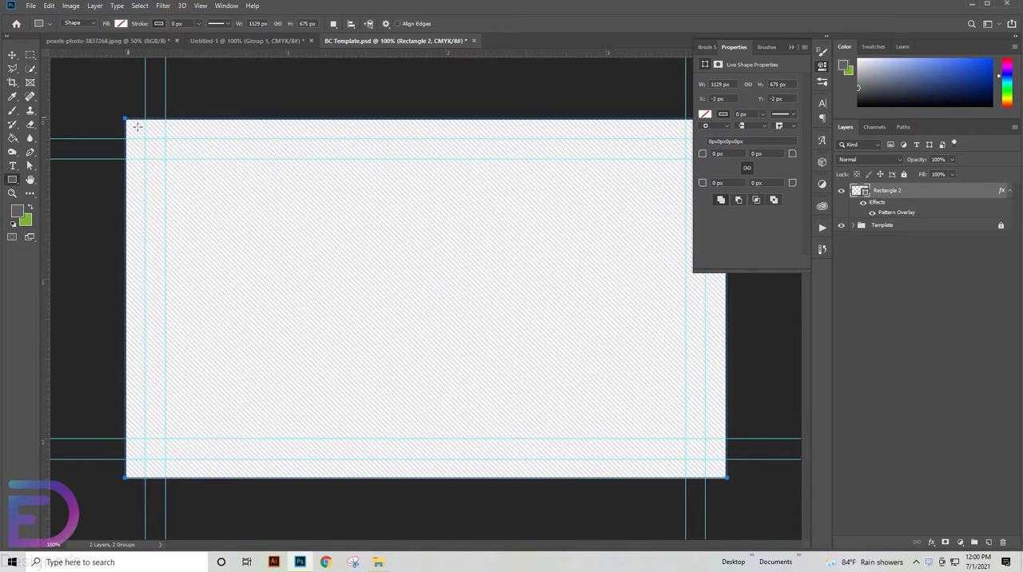
pyautogui.press('Return')
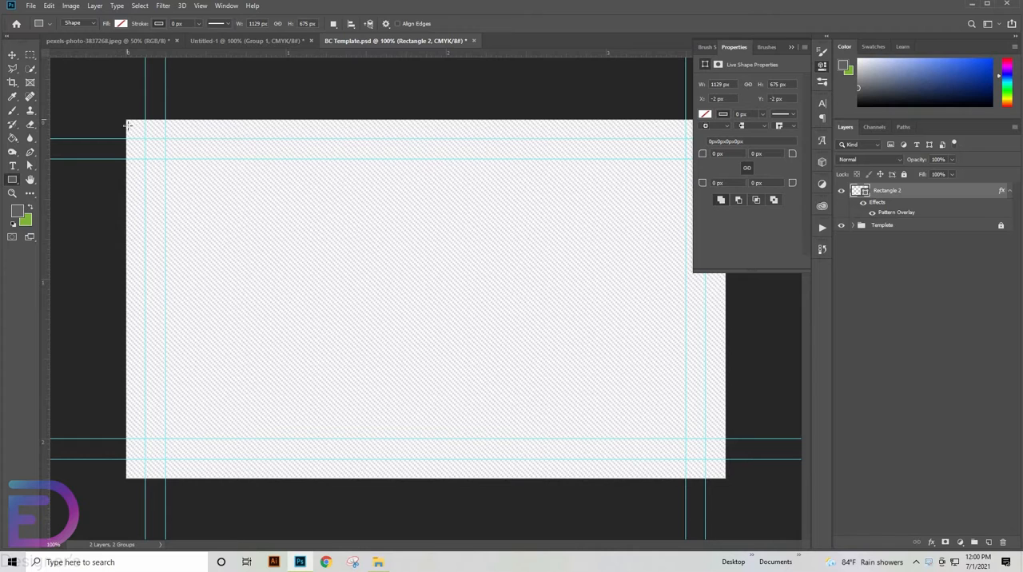
# - Draw a rectangle about 619 by 673 px over the card's left half with no stroke and a dark navy fill
pyautogui.moveTo(127, 124); pyautogui.dragTo(456, 478)
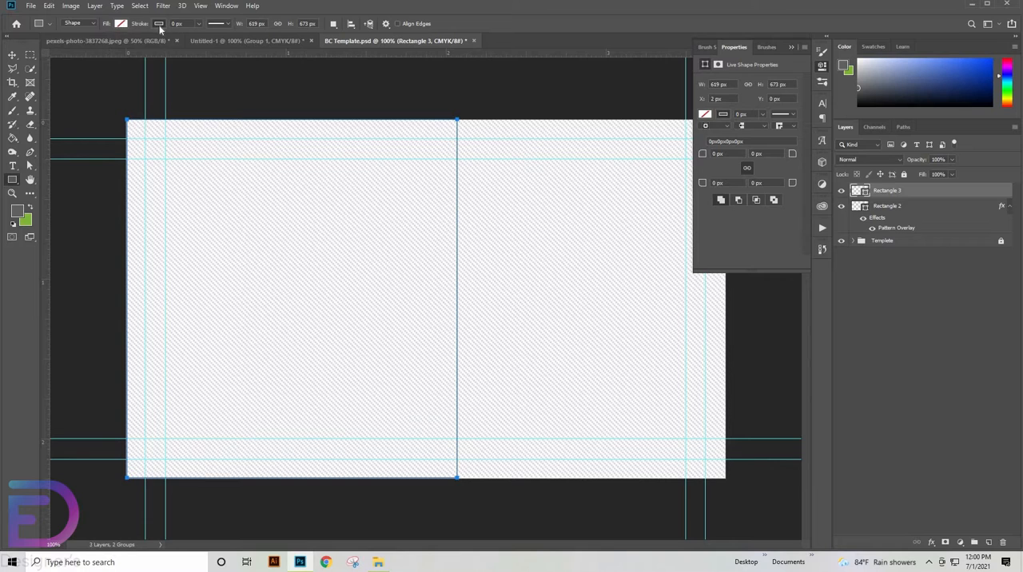
pyautogui.click(120, 24)
pyautogui.click(113, 43)
pyautogui.click(121, 24)
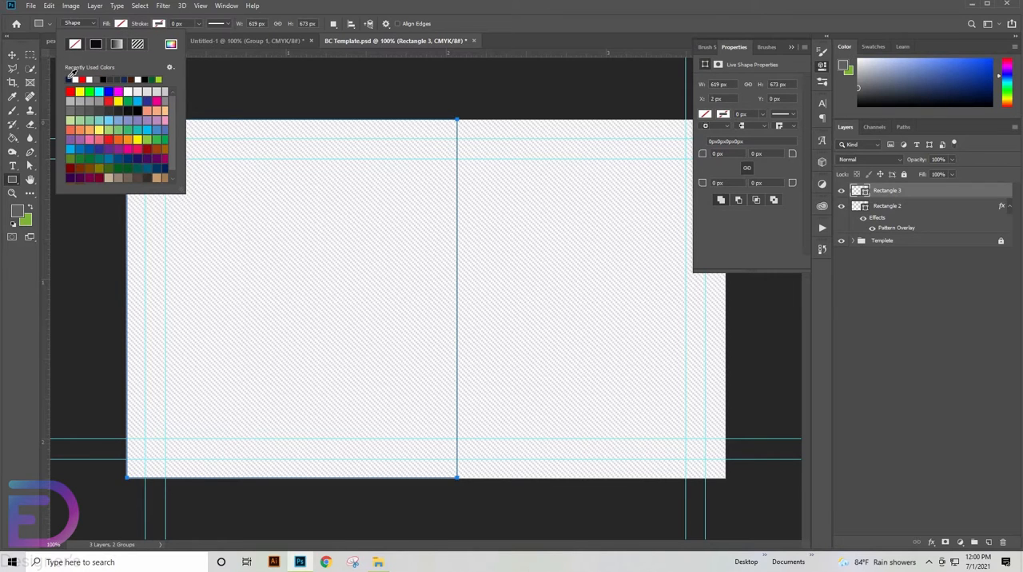
pyautogui.click(69, 79)
# - Shift the navy rectangle's lower-right corner point inward to slant its right edge, and deselect the shape
pyautogui.click(30, 166)
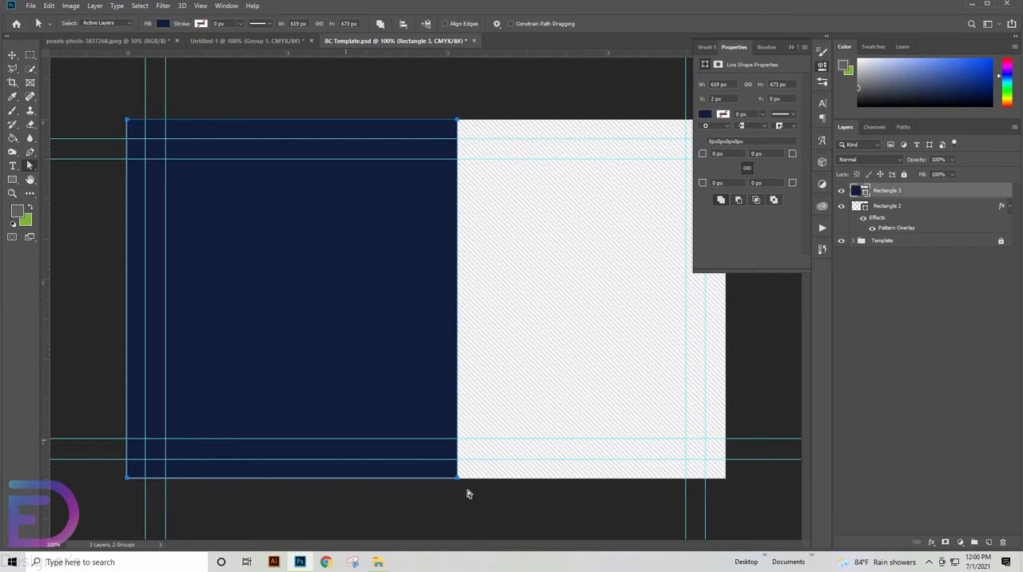
pyautogui.moveTo(467, 495); pyautogui.dragTo(316, 478)
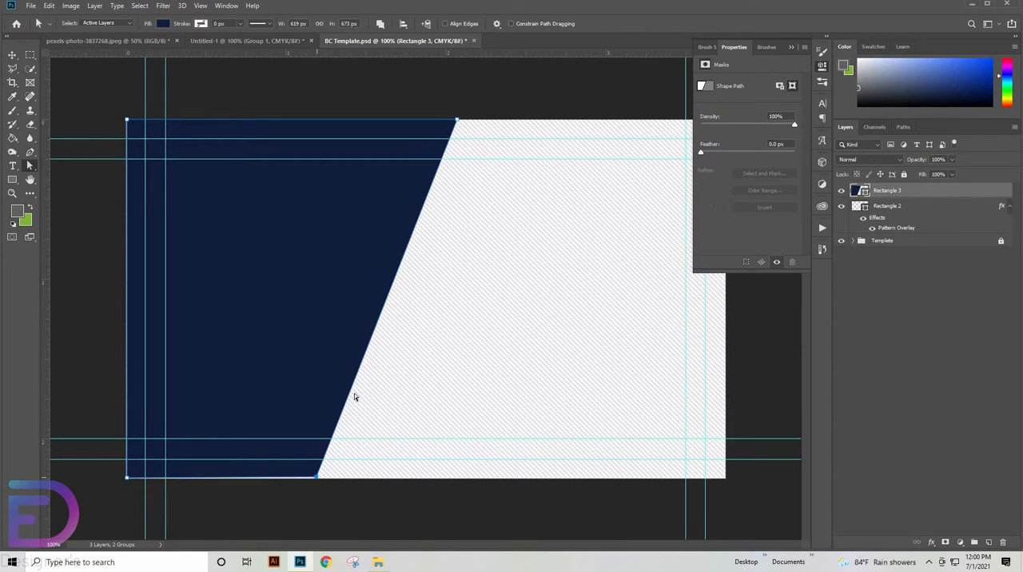
pyautogui.click(12, 54)
pyautogui.click(215, 187)
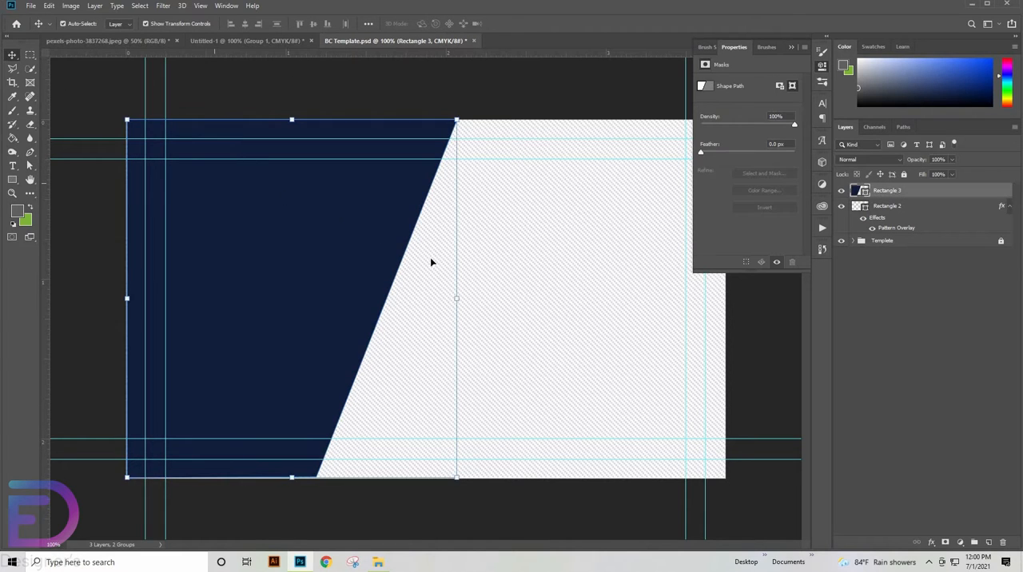
pyautogui.click(317, 105)
# - Draw a thin horizontal bar about 909 by 39 px across the card with a dark navy fill and no stroke
pyautogui.click(12, 179)
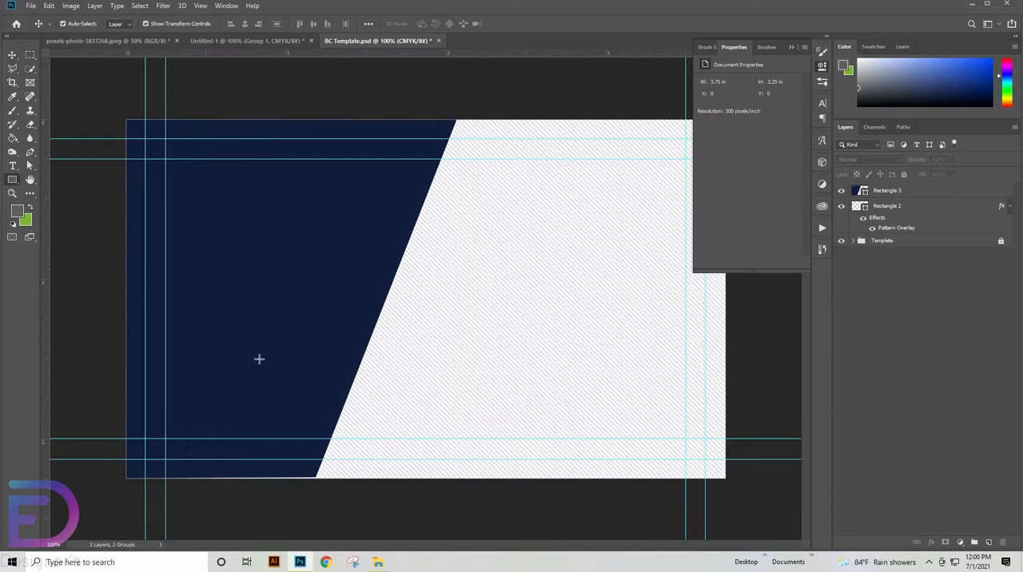
pyautogui.moveTo(259, 359); pyautogui.dragTo(743, 378)
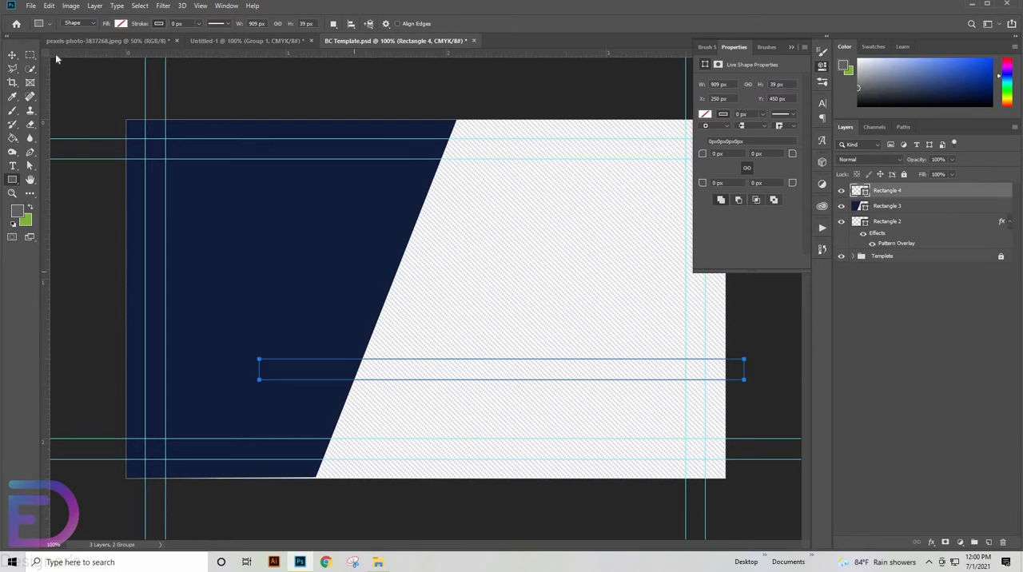
pyautogui.click(122, 24)
pyautogui.click(70, 78)
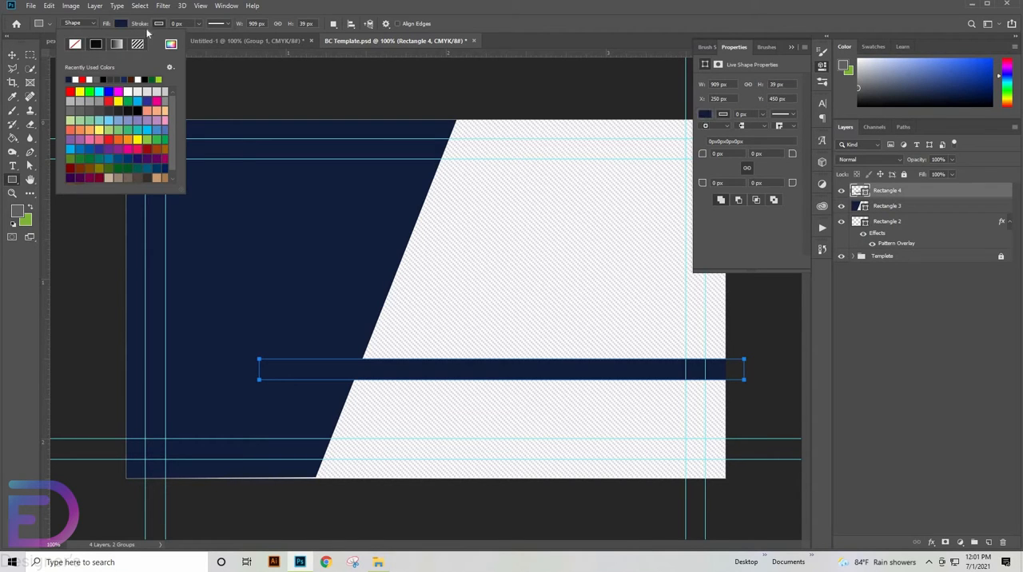
pyautogui.click(159, 24)
pyautogui.click(114, 45)
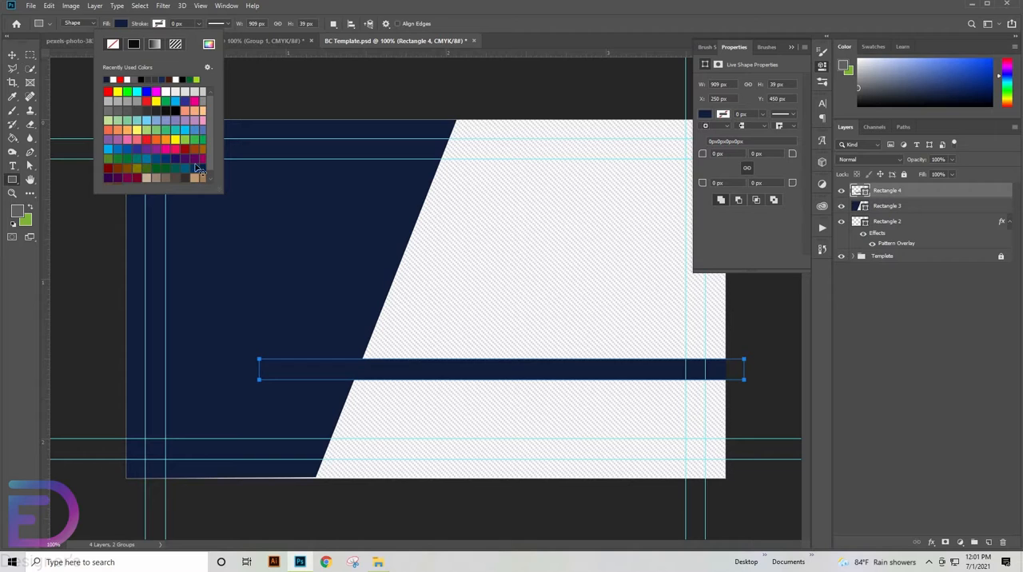
# - Move the navy bar down to just above the lower guides and place a duplicate of it near the card's middle
pyautogui.click(12, 55)
pyautogui.moveTo(515, 391); pyautogui.dragTo(522, 428)
pyautogui.keyDown('alt'); pyautogui.moveTo(537, 423); pyautogui.dragTo(505, 289); pyautogui.keyUp('alt')
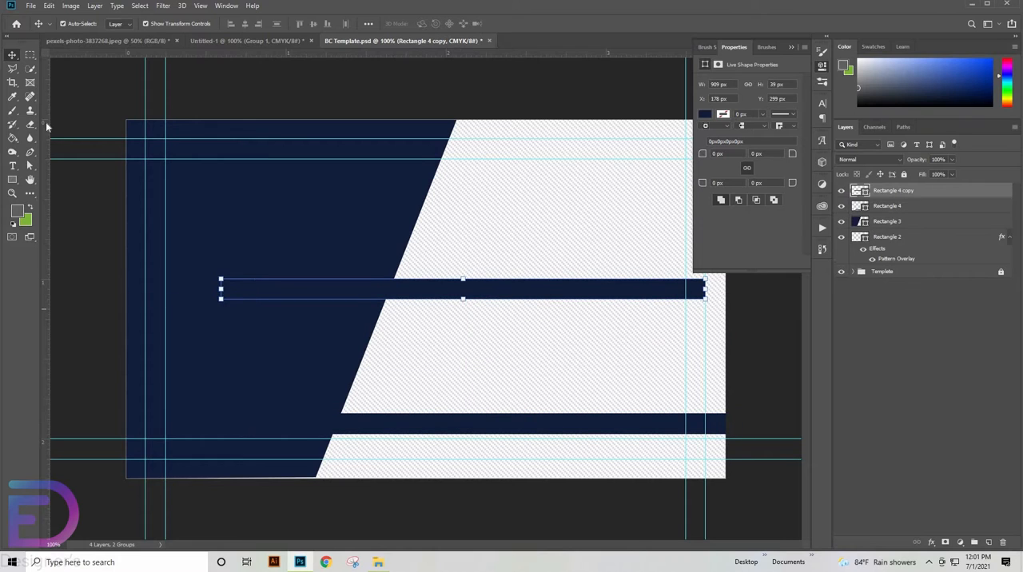
# - Change the duplicated bar's fill to white
pyautogui.rightClick(12, 179)
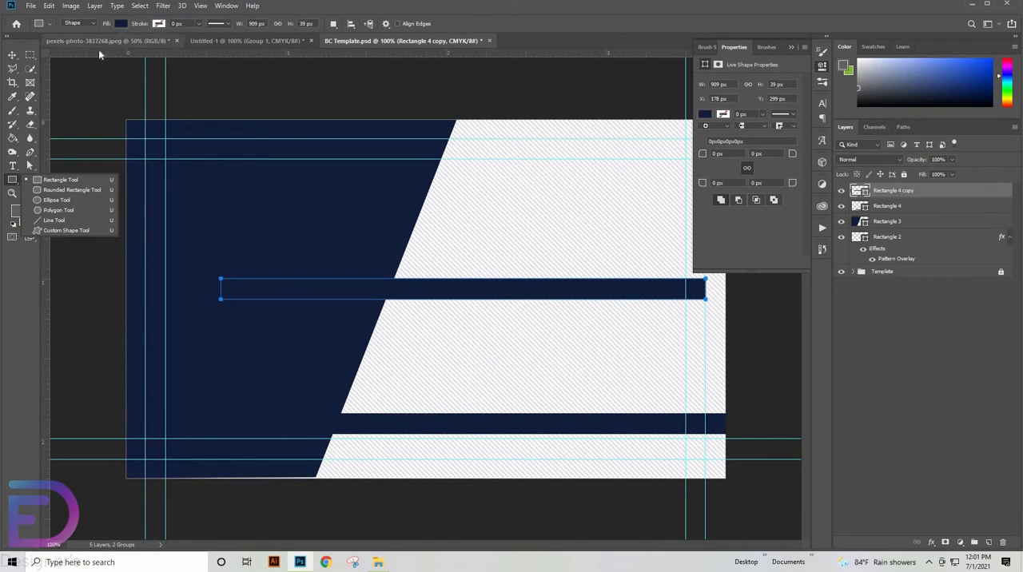
pyautogui.click(121, 23)
pyautogui.click(76, 80)
# - Rotate the white bar about -68° to match the slanted edge and position it inside the navy shape parallel to that edge
pyautogui.click(12, 55)
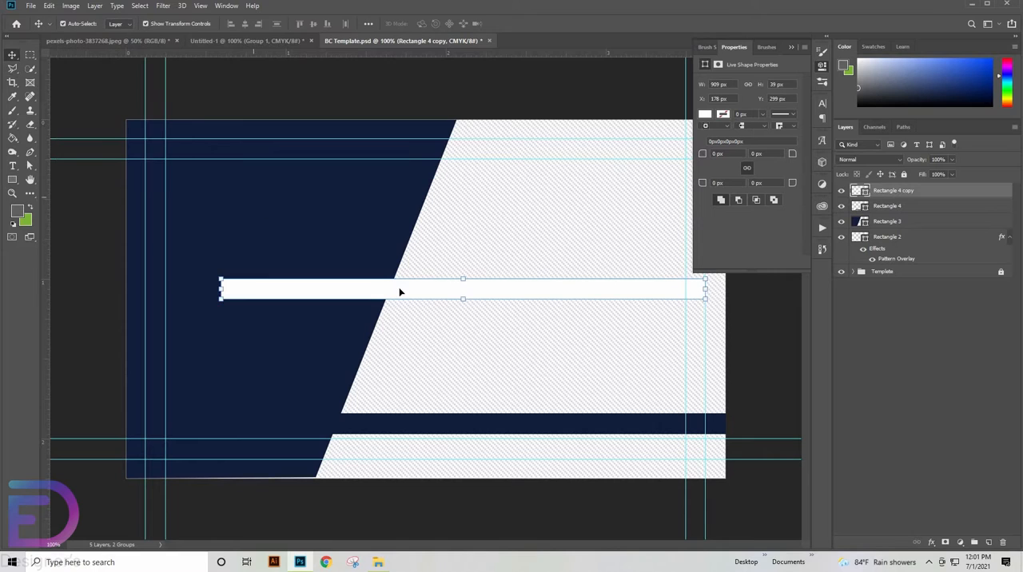
pyautogui.moveTo(399, 290); pyautogui.dragTo(343, 266)
pyautogui.hotkey('ctrl', 't')
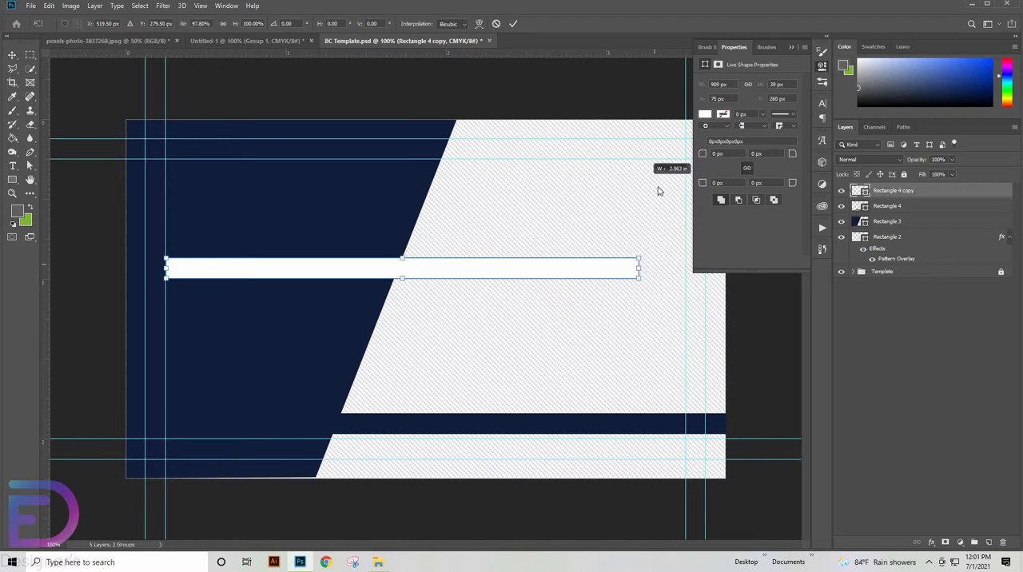
pyautogui.moveTo(655, 263); pyautogui.dragTo(509, 59)
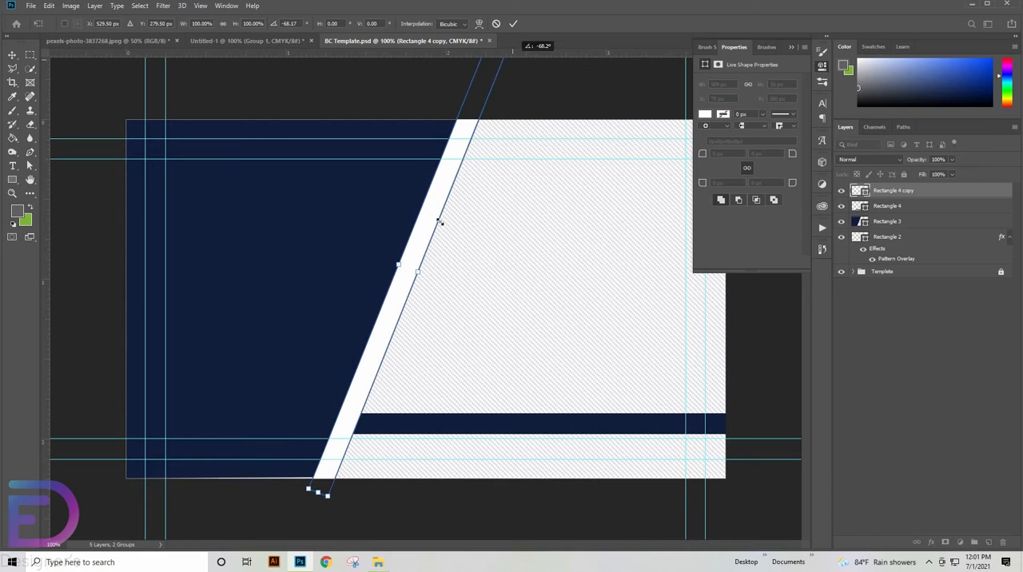
pyautogui.moveTo(394, 235); pyautogui.dragTo(378, 250)
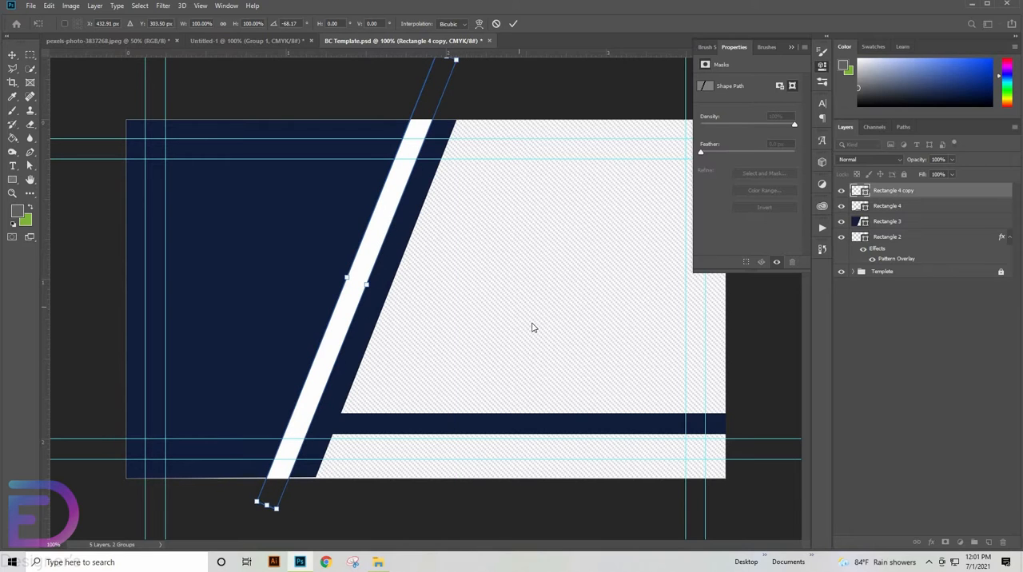
pyautogui.click(513, 23)
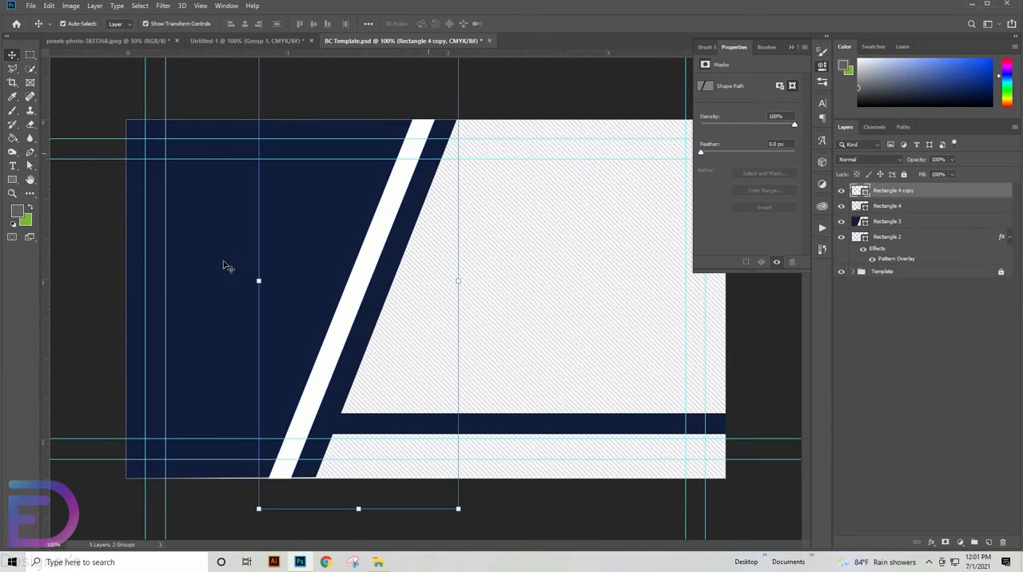
# - Stretch the slanted navy shape slightly past the card's top edge
pyautogui.click(240, 272)
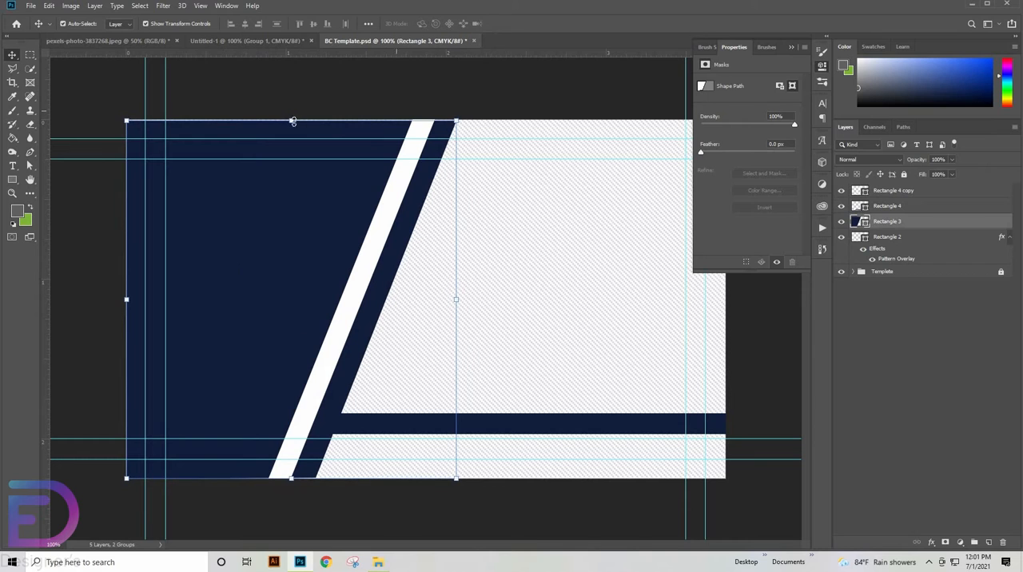
pyautogui.moveTo(293, 117); pyautogui.dragTo(292, 110)
pyautogui.press('Return')
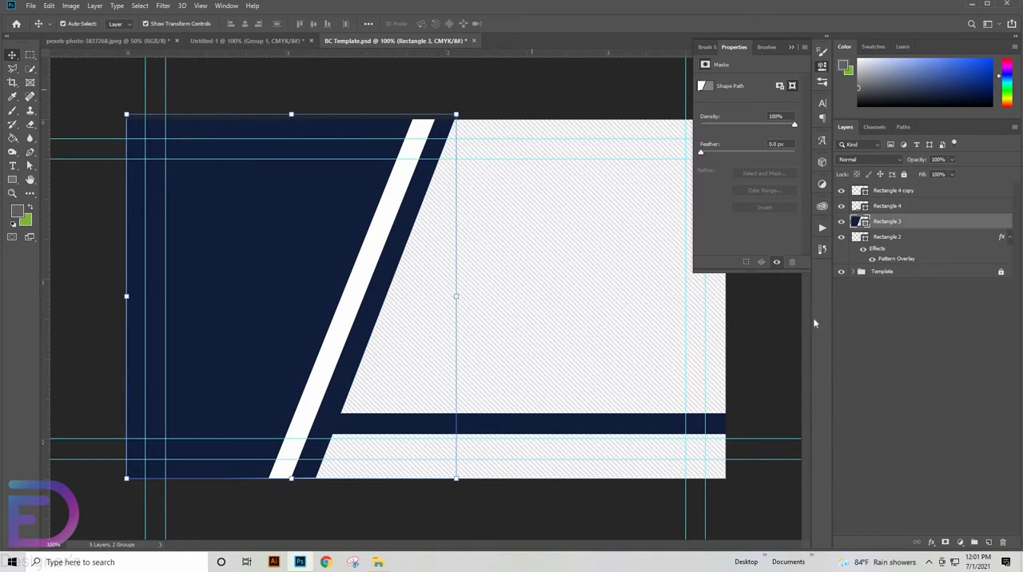
pyautogui.click(311, 217)
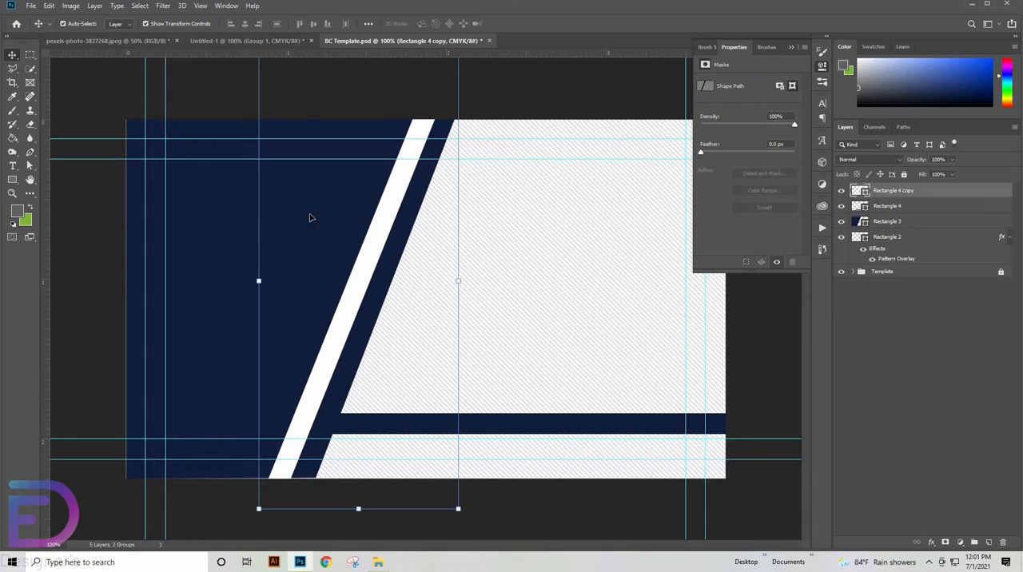
# - Draw a circle about 340 px in diameter centred over the slanted white stripe
pyautogui.rightClick(12, 179)
pyautogui.click(64, 199)
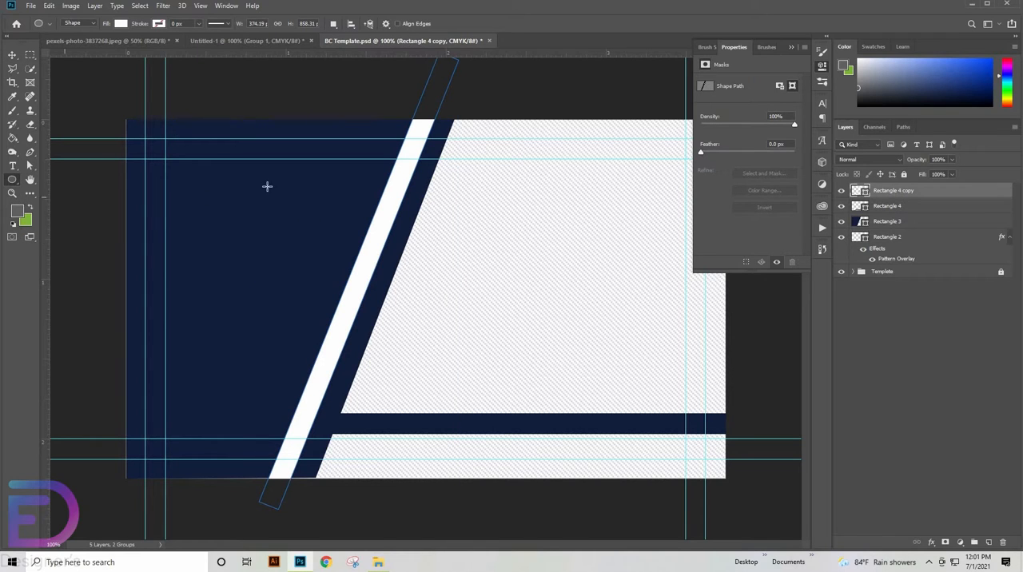
pyautogui.moveTo(267, 186); pyautogui.dragTo(472, 267)
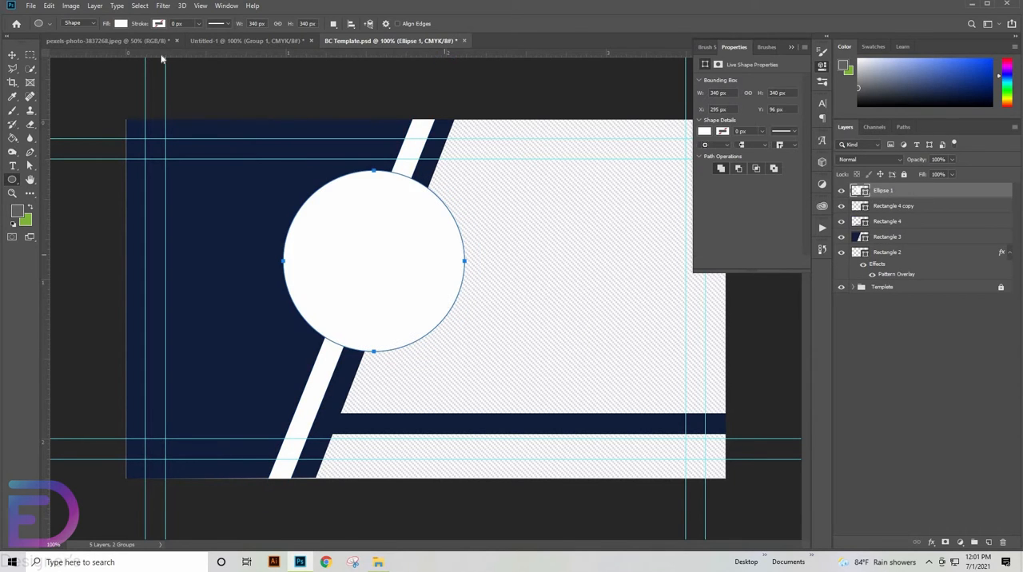
# - Give the circle no fill and a dark navy stroke 22.43 px wide
pyautogui.click(121, 23)
pyautogui.click(79, 45)
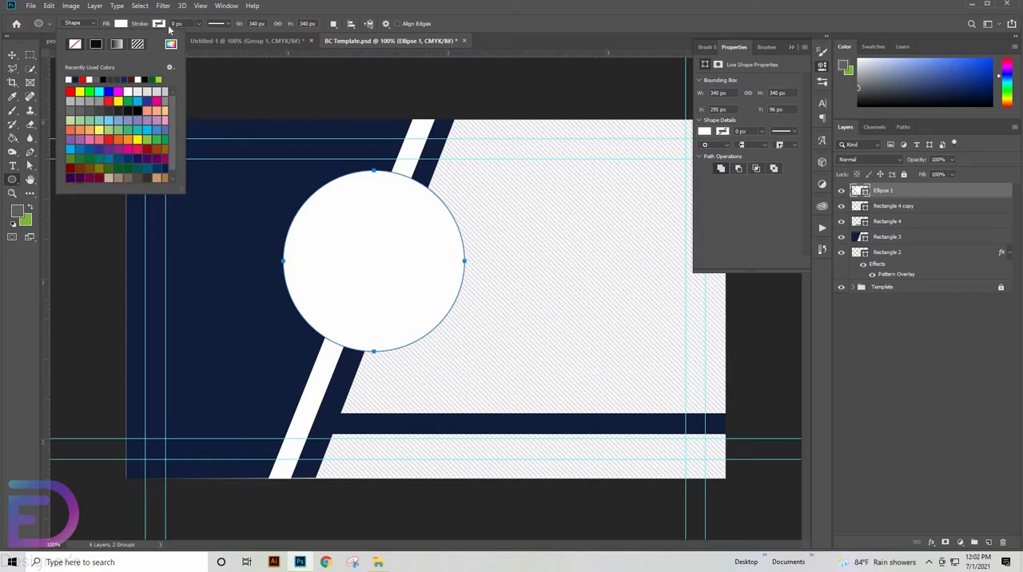
pyautogui.click(159, 24)
pyautogui.click(118, 78)
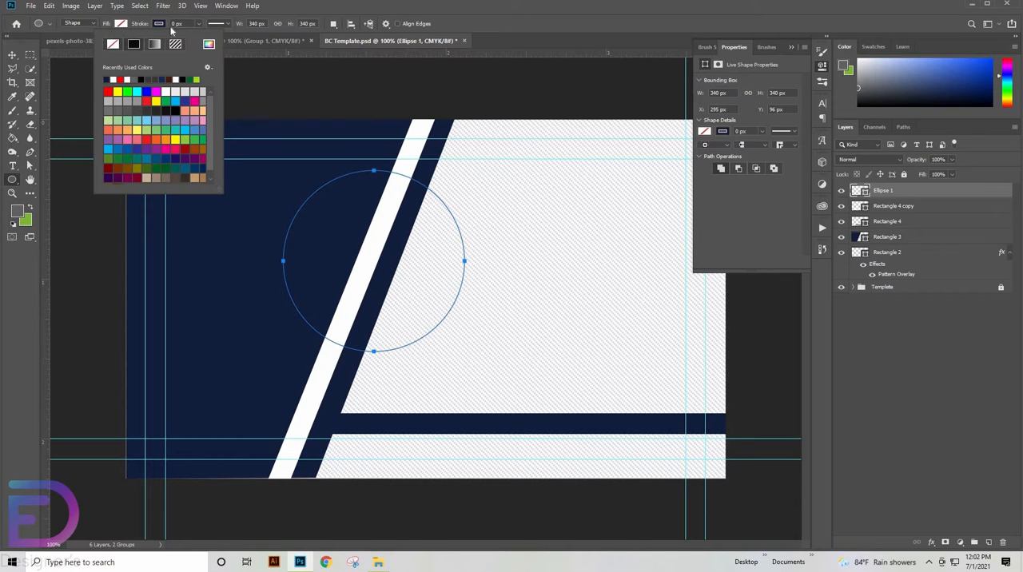
pyautogui.moveTo(185, 24); pyautogui.dragTo(90, 21)
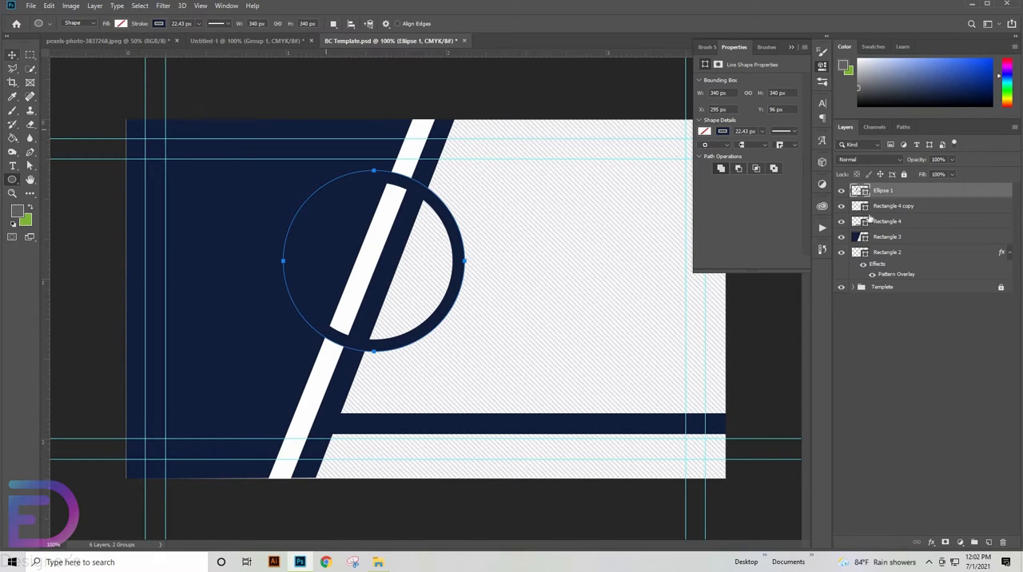
# - Place the circle's layer beneath both bar layers and lock the patterned background layer
pyautogui.moveTo(885, 191); pyautogui.dragTo(887, 229)
pyautogui.click(12, 56)
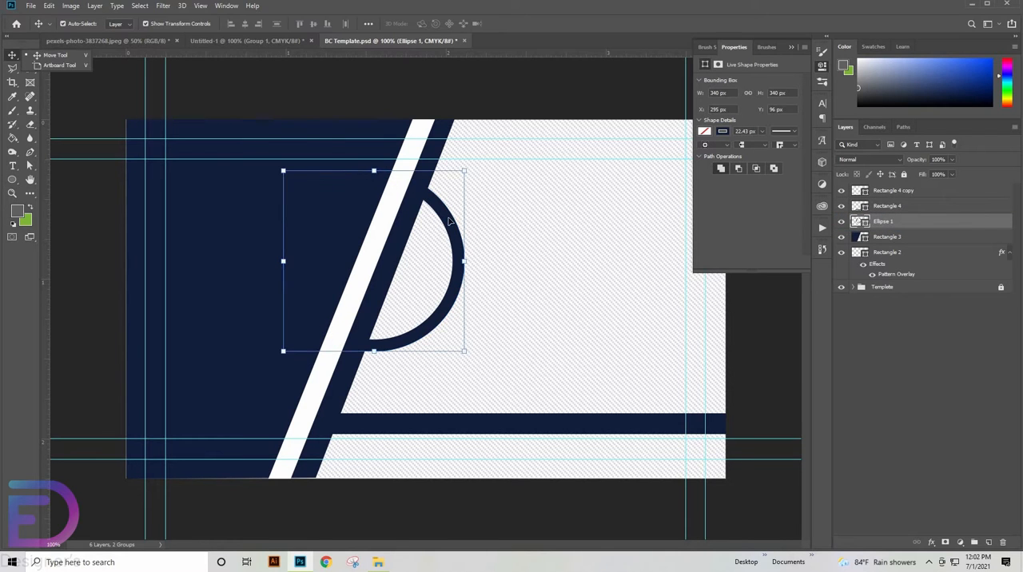
pyautogui.click(450, 221)
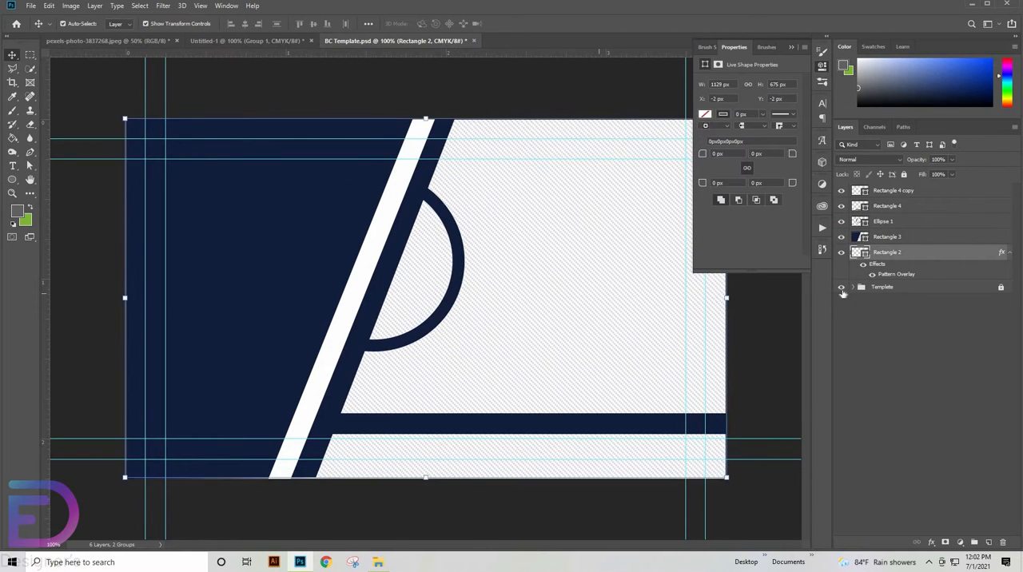
pyautogui.click(904, 175)
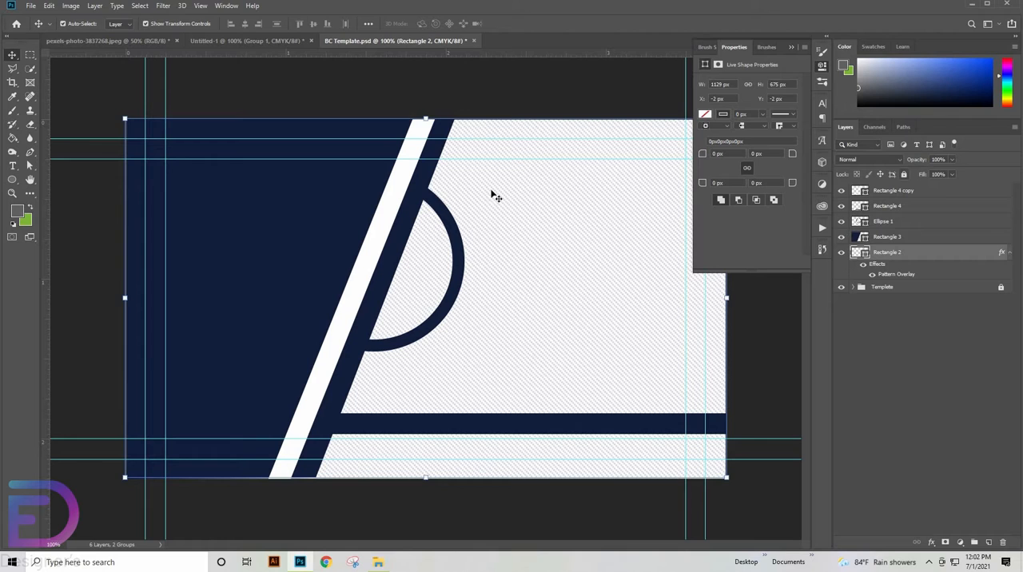
# - Move the navy ring to X 284 px, Y 75 px so its top meets the second horizontal guide
pyautogui.moveTo(443, 217); pyautogui.dragTo(437, 193)
pyautogui.click(455, 238)
pyautogui.moveTo(455, 238); pyautogui.dragTo(449, 238)
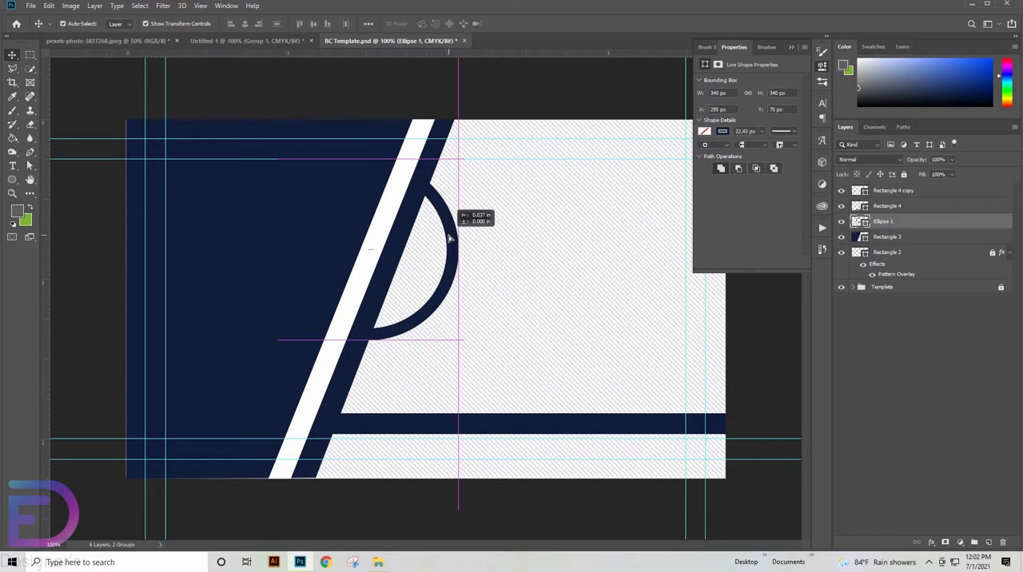
# - Draw a circle about 260 px in diameter inside the ring with a solid navy fill and no stroke
pyautogui.click(14, 183)
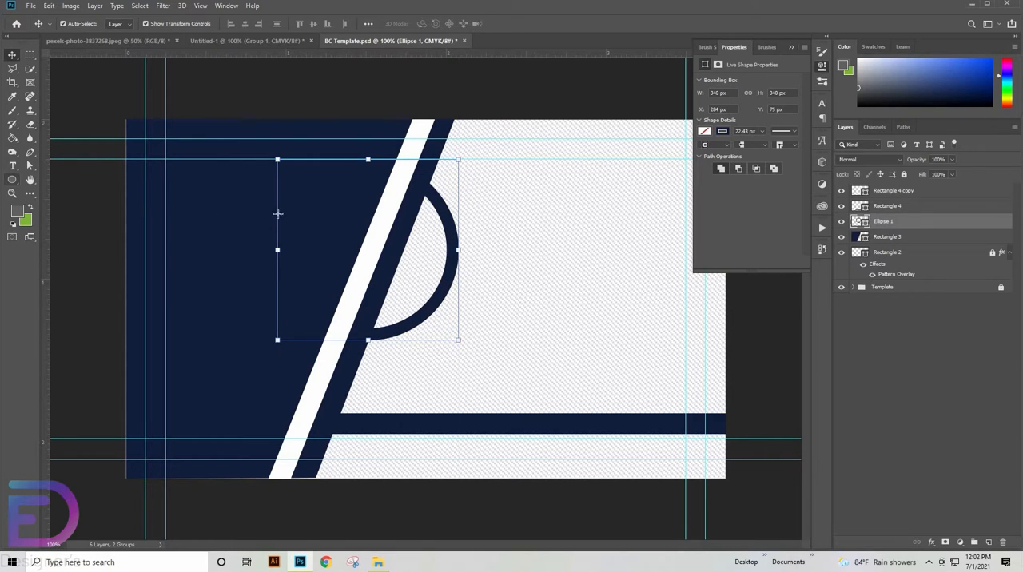
pyautogui.moveTo(332, 201); pyautogui.dragTo(452, 318)
pyautogui.press('space')
pyautogui.press('space')
pyautogui.click(120, 23)
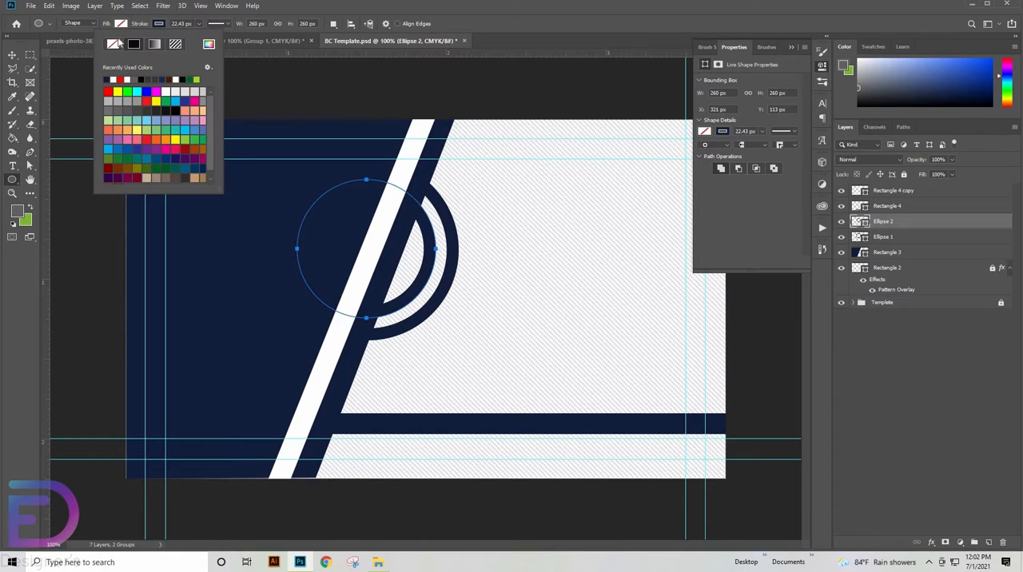
pyautogui.click(72, 78)
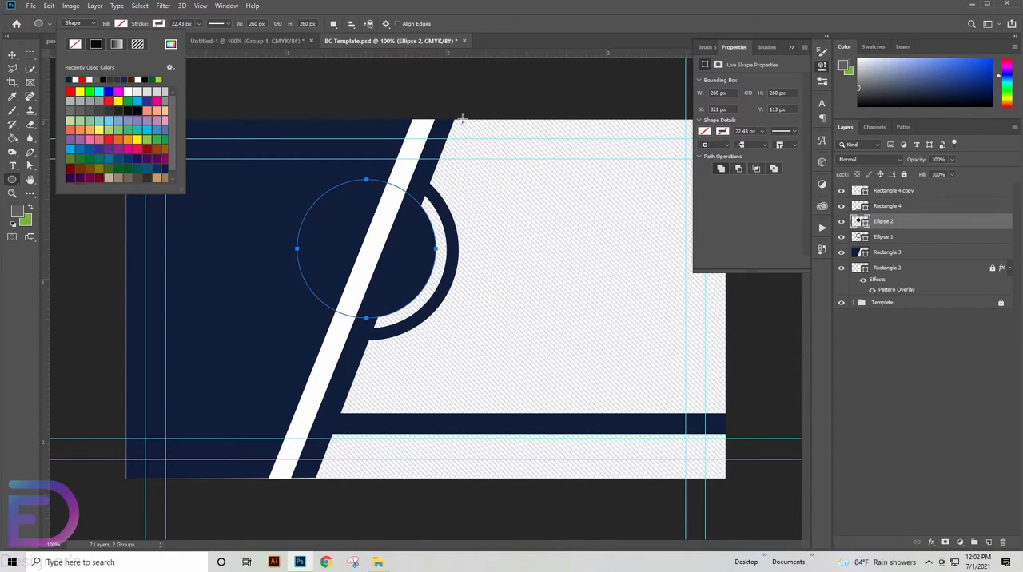
# - Move the filled circle's layer to the top of the stack and centre the circle on the navy ring
pyautogui.moveTo(924, 226); pyautogui.dragTo(909, 196)
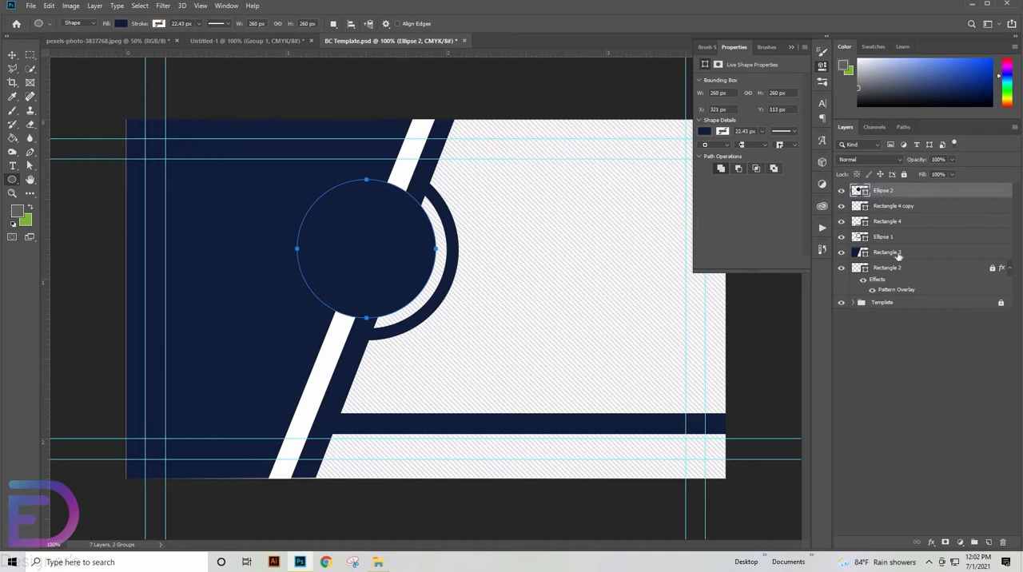
pyautogui.click(11, 55)
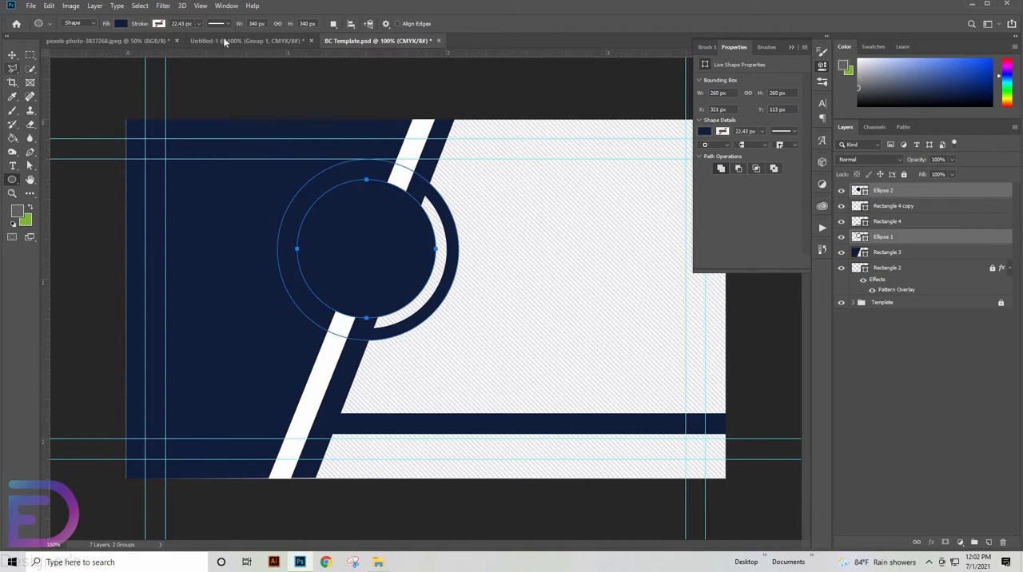
pyautogui.click(248, 25)
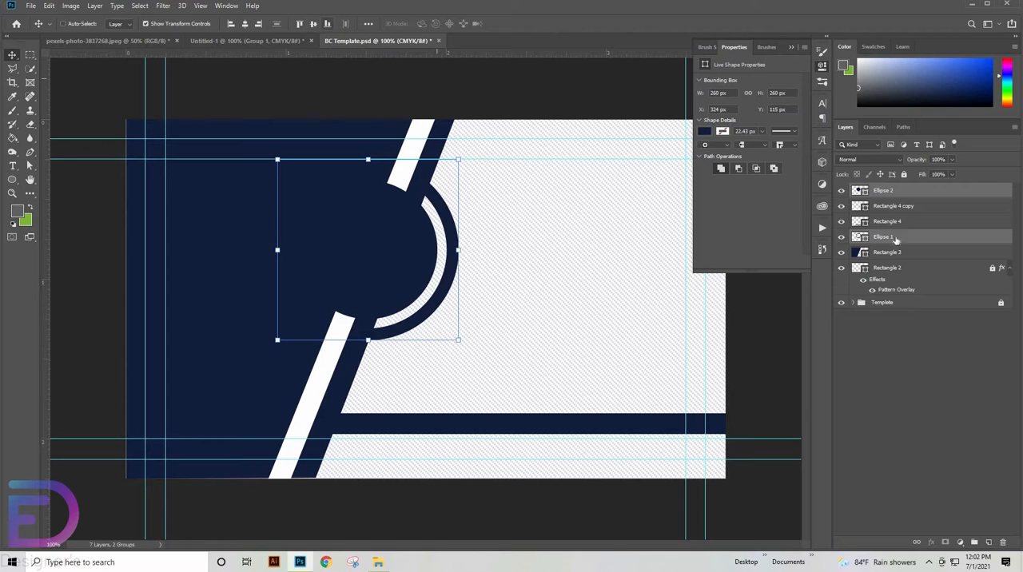
# - Add a Drop Shadow to the filled navy circle with its angle set to 143°
pyautogui.keyDown('ctrl'); pyautogui.click(902, 195); pyautogui.keyUp('ctrl')
pyautogui.doubleClick(903, 195)
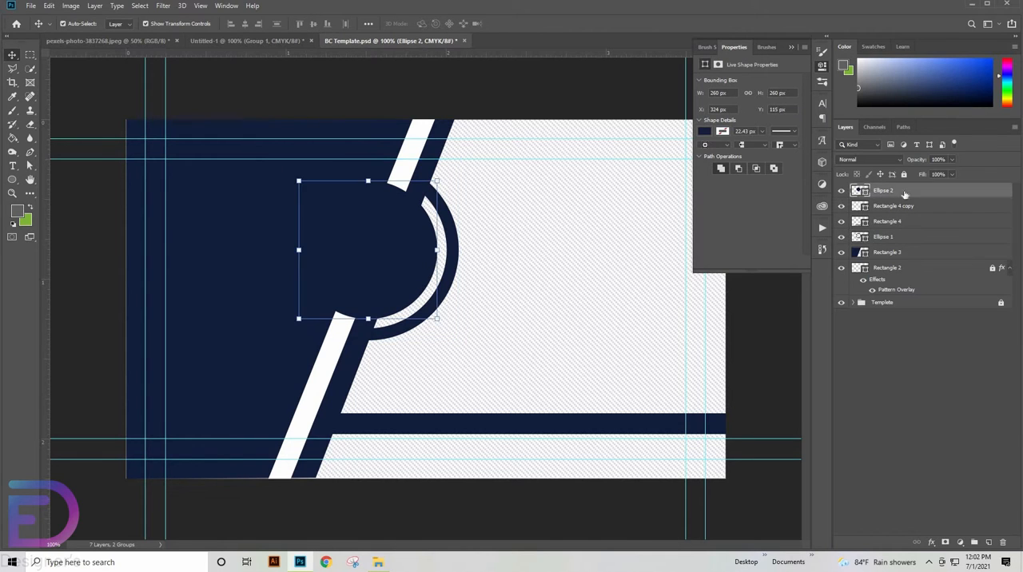
pyautogui.click(629, 370)
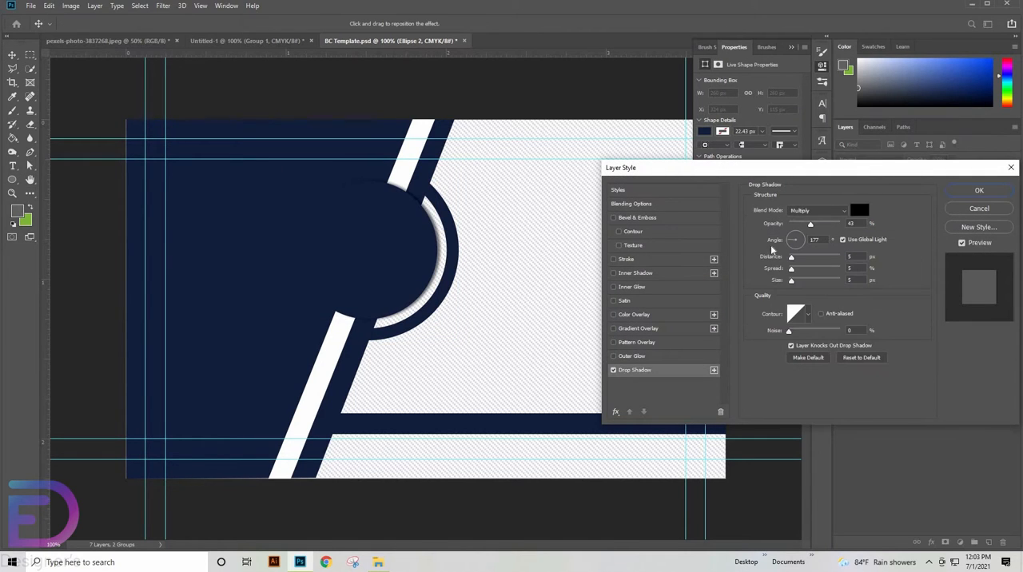
pyautogui.click(813, 240)
pyautogui.write('143')
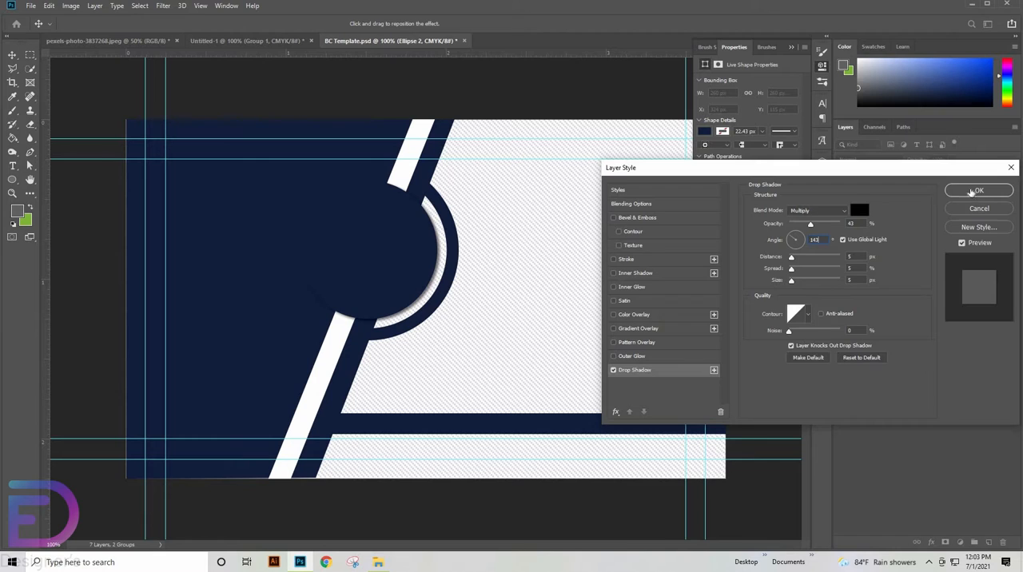
pyautogui.click(973, 191)
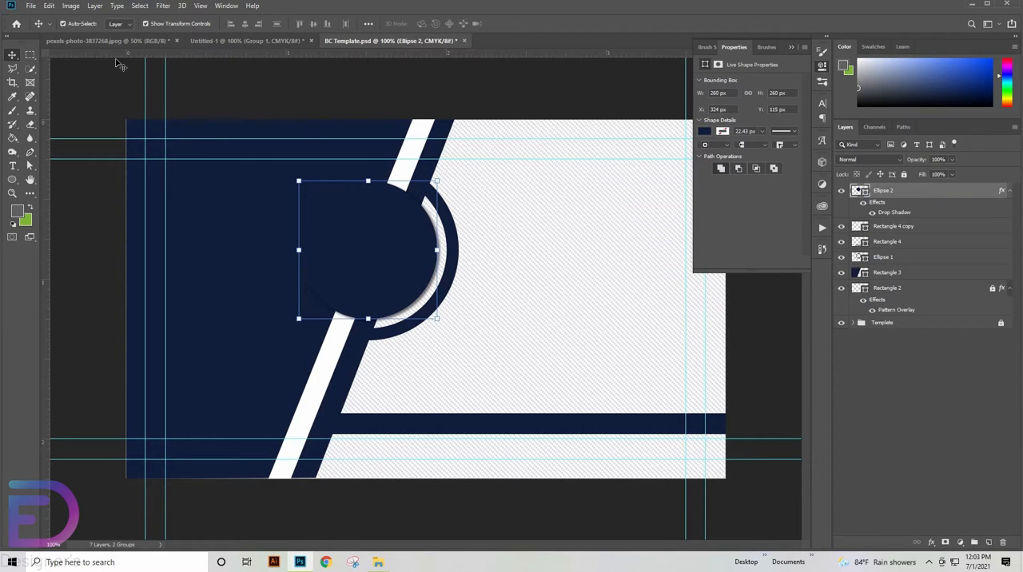
# - Draw a smaller circle about 212 px in diameter centred on the filled navy circle
pyautogui.click(13, 180)
pyautogui.moveTo(359, 242); pyautogui.dragTo(471, 306)
pyautogui.hotkey('alt', 'space')
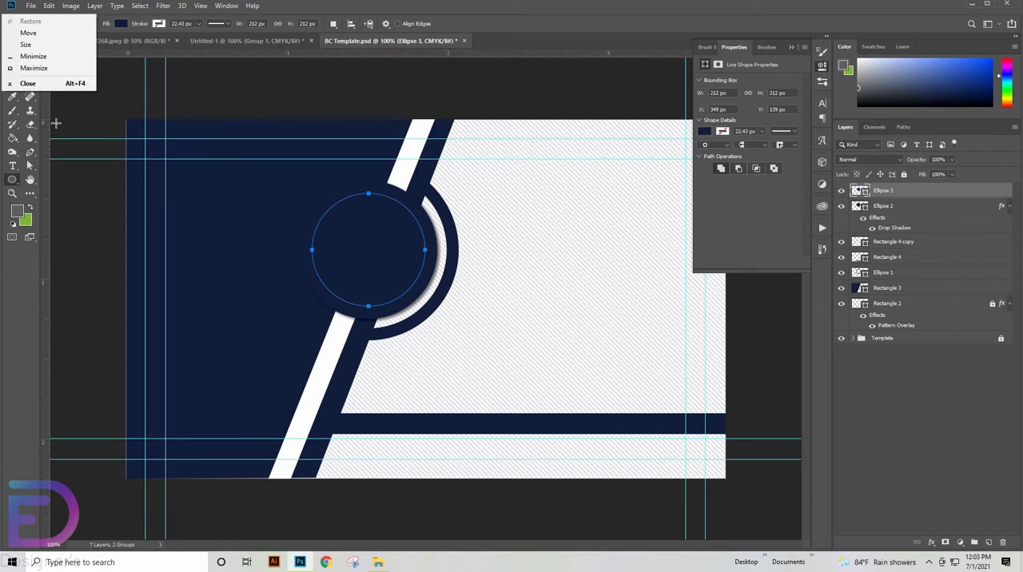
pyautogui.click(515, 233)
pyautogui.click(548, 205)
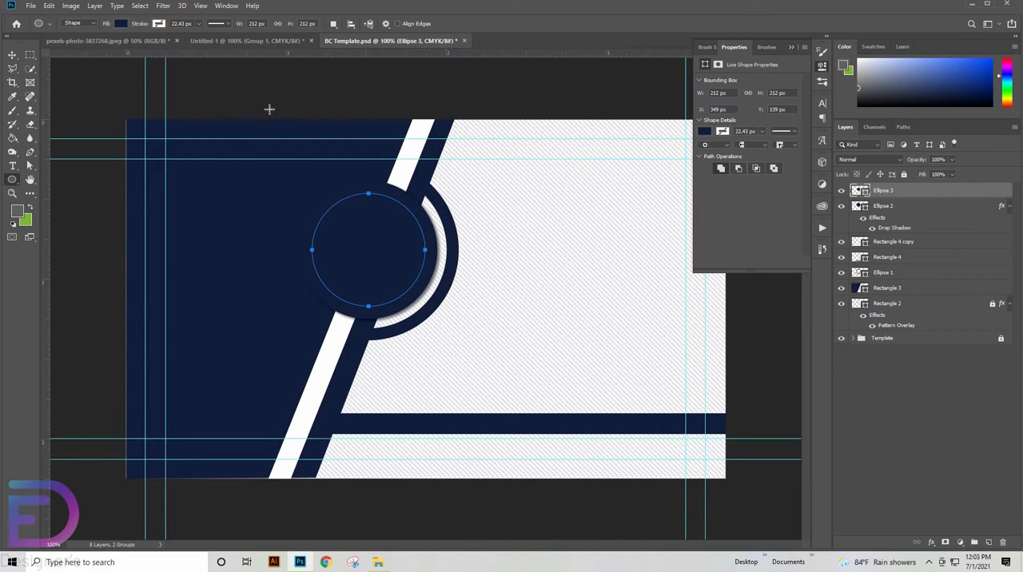
# - Fill the smaller circle with white and copy the navy circle's drop shadow onto its layer
pyautogui.click(120, 24)
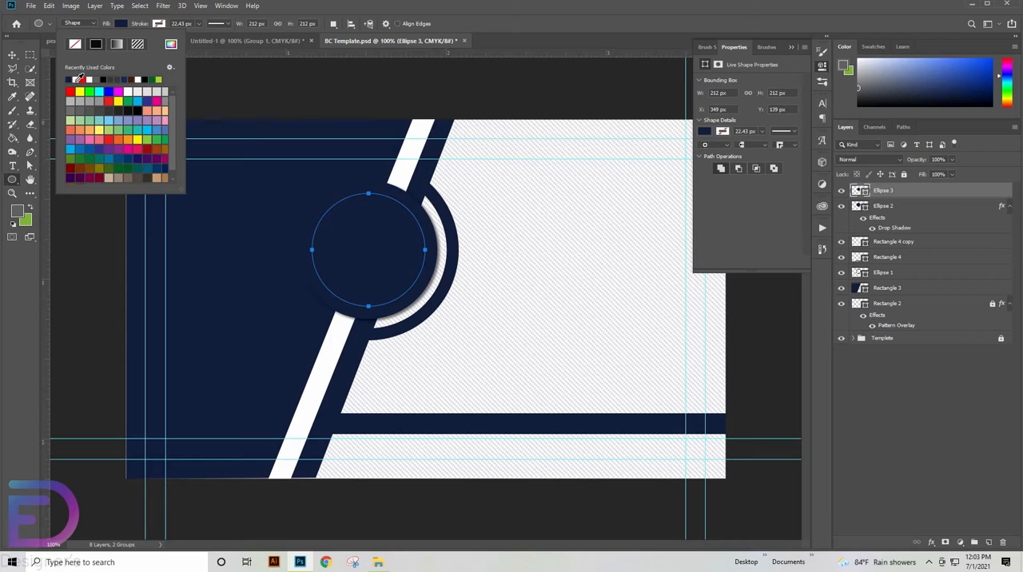
pyautogui.click(79, 79)
pyautogui.click(901, 194)
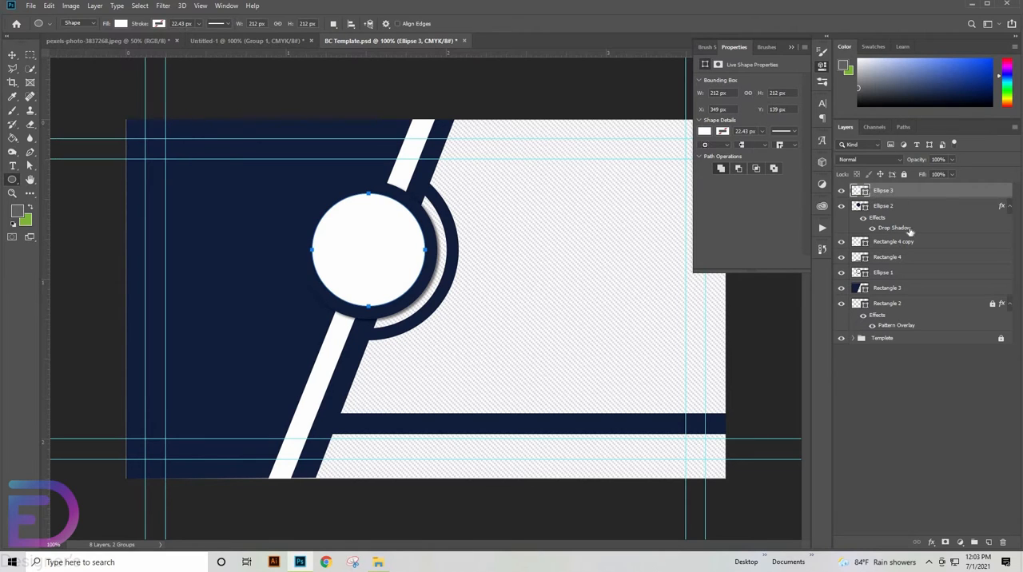
pyautogui.moveTo(909, 230); pyautogui.dragTo(911, 191)
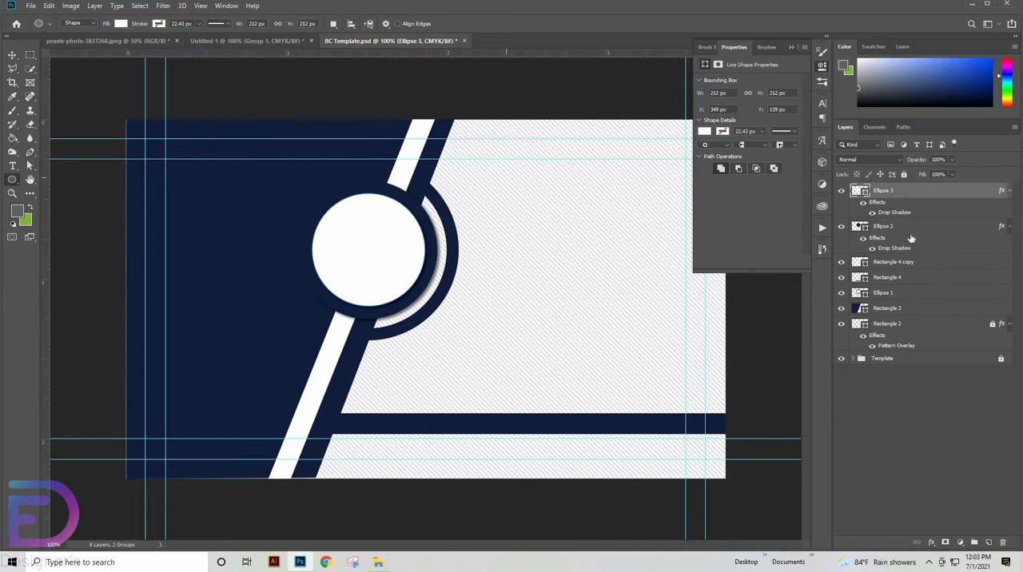
# - Copy the whole portrait photo from pexels-photo-3837268.jpeg and paste it into BC Template.psd
pyautogui.click(83, 43)
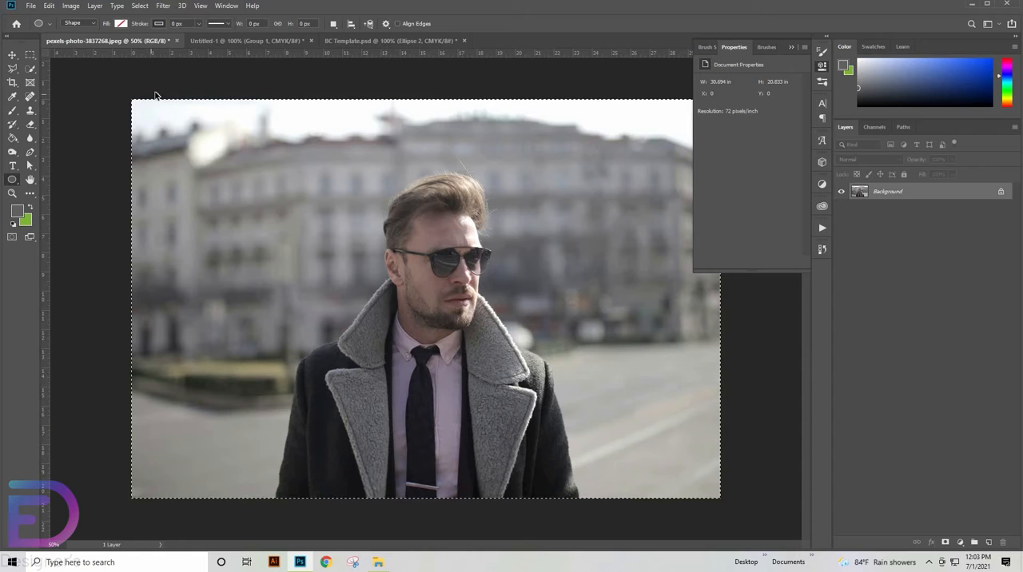
pyautogui.click(387, 43)
pyautogui.click(15, 54)
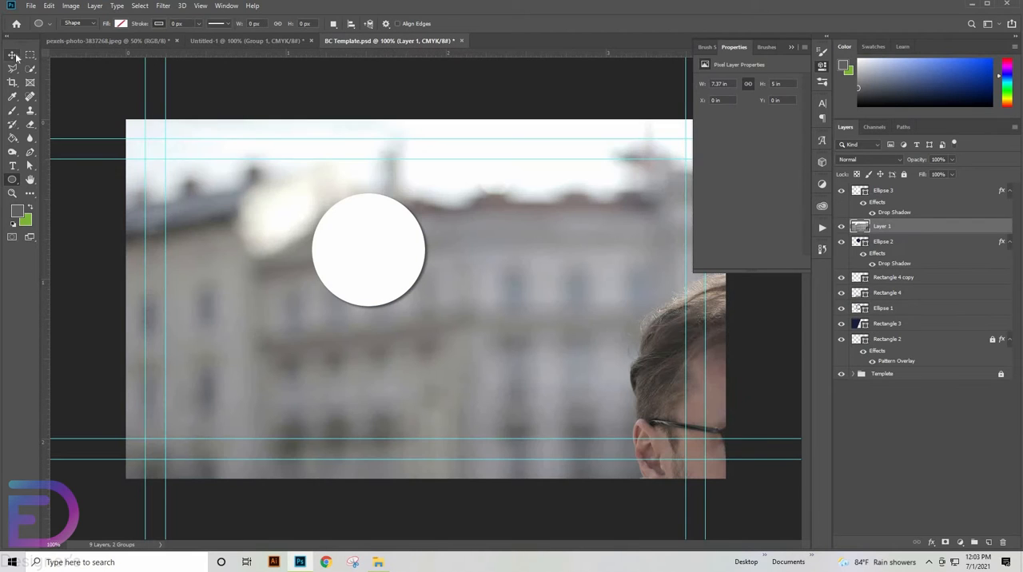
# - Move the photo's layer above the white circle's layer and convert it to a smart object
pyautogui.moveTo(919, 232); pyautogui.dragTo(917, 191)
pyautogui.rightClick(915, 191)
pyautogui.click(809, 247)
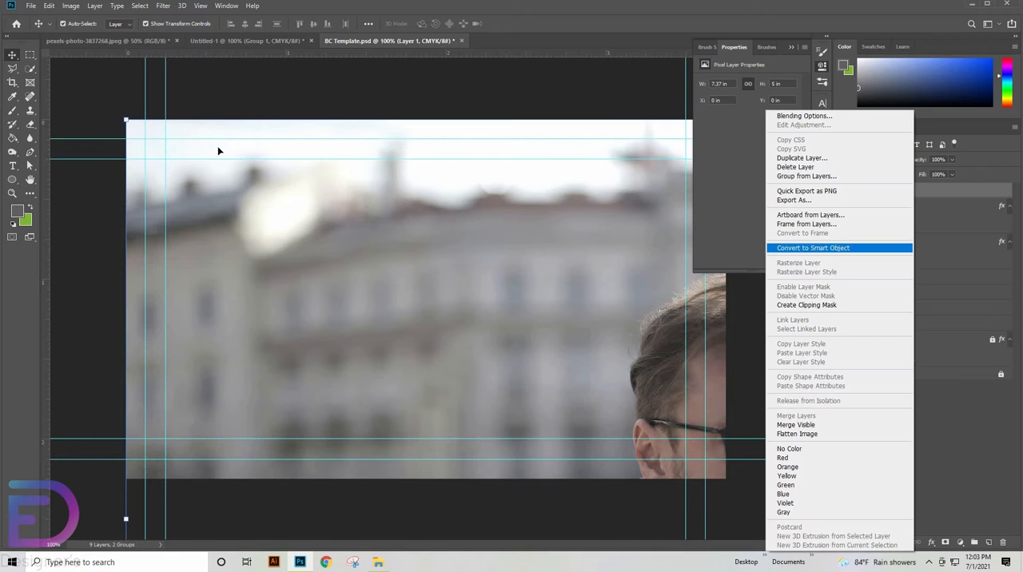
# - Scale the photo down to about 20% and position it over the white circle
pyautogui.moveTo(126, 120); pyautogui.dragTo(222, 127)
pyautogui.moveTo(298, 201); pyautogui.dragTo(492, 311)
pyautogui.moveTo(506, 427); pyautogui.dragTo(269, 212)
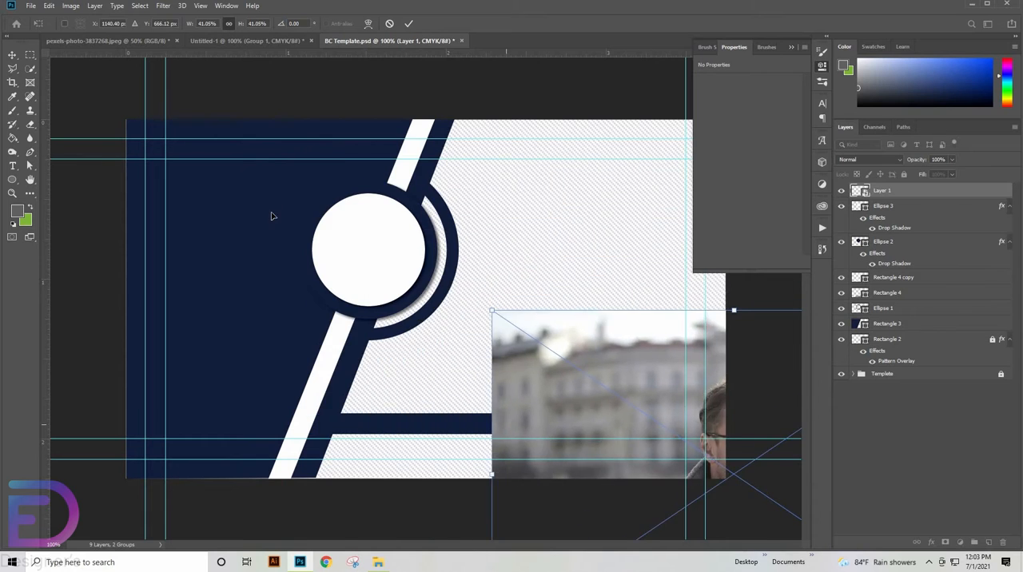
pyautogui.moveTo(256, 95); pyautogui.dragTo(473, 317)
pyautogui.moveTo(531, 347); pyautogui.dragTo(301, 263)
pyautogui.click(409, 23)
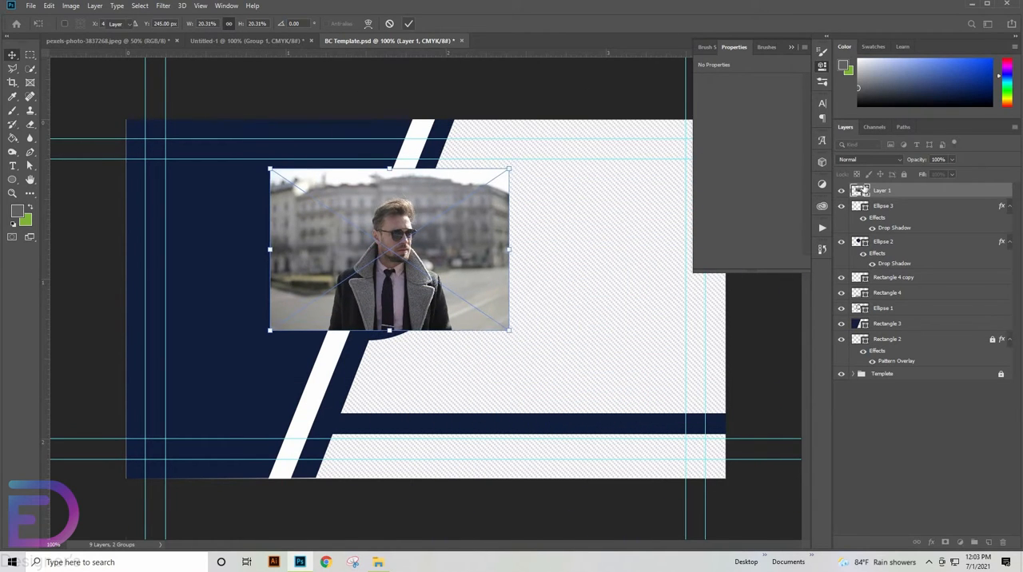
# - Clip the photo to the white circle and scale it to about 1.21 by 0.82 in with the man centred in the circle
pyautogui.rightClick(833, 342)
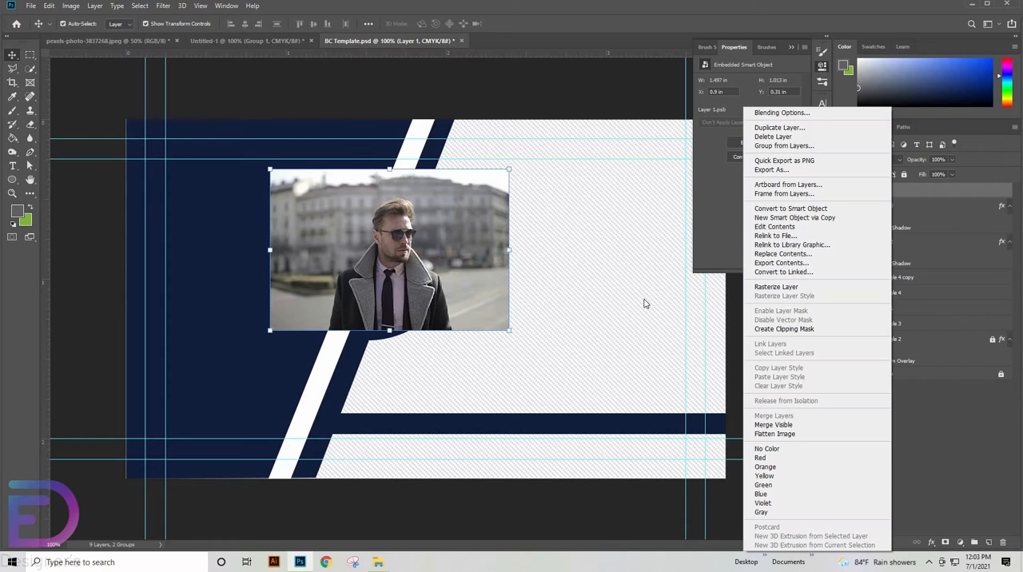
pyautogui.click(765, 328)
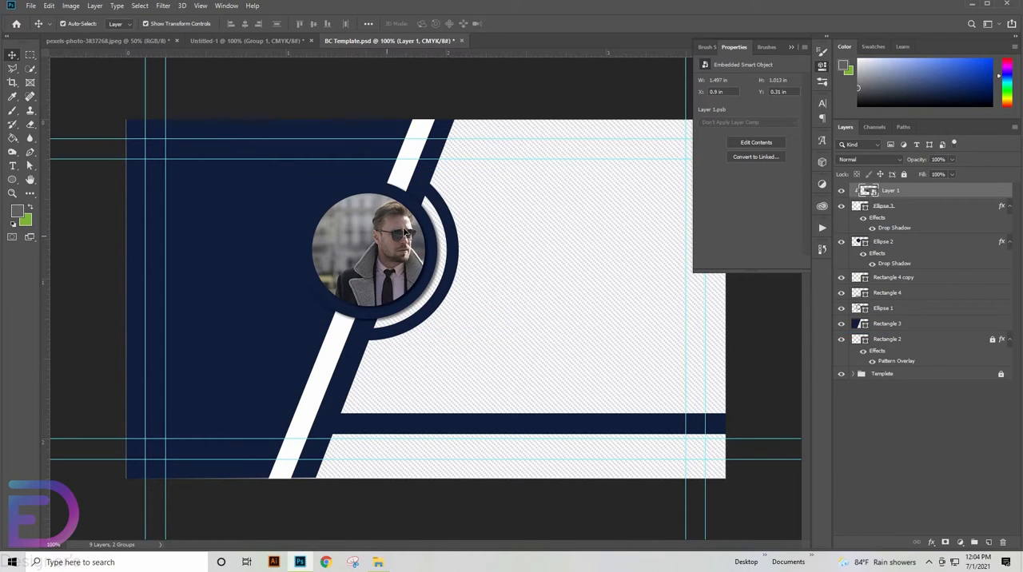
pyautogui.moveTo(374, 170); pyautogui.dragTo(375, 199)
pyautogui.moveTo(385, 210); pyautogui.dragTo(377, 191)
pyautogui.press('Return')
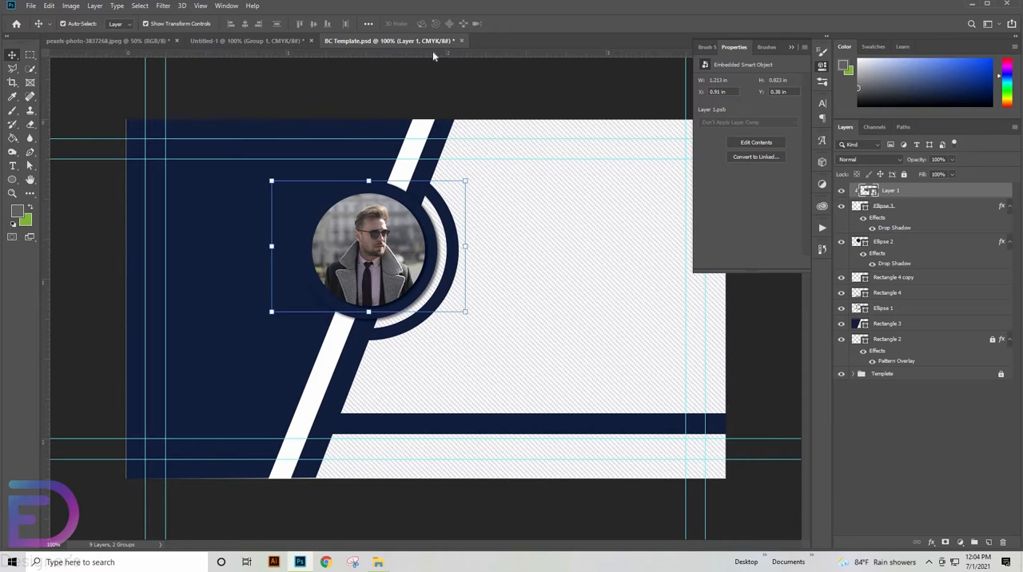
# - Copy the large navy logo mark from Untitled-1 onto the patterned area of BC Template.psd
pyautogui.click(265, 40)
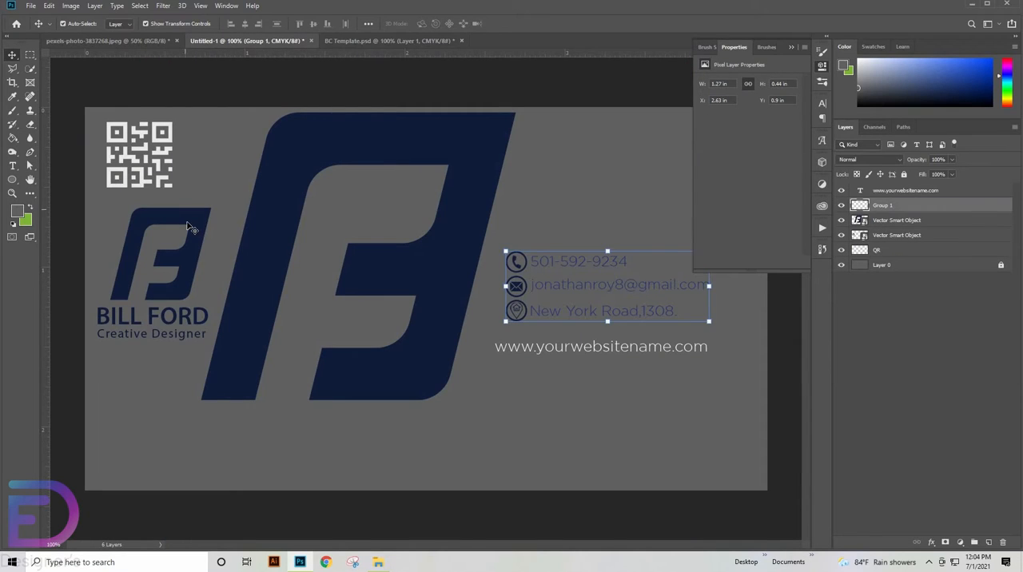
pyautogui.click(169, 211)
pyautogui.click(347, 153)
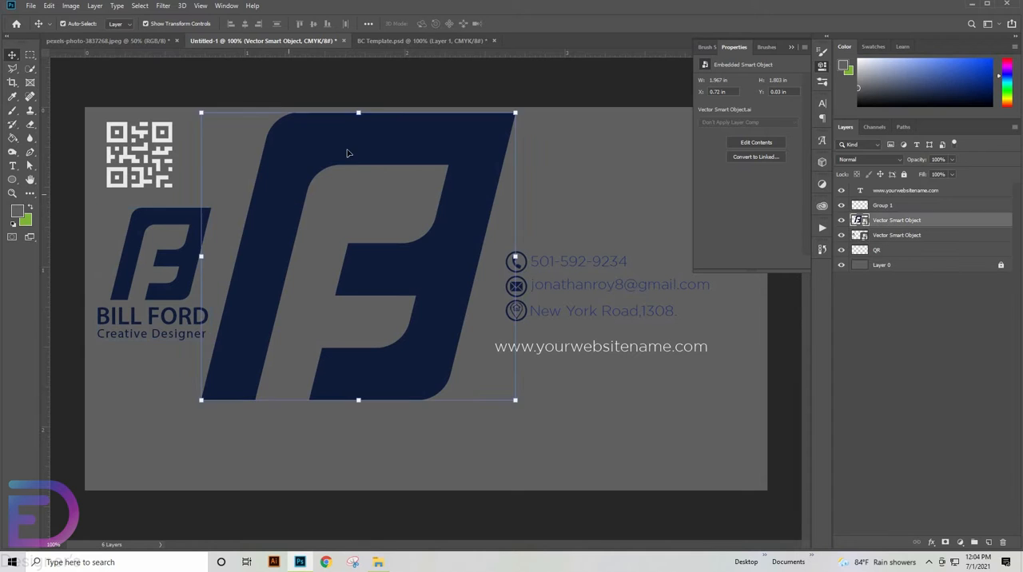
pyautogui.moveTo(406, 55); pyautogui.dragTo(614, 356)
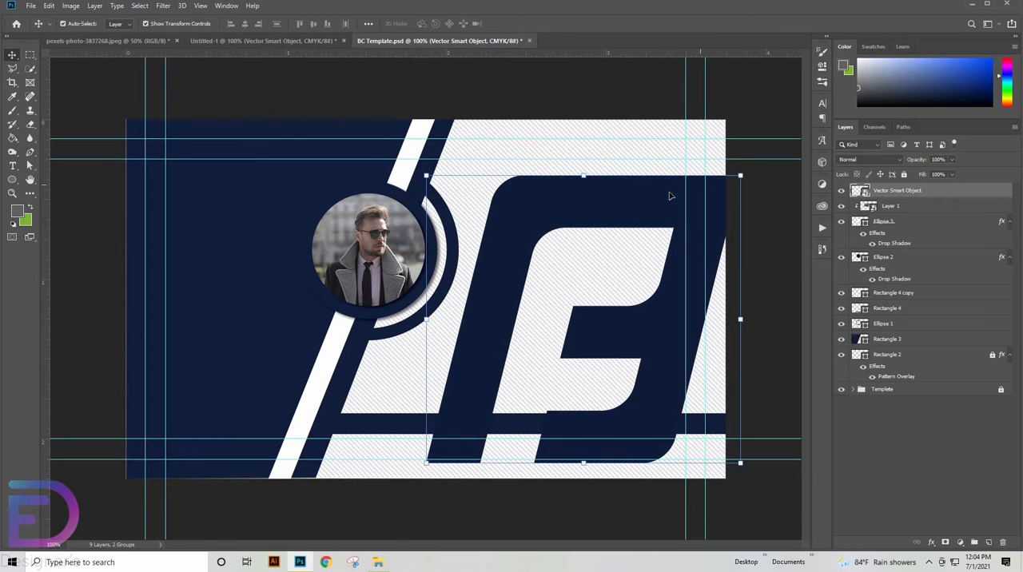
# - Scale the large logo mark down slightly and position it so it runs past the card's right edge
pyautogui.moveTo(742, 173); pyautogui.dragTo(737, 180)
pyautogui.moveTo(657, 201); pyautogui.dragTo(676, 193)
pyautogui.press('Return')
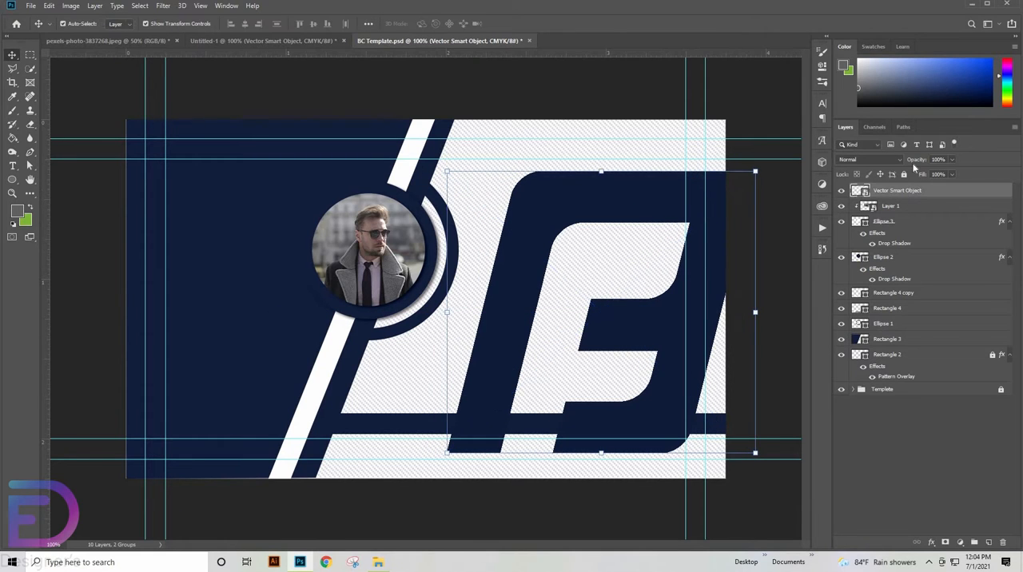
# - Turn the large logo mark into a faint watermark with 11% opacity and 64% fill
pyautogui.press('BackSpace')
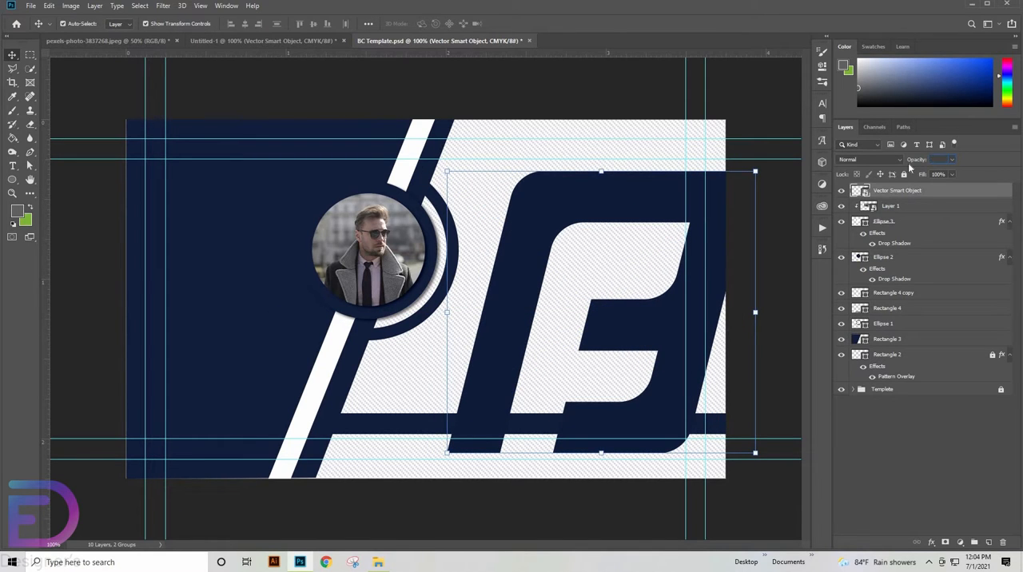
pyautogui.write('11')
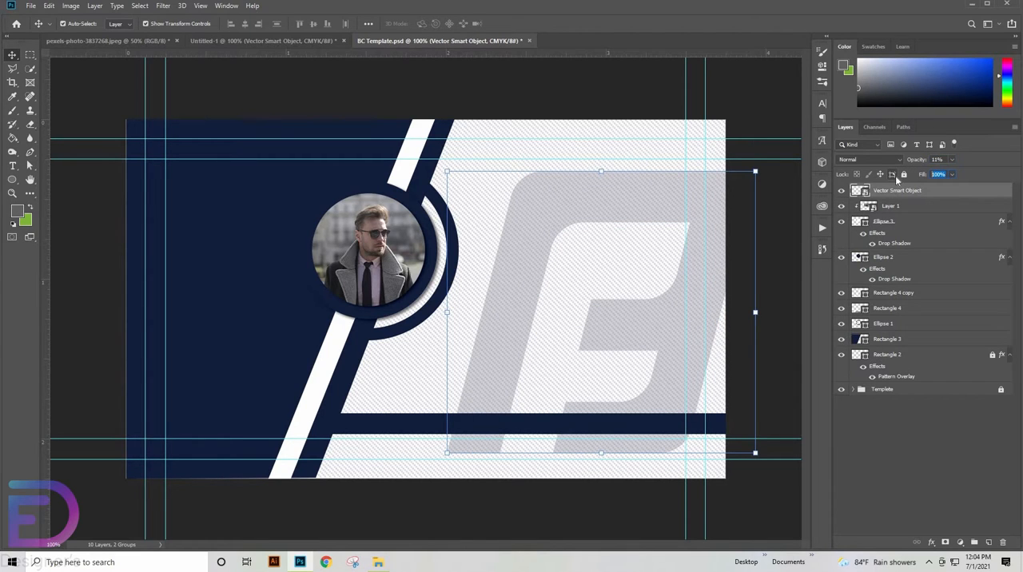
pyautogui.write('64')
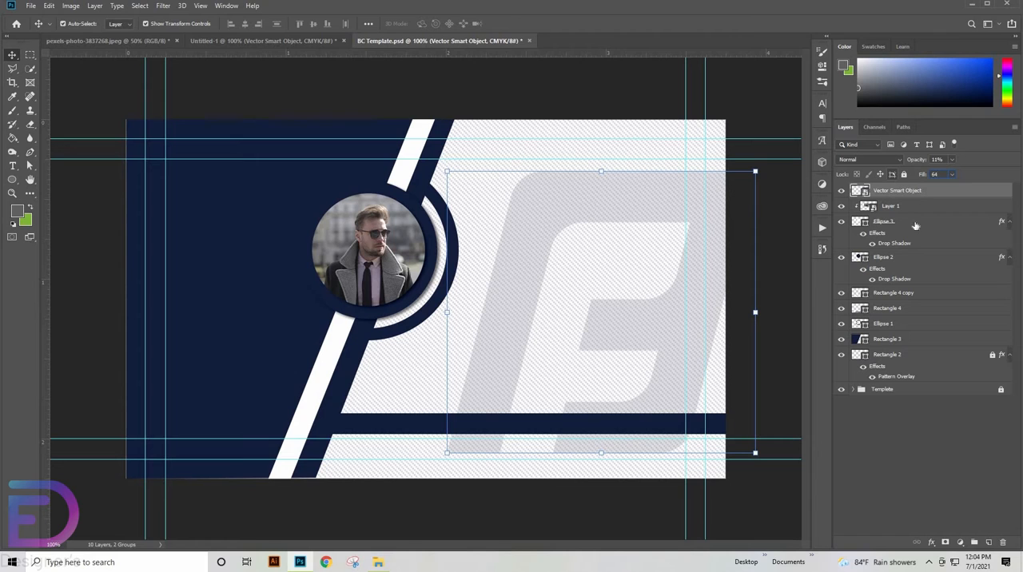
pyautogui.click(649, 104)
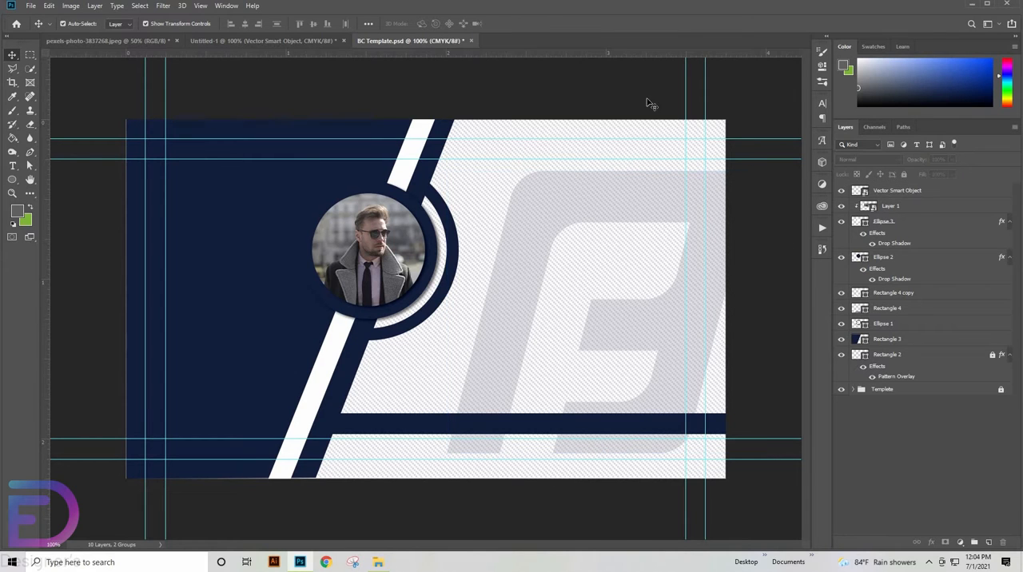
# - Copy the QR code from Untitled-1 onto the lower part of the card's navy panel
pyautogui.click(294, 41)
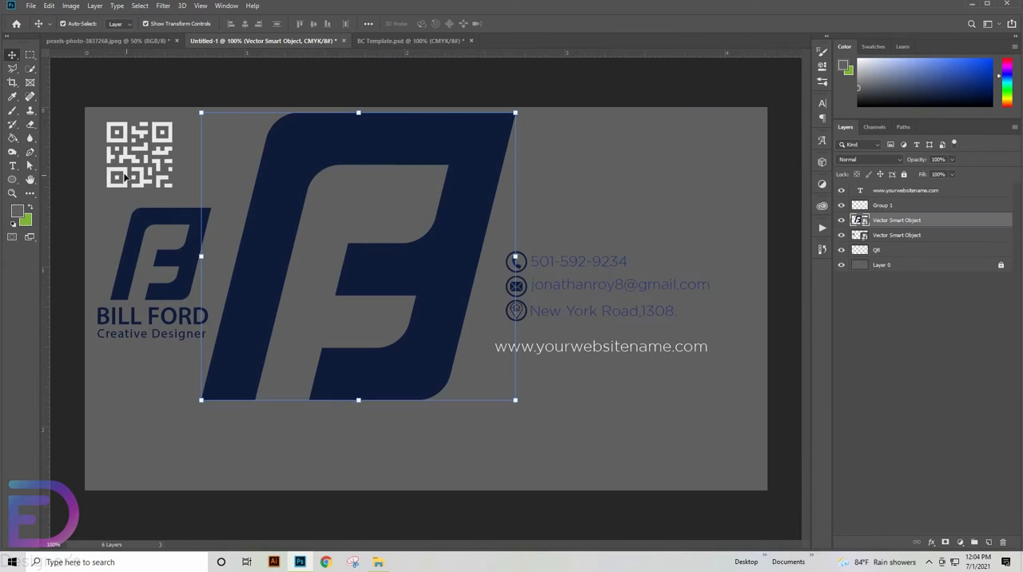
pyautogui.moveTo(124, 177); pyautogui.dragTo(229, 380)
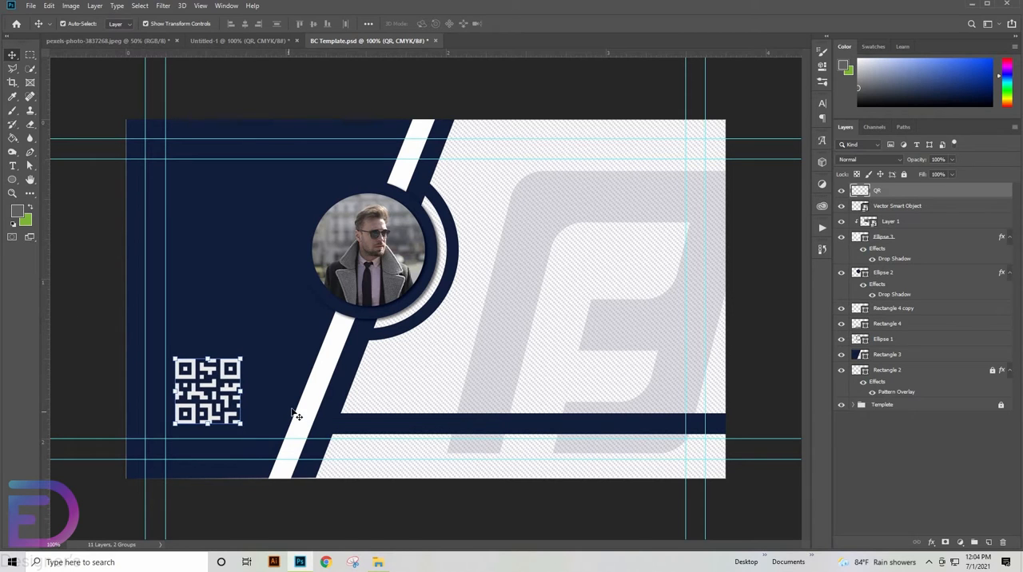
pyautogui.click(333, 107)
# - Copy the small logo with the name and "Creative Designer" tagline from Untitled-1 onto the middle of the watermark
pyautogui.click(266, 41)
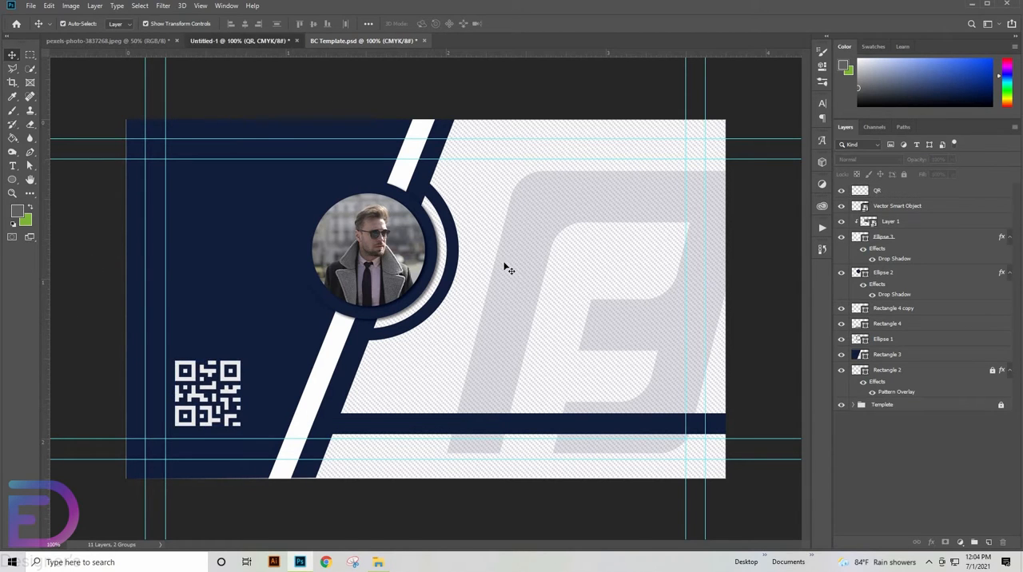
pyautogui.moveTo(195, 274); pyautogui.dragTo(436, 61)
pyautogui.moveTo(509, 150); pyautogui.dragTo(607, 282)
pyautogui.click(309, 40)
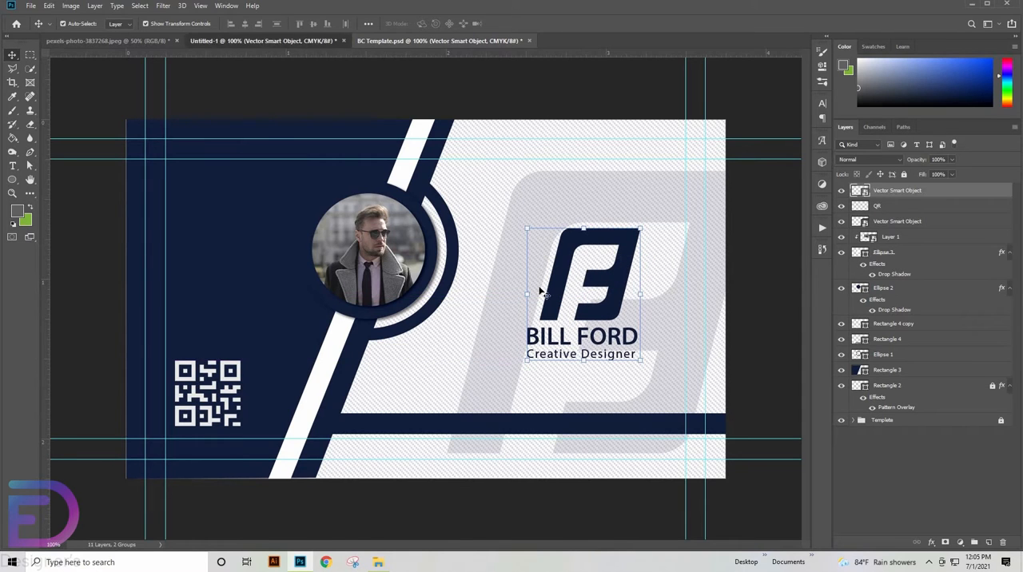
# - Copy the website text from Untitled-1 onto the thin navy bar and center it horizontally on Rectangle 4
pyautogui.moveTo(548, 363); pyautogui.dragTo(561, 430)
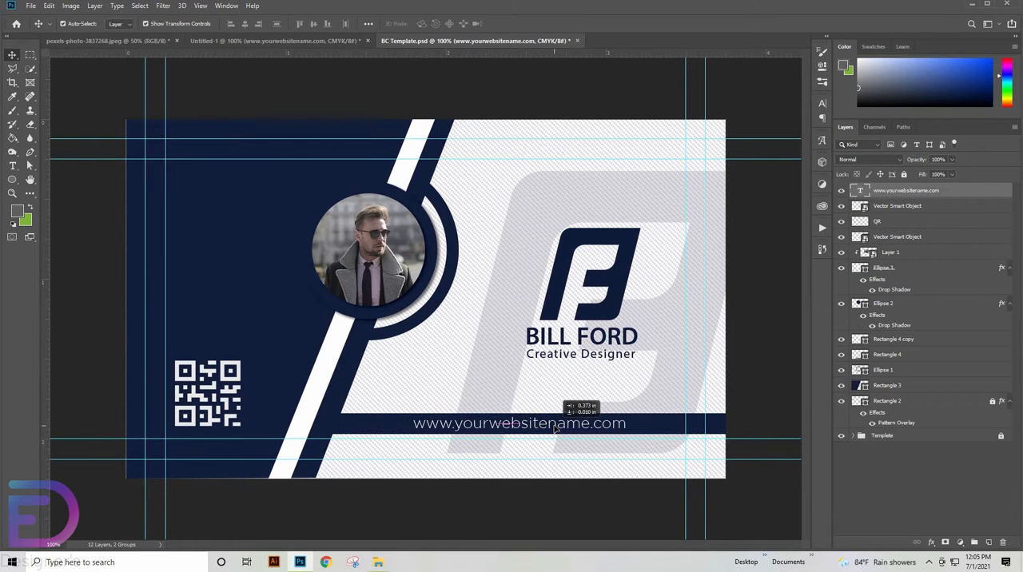
pyautogui.click(897, 355)
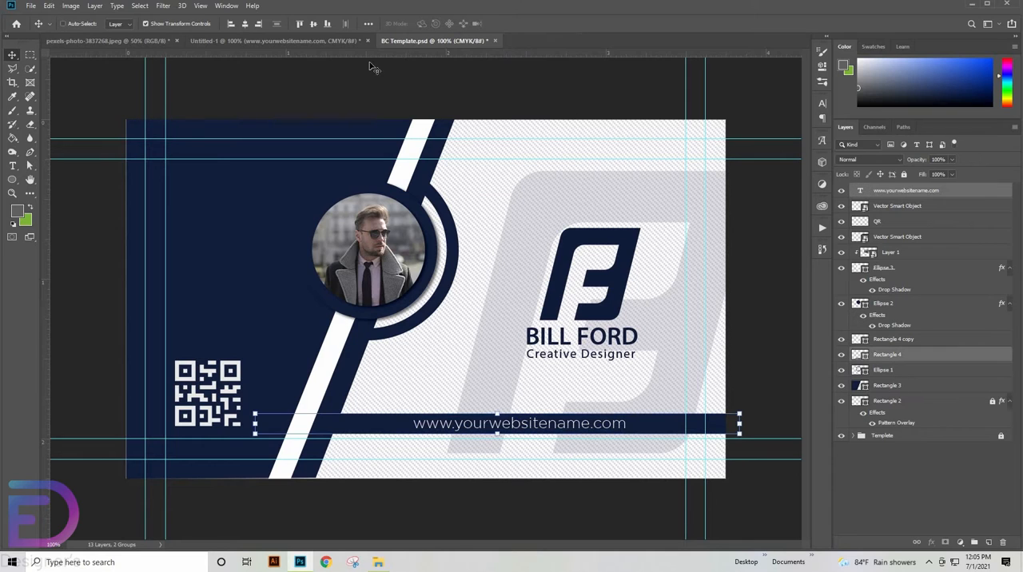
pyautogui.click(248, 24)
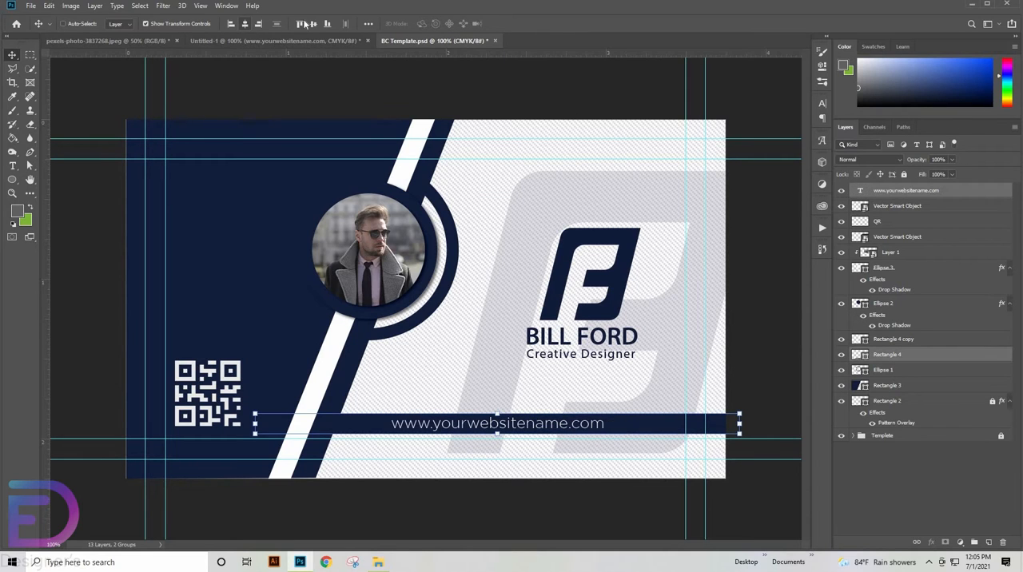
# - Shift the website text along the navy bar so it sits beneath the small logo
pyautogui.click(745, 368)
pyautogui.click(541, 434)
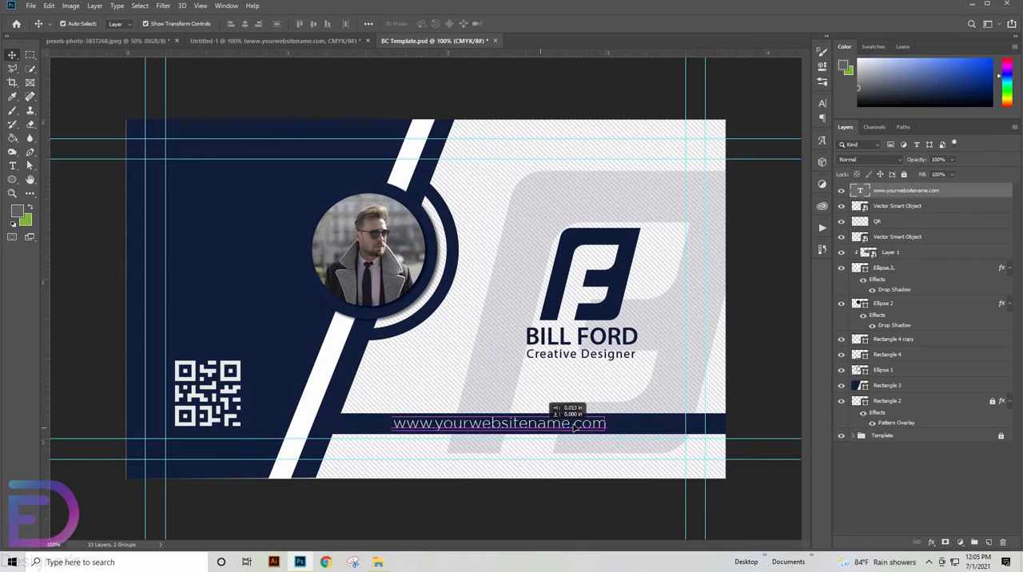
pyautogui.press('Right')
pyautogui.press('Right')
pyautogui.press('Right')
pyautogui.press('Right')
pyautogui.press('Right')
pyautogui.press('Right')
pyautogui.press('Right')
pyautogui.press('Right')
pyautogui.press('Right')
pyautogui.press('Right')
pyautogui.press('Right')
pyautogui.press('Right')
pyautogui.press('Right')
pyautogui.press('Right')
pyautogui.press('Right')
pyautogui.press('Right')
pyautogui.press('Right')
pyautogui.press('Right')
pyautogui.press('Right')
pyautogui.press('Right')
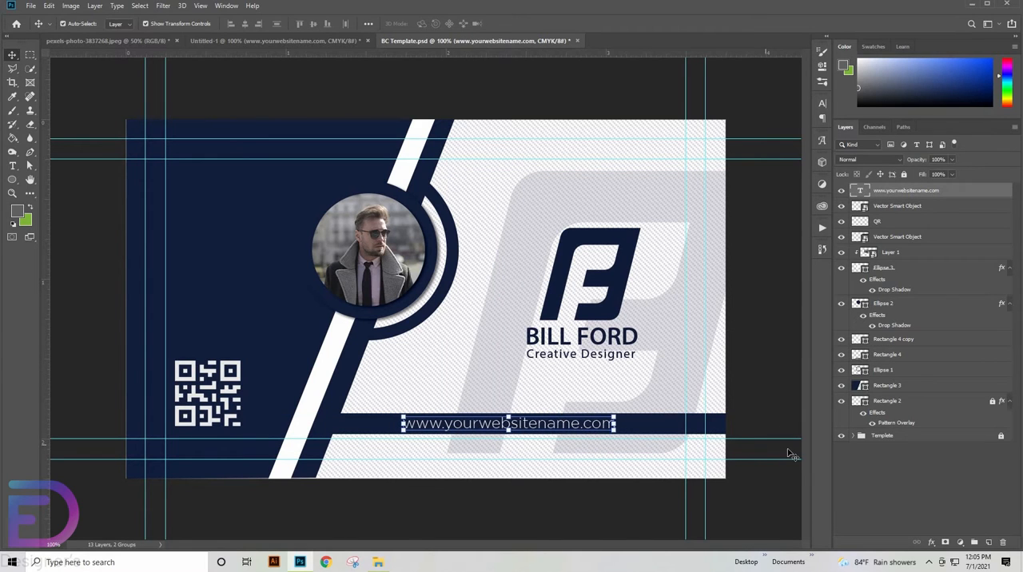
pyautogui.press('Right')
pyautogui.press('Right')
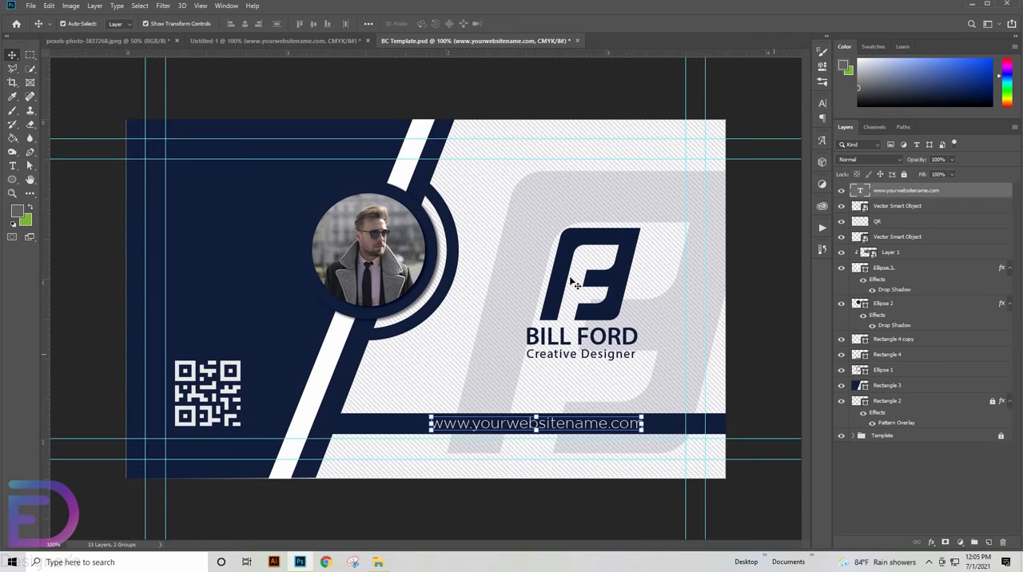
# - Move the small logo with its name and tagline up, enlarge it slightly, and reposition it above the website text
pyautogui.click(572, 278)
pyautogui.moveTo(561, 271); pyautogui.dragTo(565, 252)
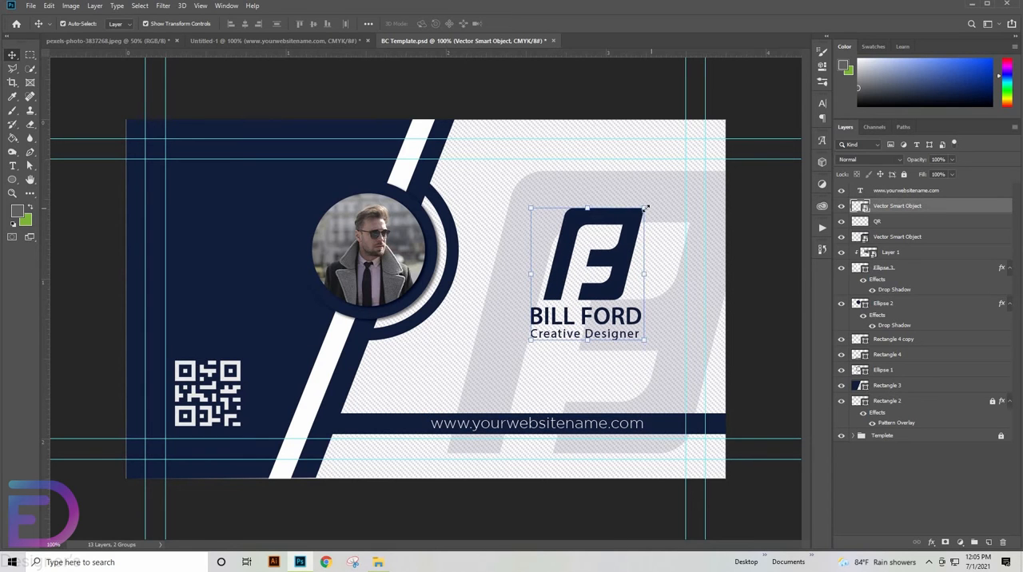
pyautogui.moveTo(646, 208)
pyautogui.mouseDown()
pyautogui.moveTo(658, 222)
pyautogui.moveTo(659, 195)
pyautogui.mouseUp()
pyautogui.moveTo(642, 249); pyautogui.dragTo(639, 257)
pyautogui.click(409, 23)
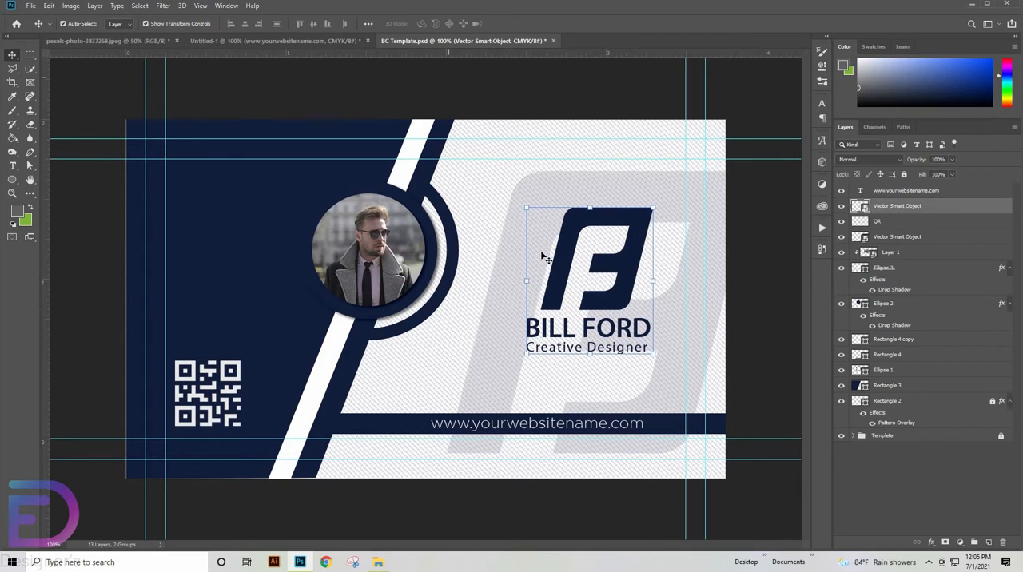
pyautogui.click(665, 291)
pyautogui.moveTo(909, 195); pyautogui.dragTo(899, 348)
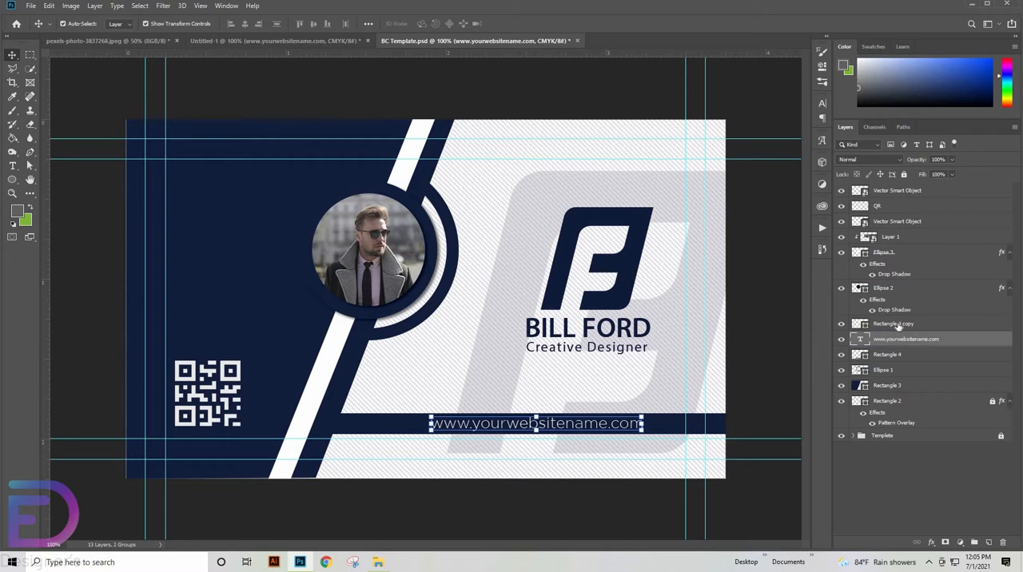
pyautogui.click(896, 323)
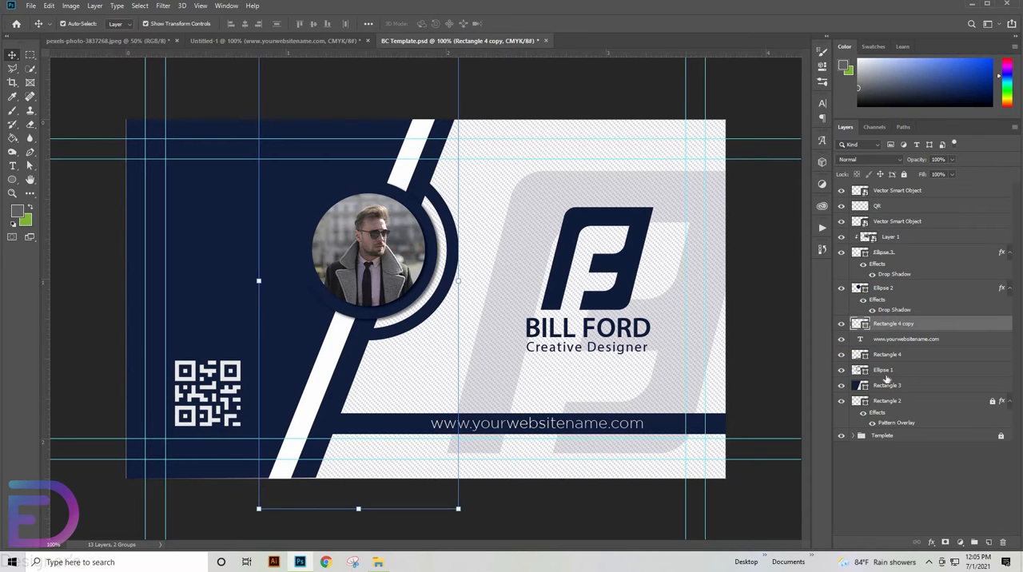
pyautogui.click(886, 373)
pyautogui.keyDown('shift'); pyautogui.click(887, 191); pyautogui.keyUp('shift')
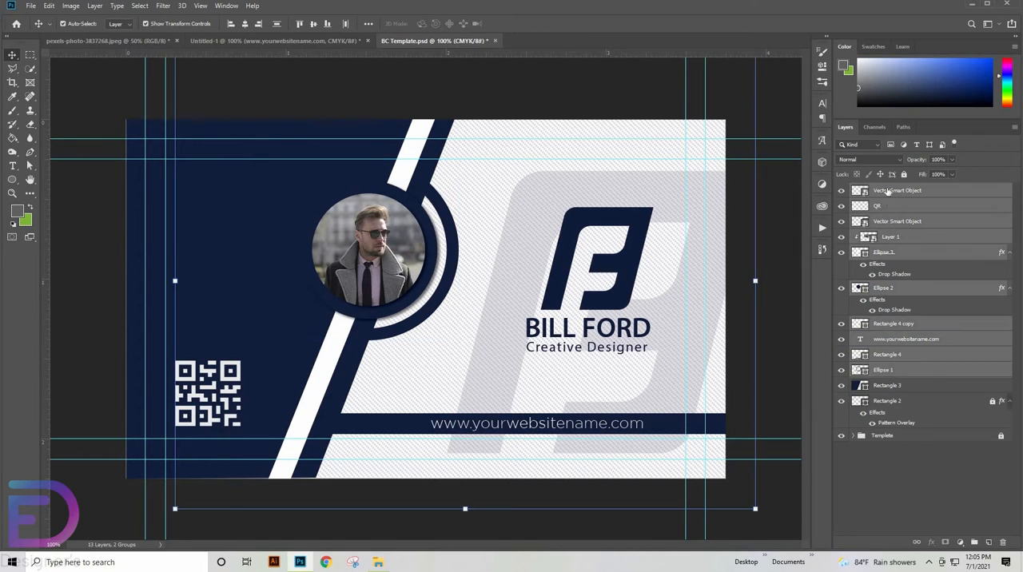
pyautogui.hotkey('ctrl', 'g')
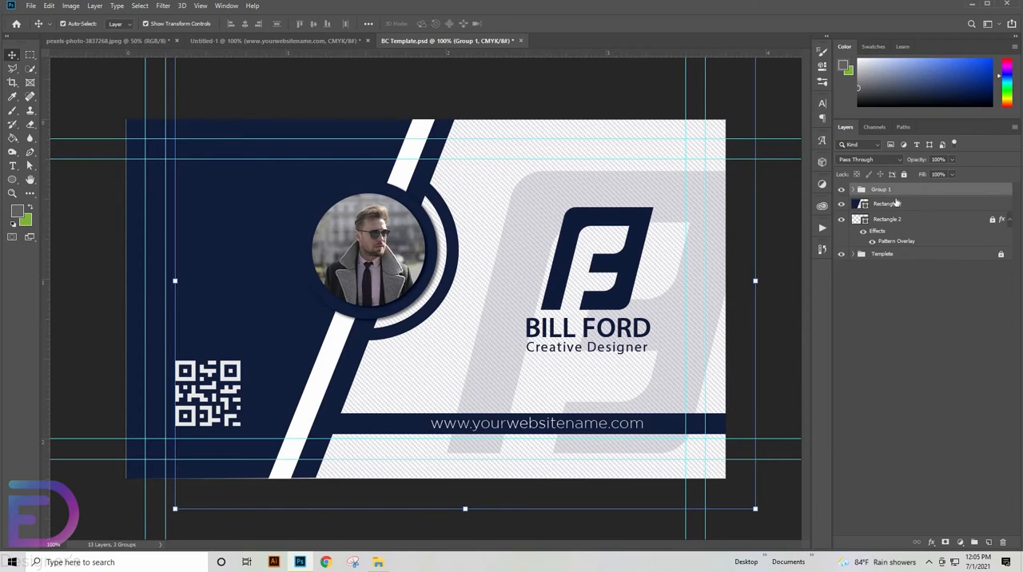
pyautogui.hotkey('ctrl', 'z')
# - Group the layers from the clipped photo, Layer 1, down to Rectangle 4
pyautogui.click(889, 241)
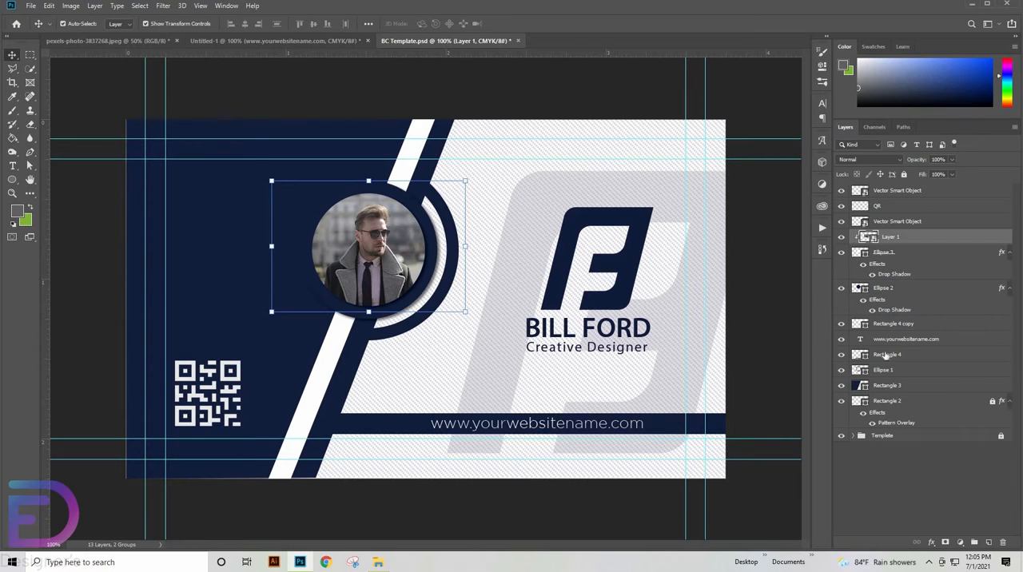
pyautogui.keyDown('shift'); pyautogui.click(885, 355); pyautogui.keyUp('shift')
pyautogui.hotkey('ctrl', 'g')
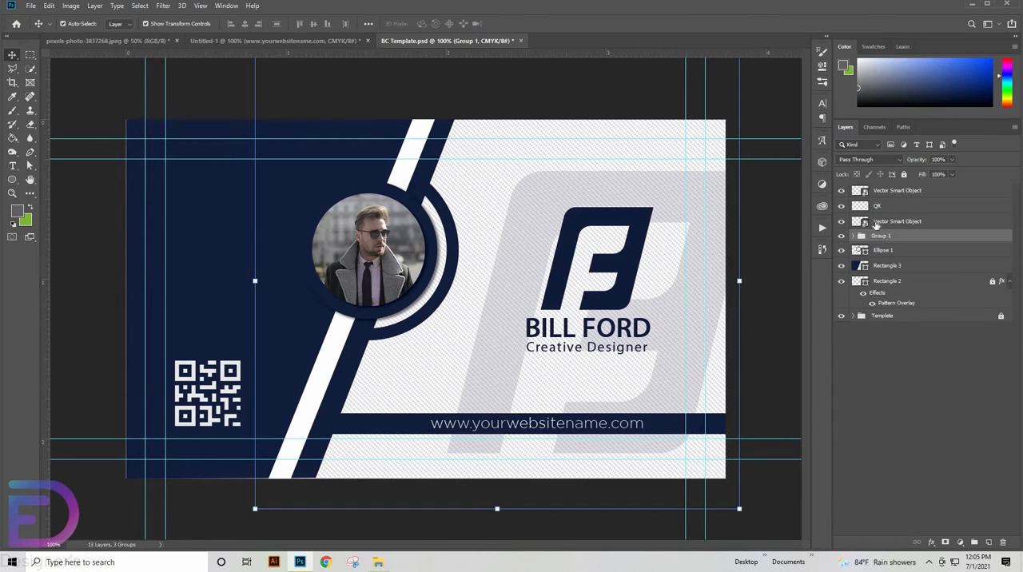
# - Group the two logo layers with the QR layer, and put Rectangle 3 and Rectangle 2 in another group
pyautogui.hotkey('alt', ']')
pyautogui.keyDown('shift'); pyautogui.click(885, 194); pyautogui.keyUp('shift')
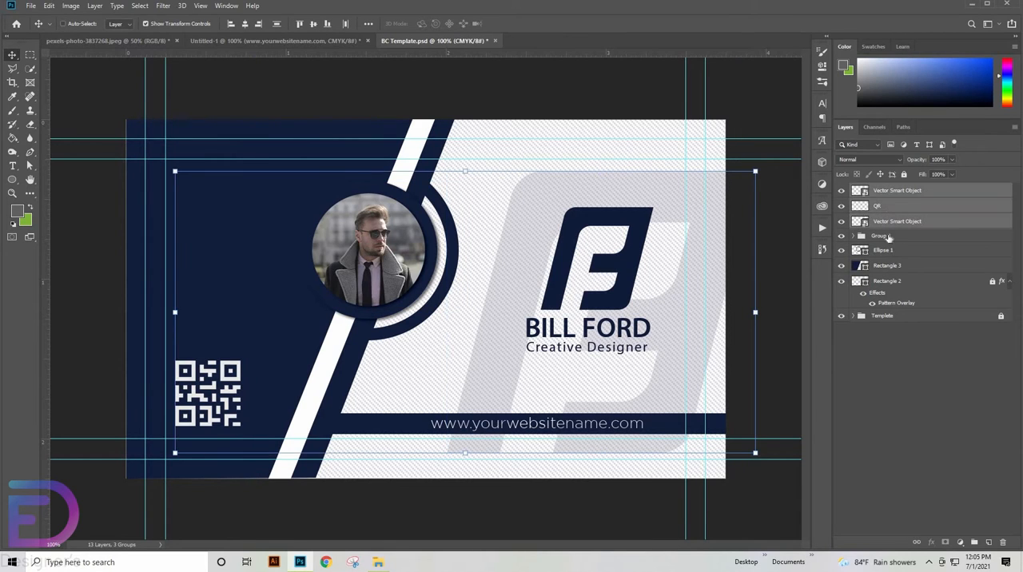
pyautogui.hotkey('ctrl', 'g')
pyautogui.click(887, 233)
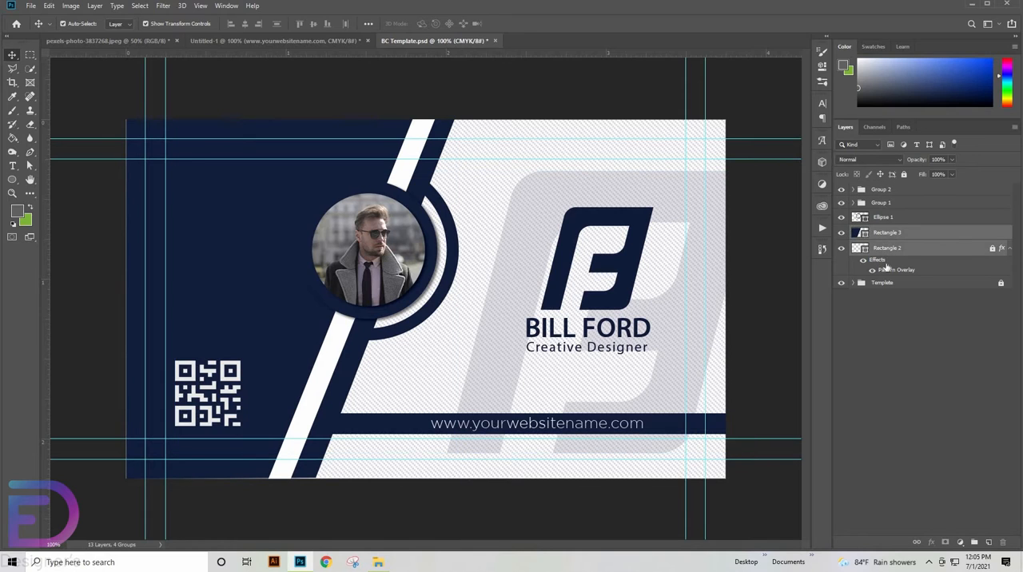
pyautogui.hotkey('ctrl', 'g')
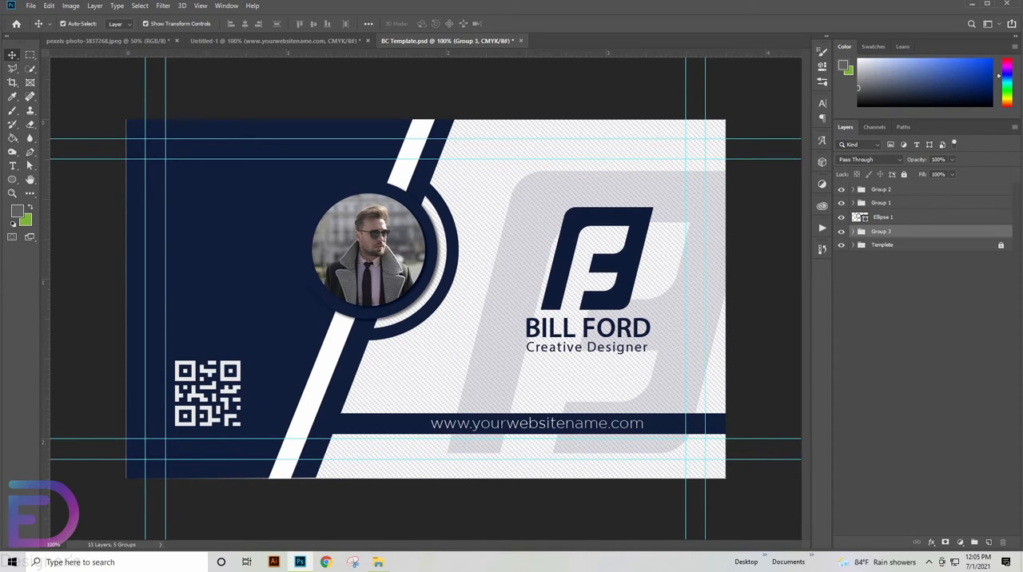
# - Rename the group holding the logos and QR code as IMAGE
pyautogui.doubleClick(882, 190)
pyautogui.press('BackSpace')
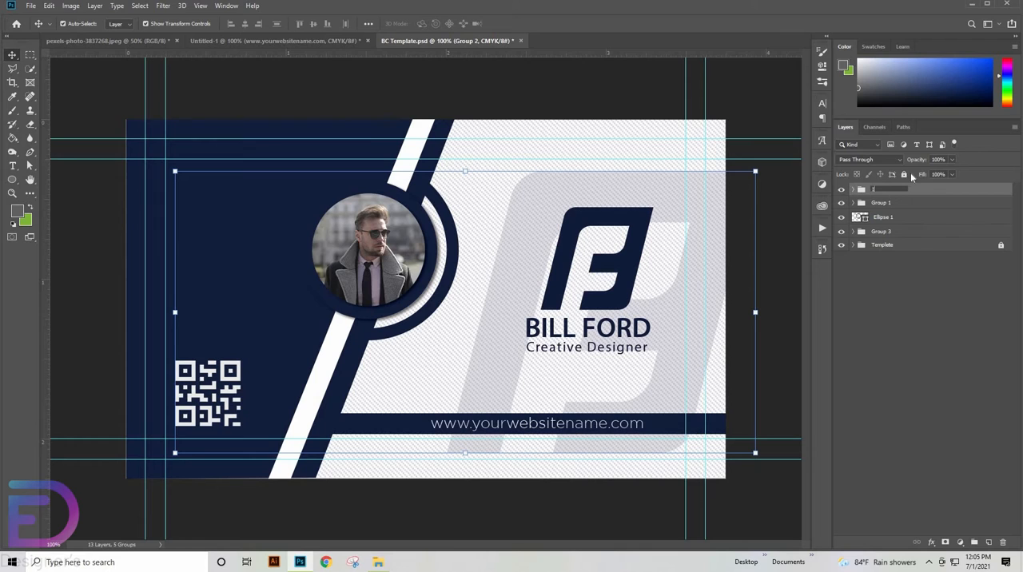
pyautogui.press('Return')
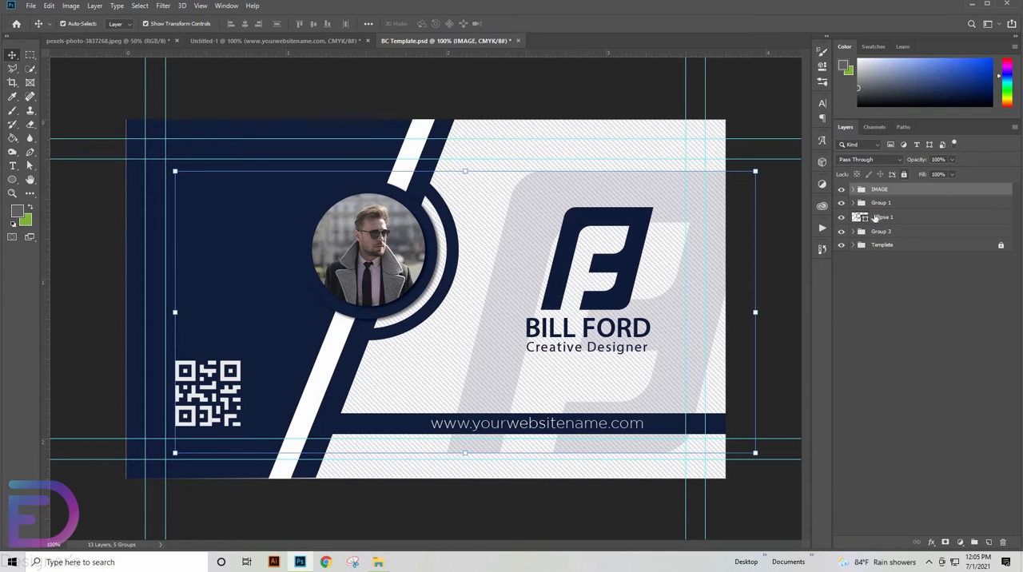
# - Check what Group 1 contains by toggling its visibility, and rename it as SHAPES
pyautogui.click(838, 205)
pyautogui.click(839, 204)
pyautogui.click(840, 204)
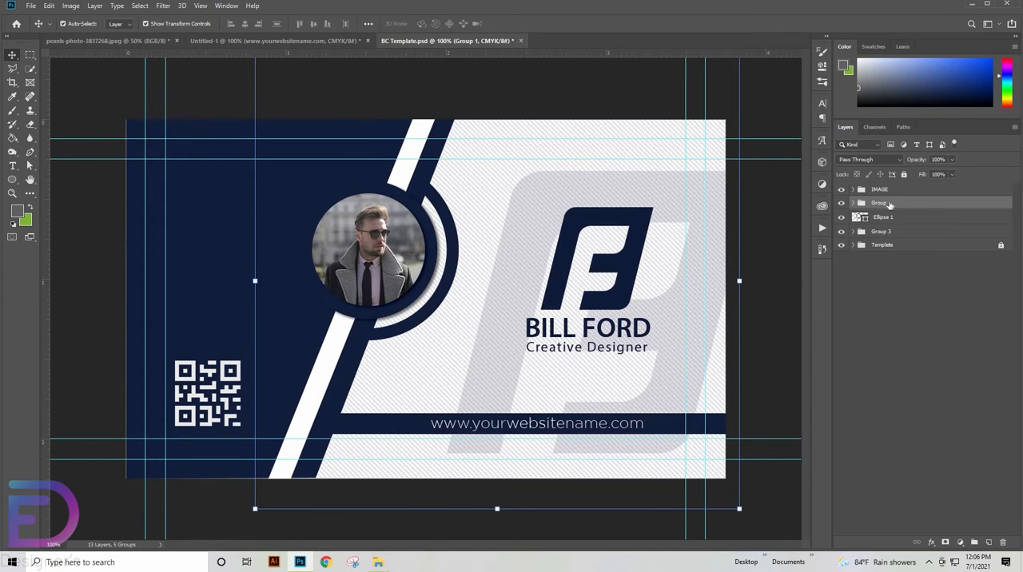
pyautogui.doubleClick(882, 203)
pyautogui.write('SHAPES')
pyautogui.press('Return')
pyautogui.click(843, 231)
pyautogui.click(842, 232)
pyautogui.doubleClick(883, 231)
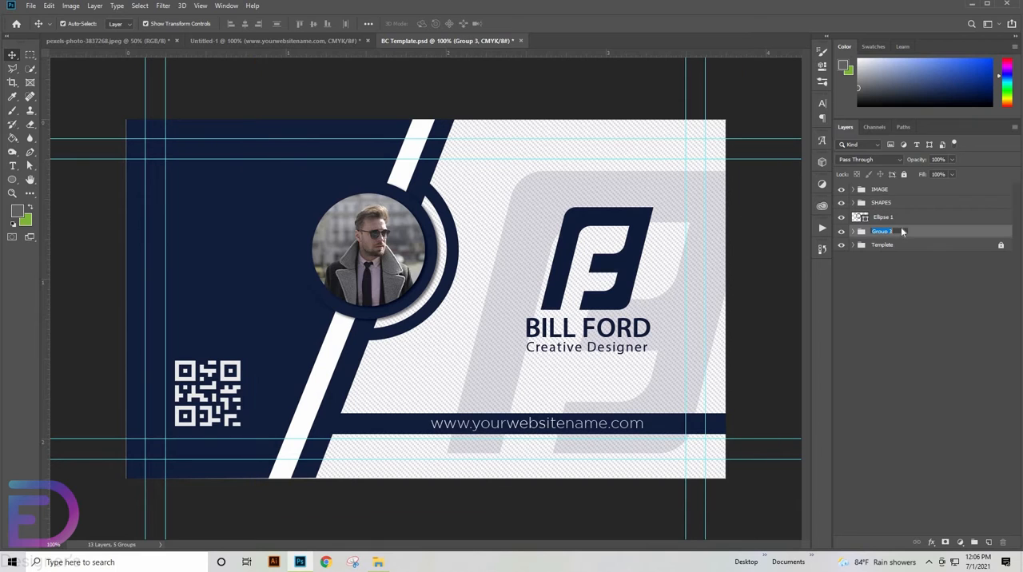
pyautogui.click(944, 325)
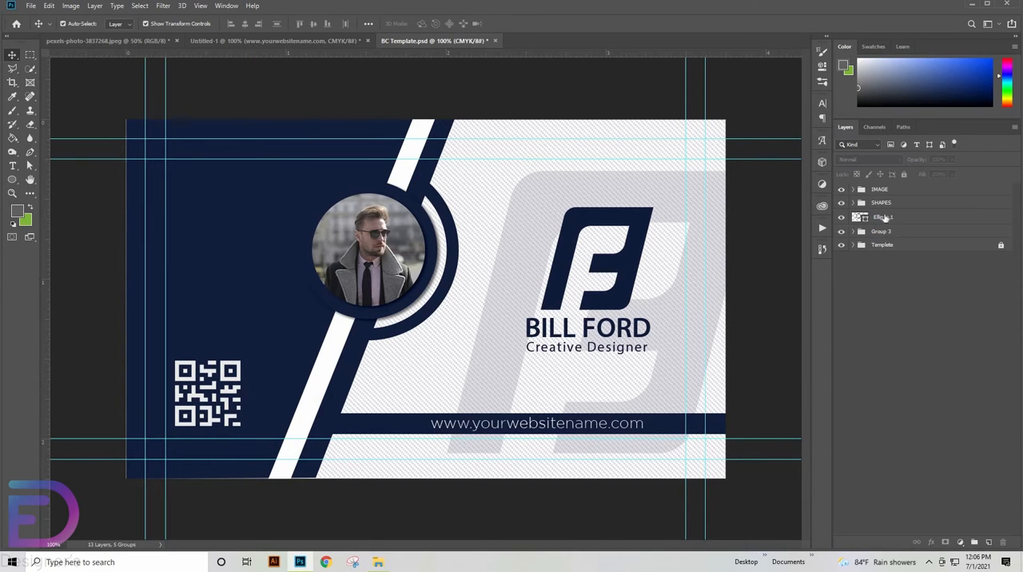
pyautogui.click(884, 217)
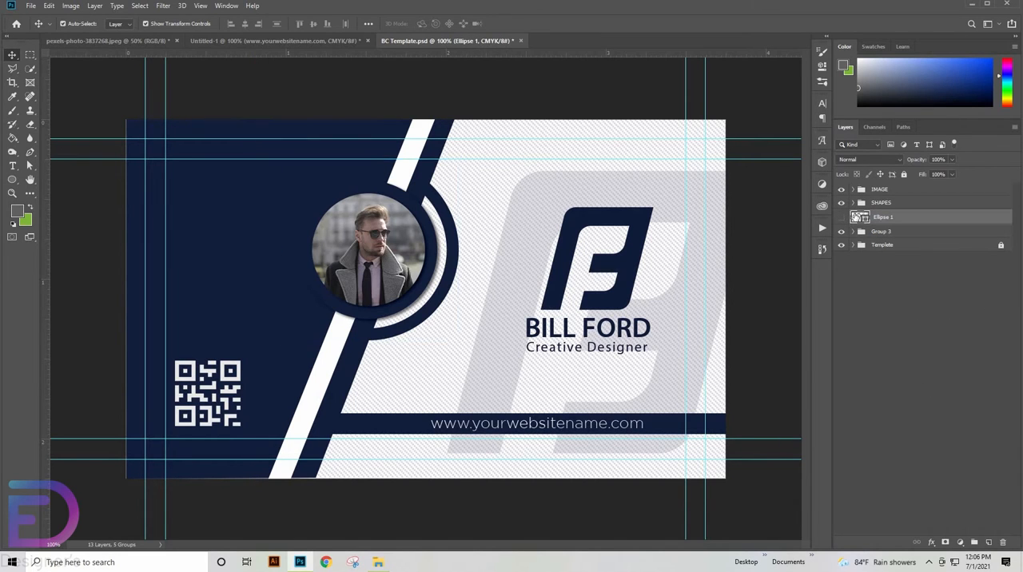
# - Duplicate IMAGE, SHAPES, Ellipse 1 and Group 3, keeping the copies beneath the originals
pyautogui.click(887, 190)
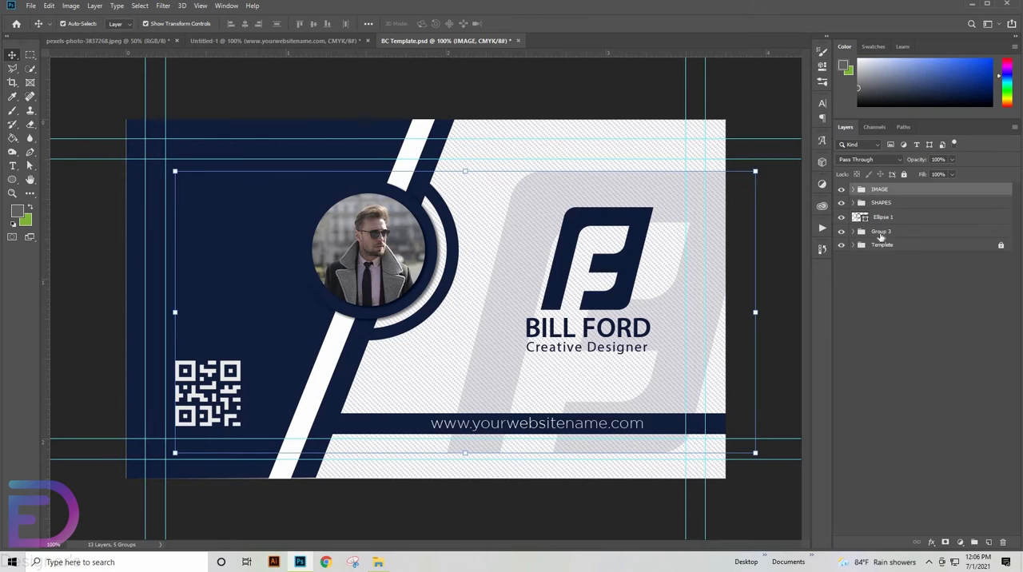
pyautogui.keyDown('shift'); pyautogui.click(880, 235); pyautogui.keyUp('shift')
pyautogui.moveTo(892, 214); pyautogui.dragTo(903, 237)
# - Group the original IMAGE, SHAPES, Ellipse 1 and Group 3 layers and name the group FRONT
pyautogui.click(900, 216)
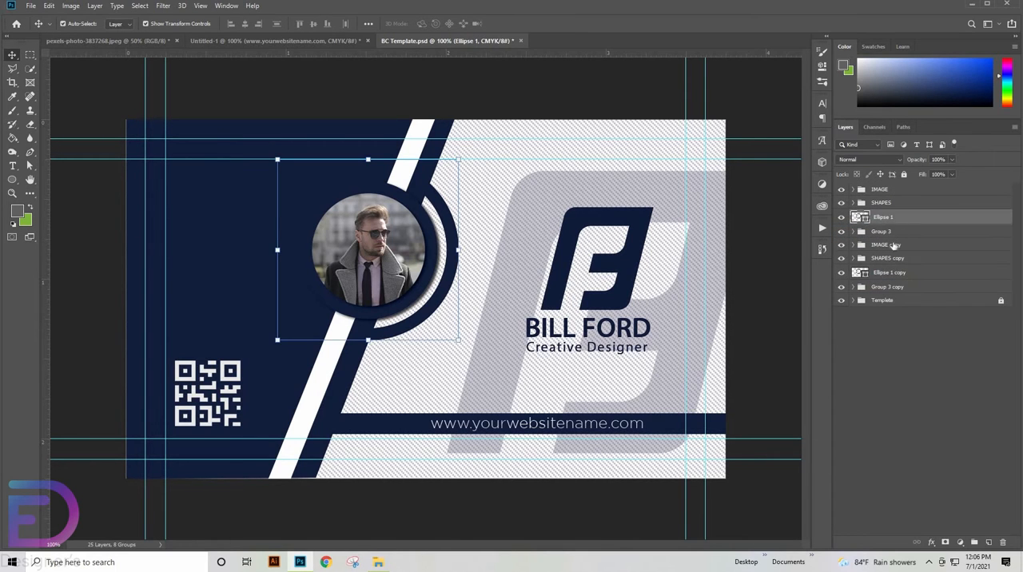
pyautogui.keyDown('shift'); pyautogui.click(896, 231); pyautogui.keyUp('shift')
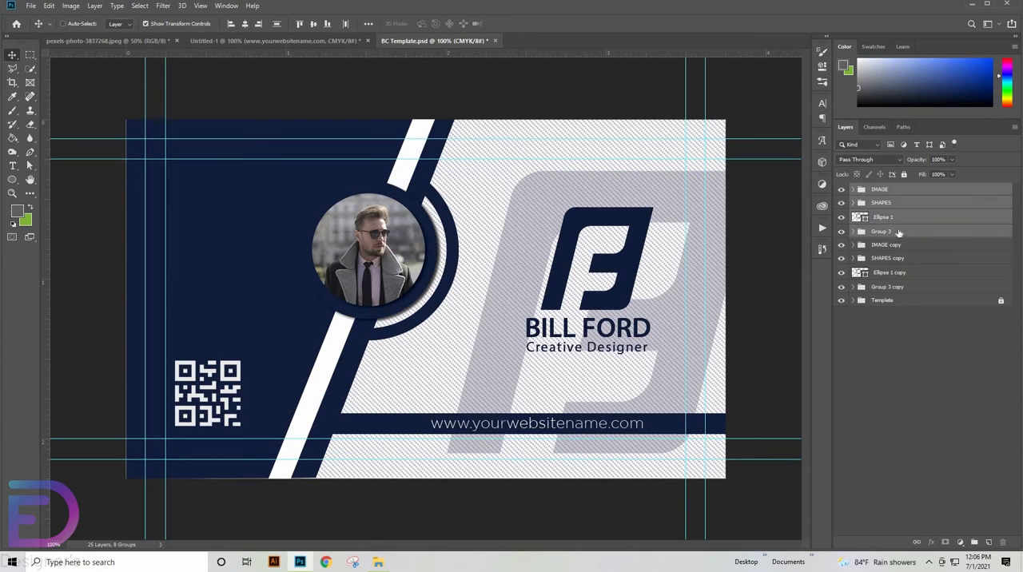
pyautogui.hotkey('ctrl', 'g')
pyautogui.doubleClick(881, 190)
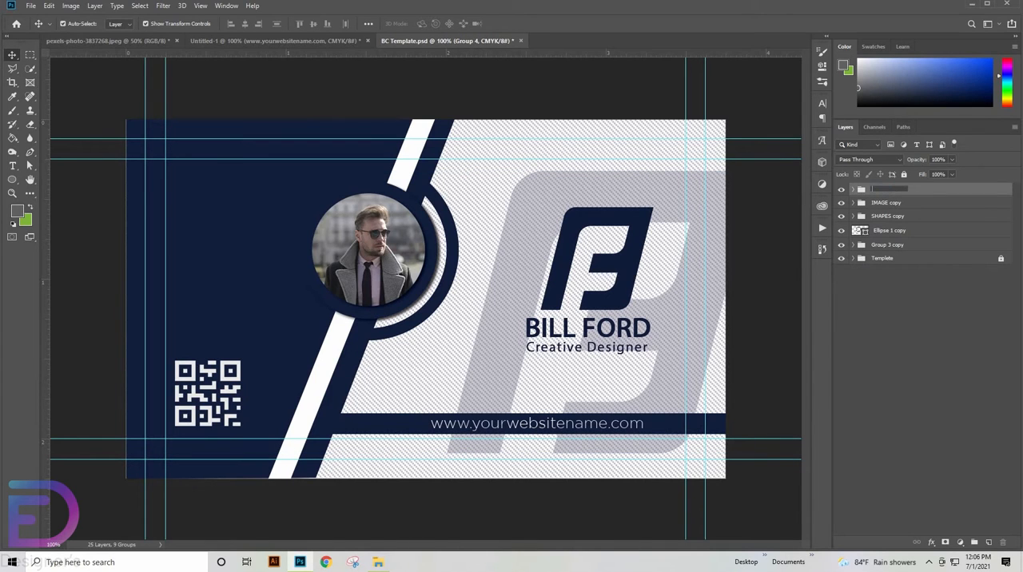
pyautogui.write('FRONT')
pyautogui.press('Return')
# - Hide the FRONT group and check the contents of the duplicated groups by toggling their visibility
pyautogui.click(888, 204)
pyautogui.click(840, 189)
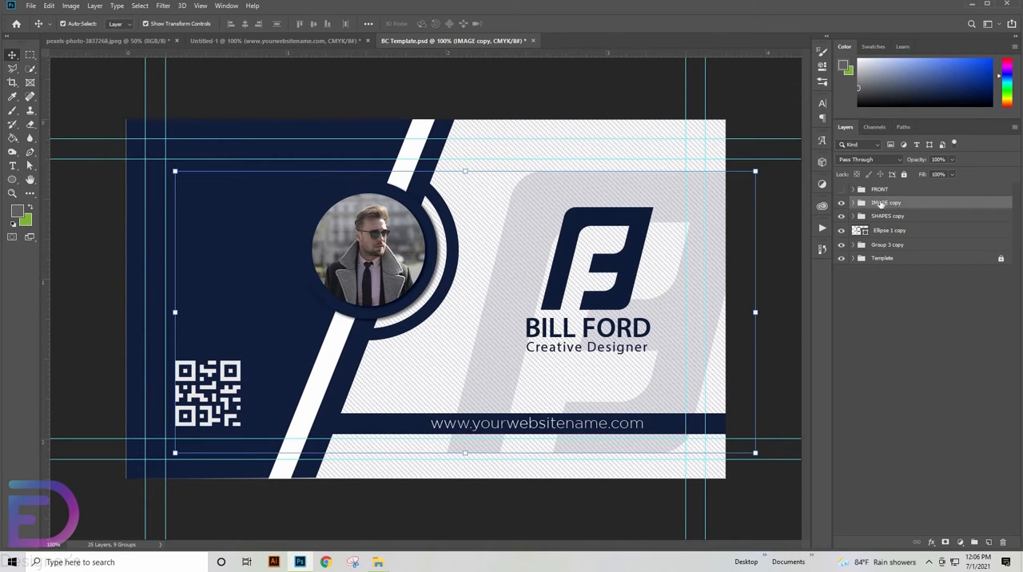
pyautogui.click(840, 204)
pyautogui.click(840, 203)
pyautogui.click(843, 216)
pyautogui.click(878, 233)
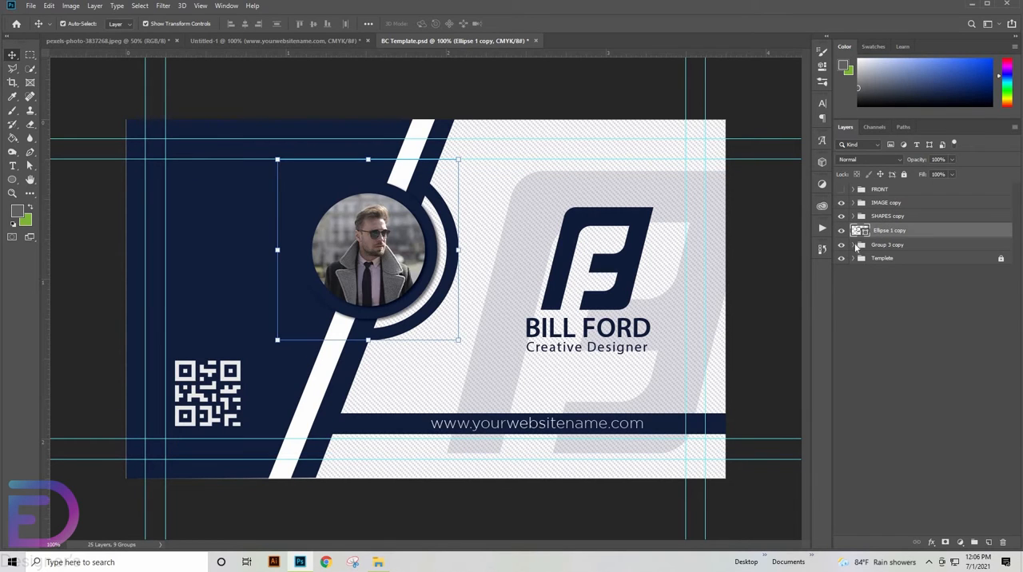
# - Try deleting the navy panel and the logo watermark from the duplicated artwork, undoing each deletion
pyautogui.click(855, 246)
pyautogui.click(902, 260)
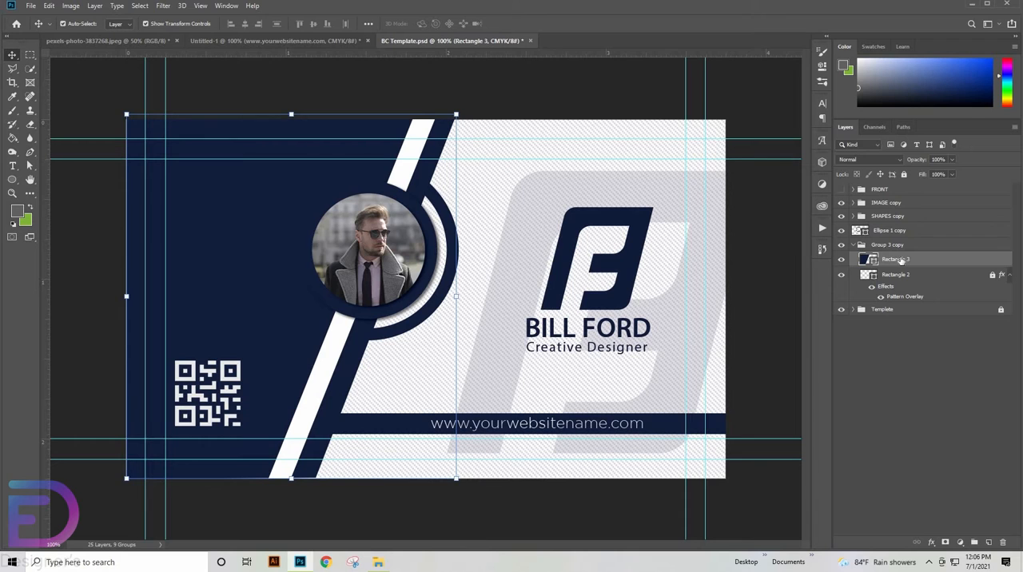
pyautogui.press('Delete')
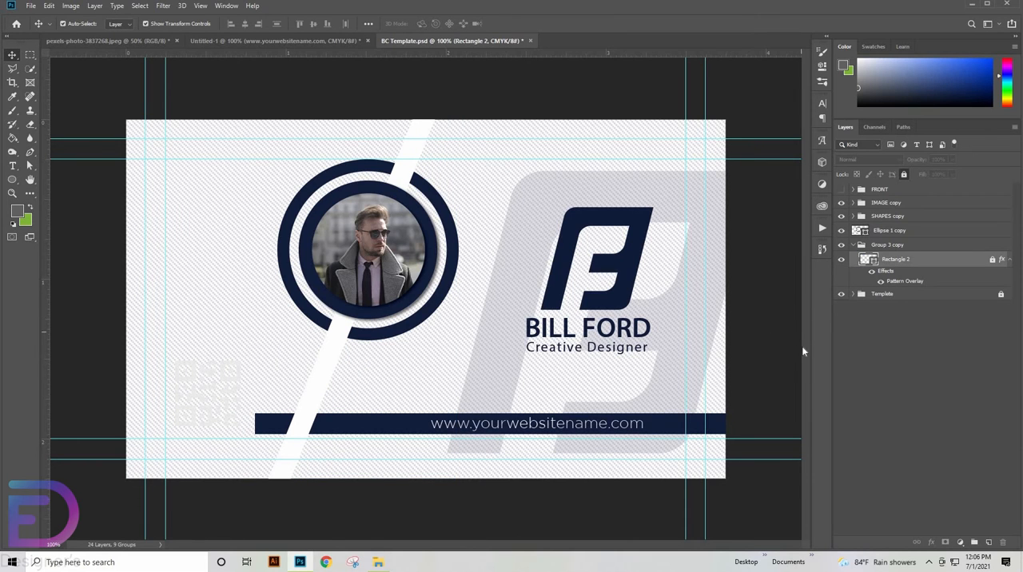
pyautogui.hotkey('ctrl', 'z')
pyautogui.click(679, 423)
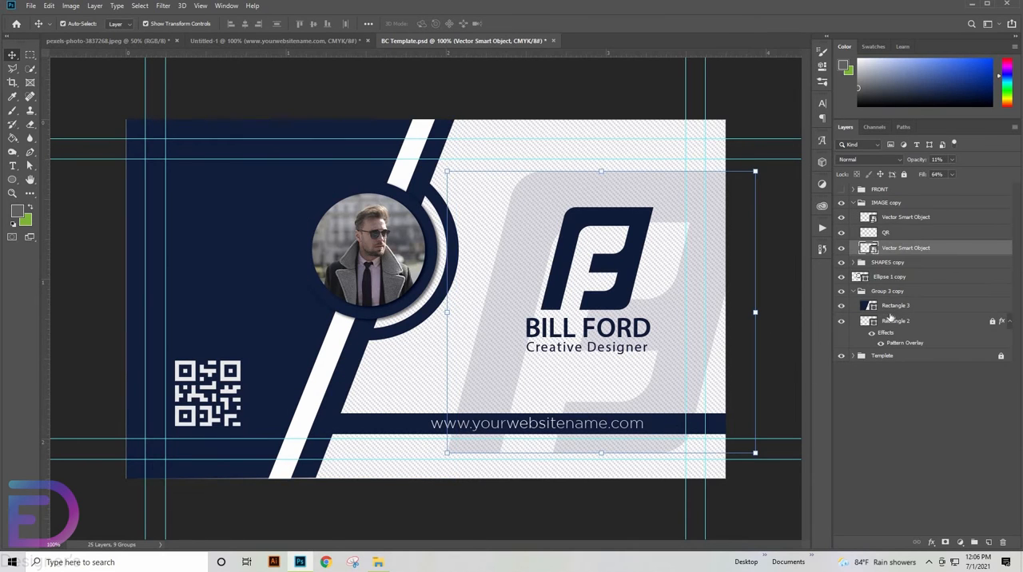
pyautogui.press('Delete')
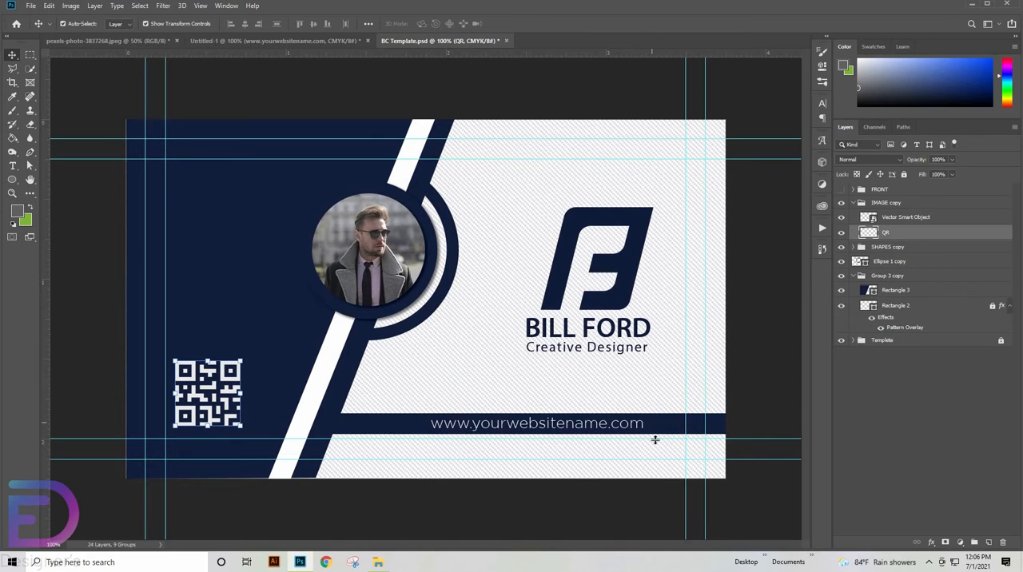
pyautogui.hotkey('ctrl', 'z')
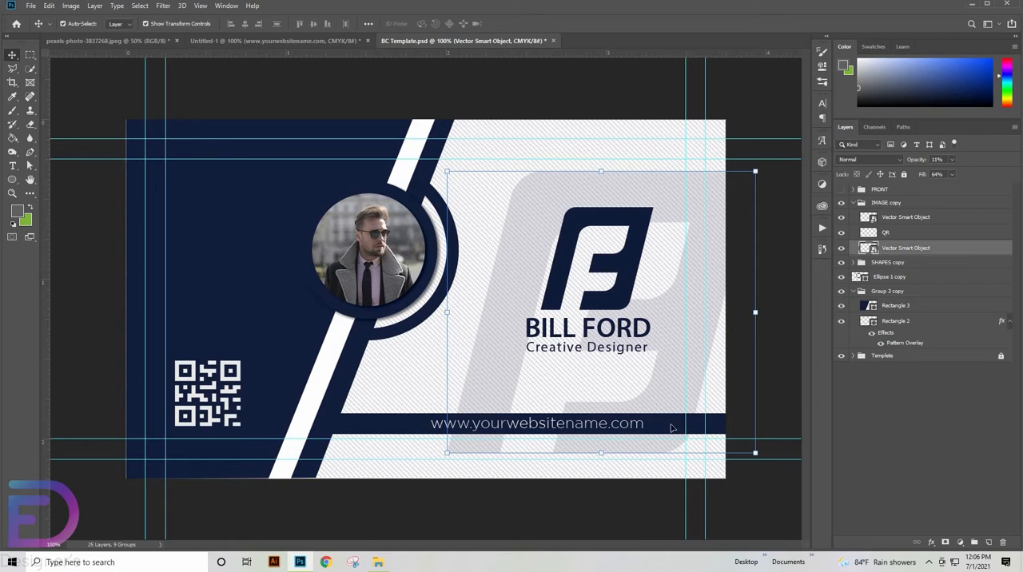
# - Delete the website text and the Rectangle 4 bar behind it from the SHAPES copy group
pyautogui.click(851, 263)
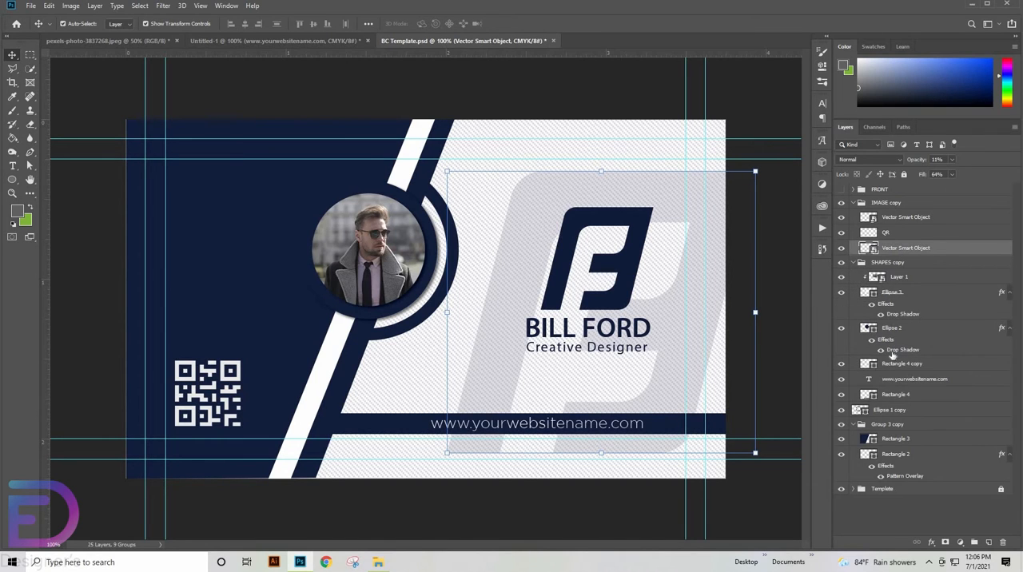
pyautogui.click(887, 381)
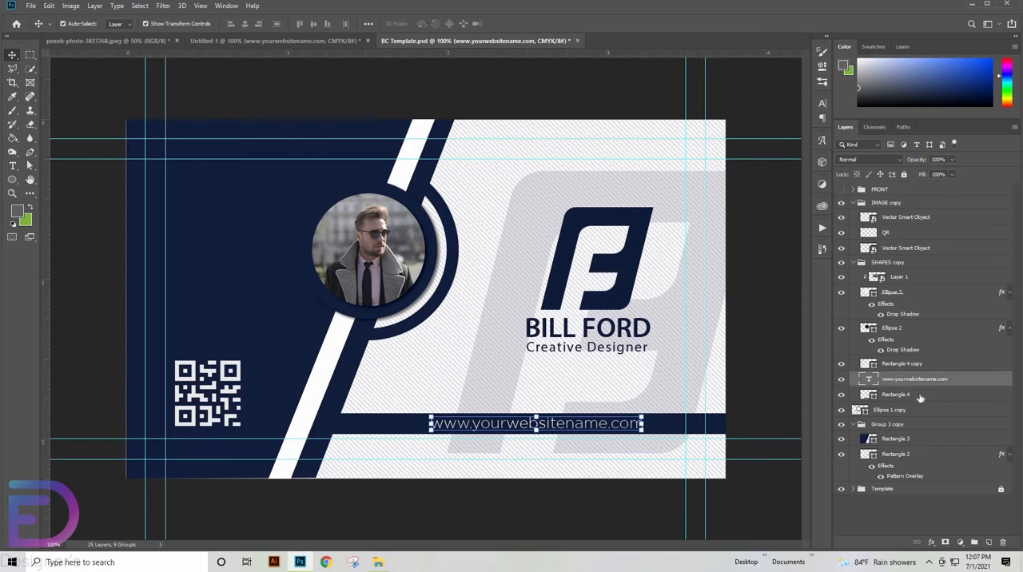
pyautogui.press('Delete')
pyautogui.press('Delete')
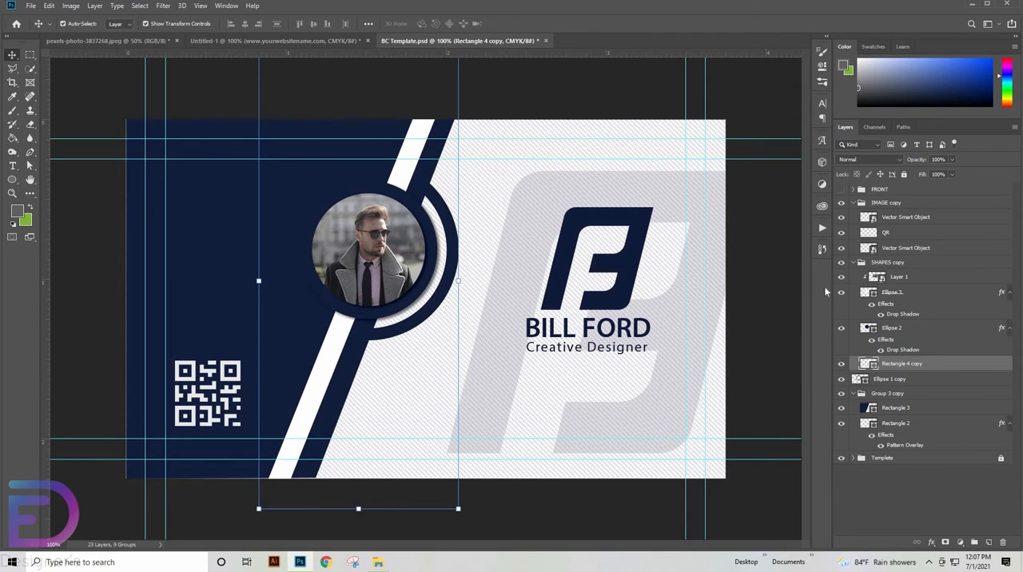
pyautogui.click(854, 264)
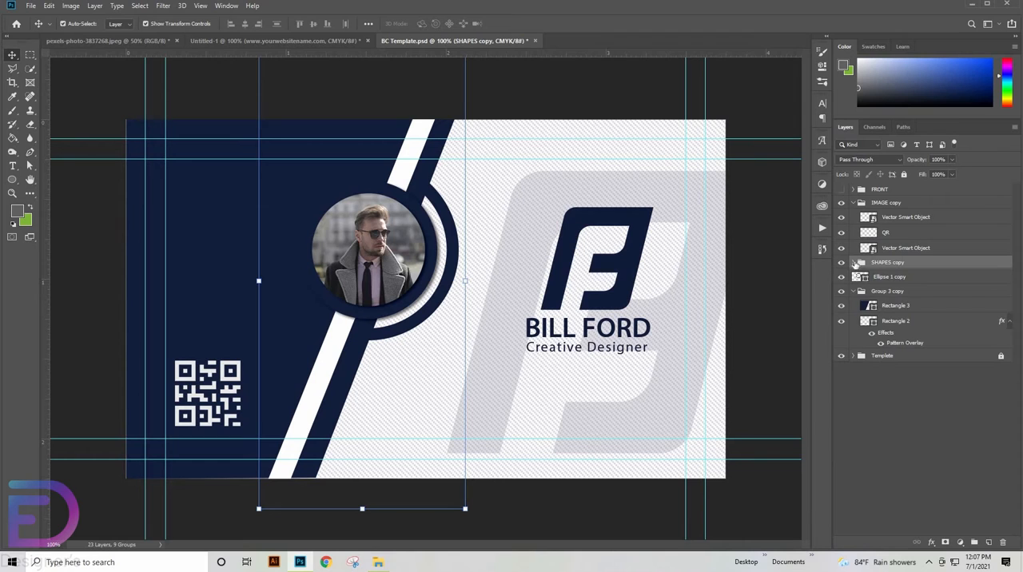
# - Copy the contact details block from the Untitled-1 document onto the card, below the logo in BC Template
pyautogui.click(331, 41)
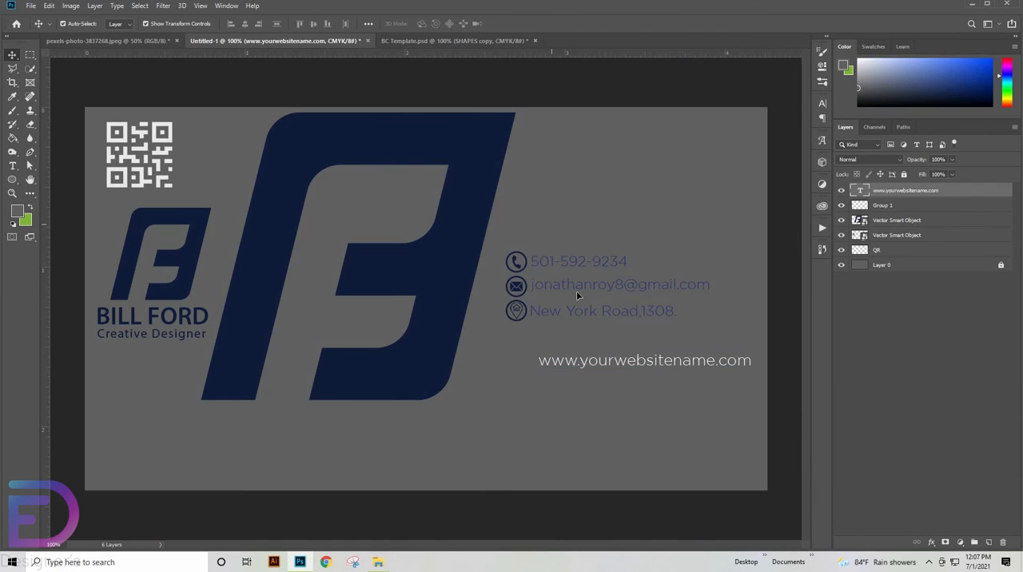
pyautogui.click(516, 265)
pyautogui.moveTo(517, 254); pyautogui.dragTo(563, 377)
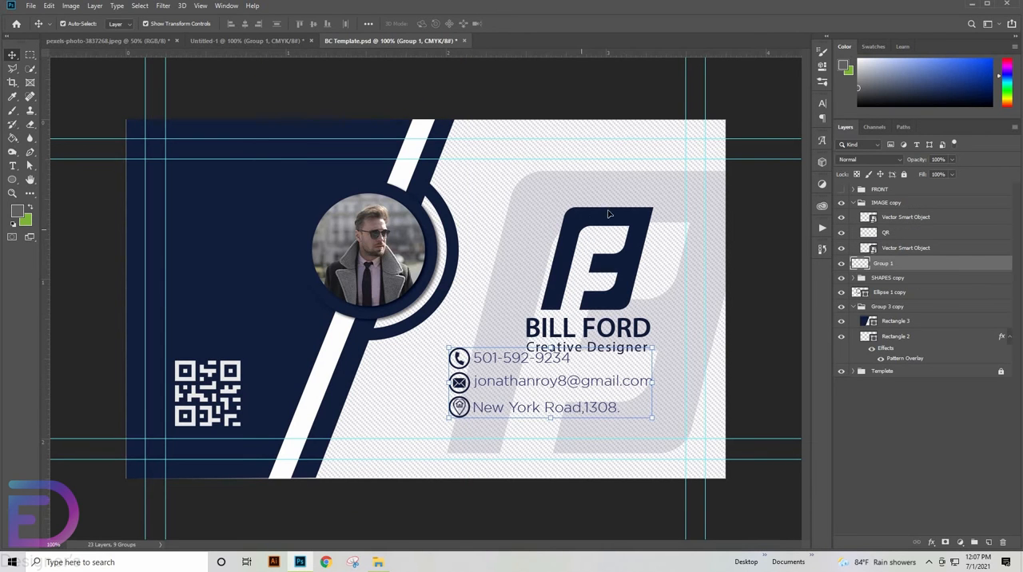
# - Scale the logo down to about 7.9% and position it above the contact details
pyautogui.click(607, 215)
pyautogui.moveTo(653, 208); pyautogui.dragTo(649, 237)
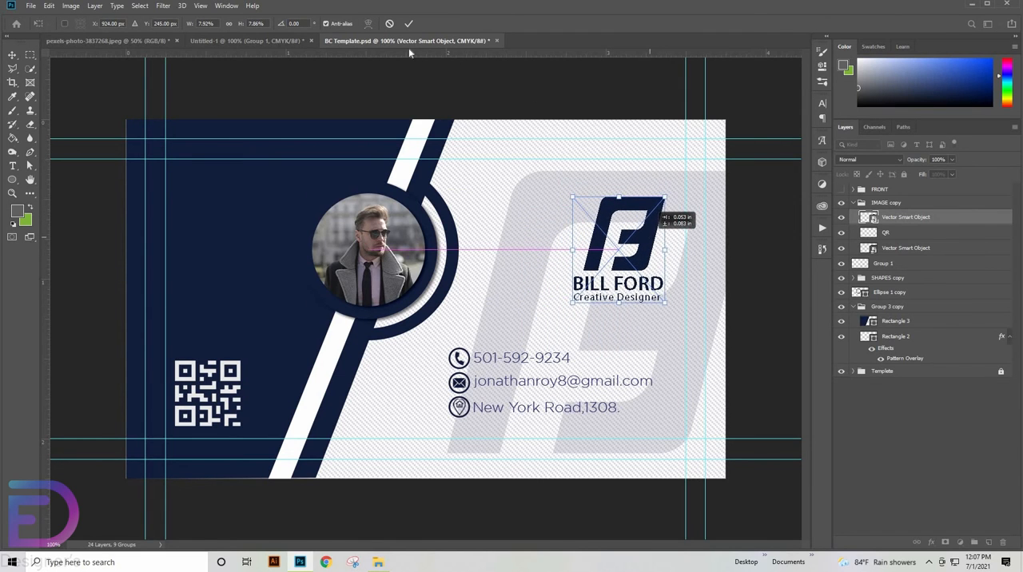
pyautogui.click(409, 23)
# - Shift the contact details block slightly right and down beneath the logo
pyautogui.click(473, 367)
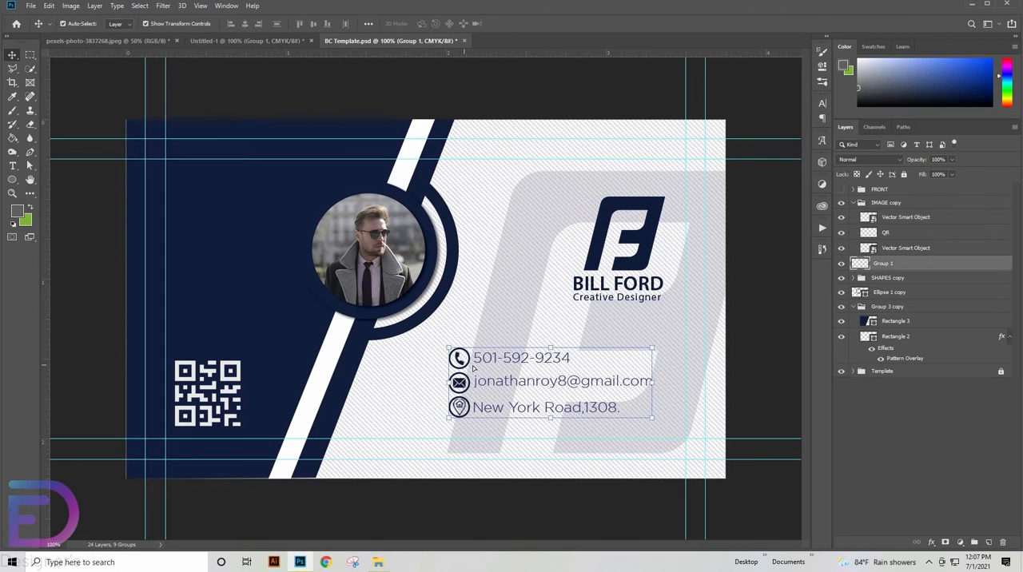
pyautogui.moveTo(473, 367); pyautogui.dragTo(482, 372)
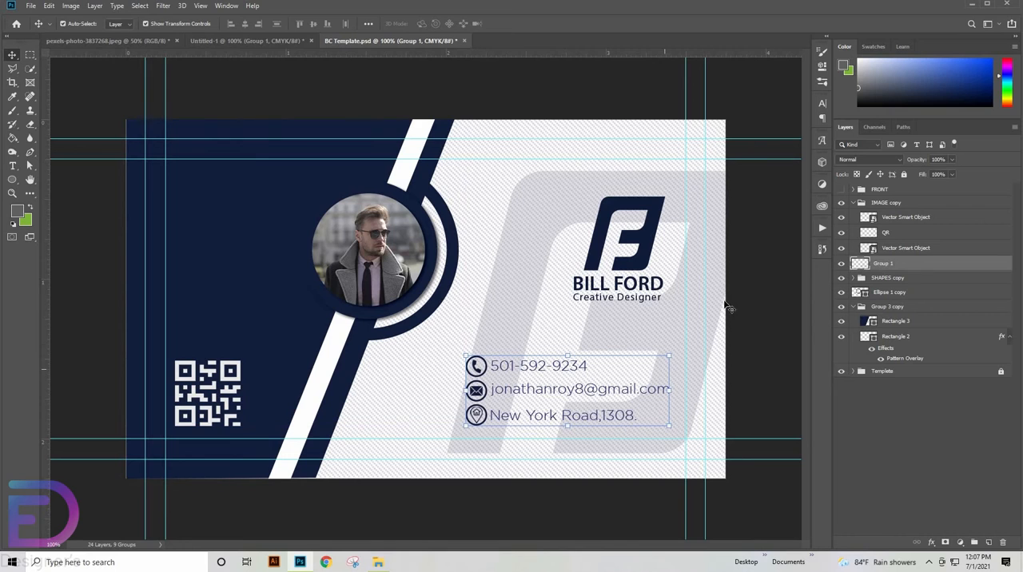
pyautogui.click(757, 280)
# - Rename the main logo's layer in the IMAGE copy group as LOGO
pyautogui.click(885, 203)
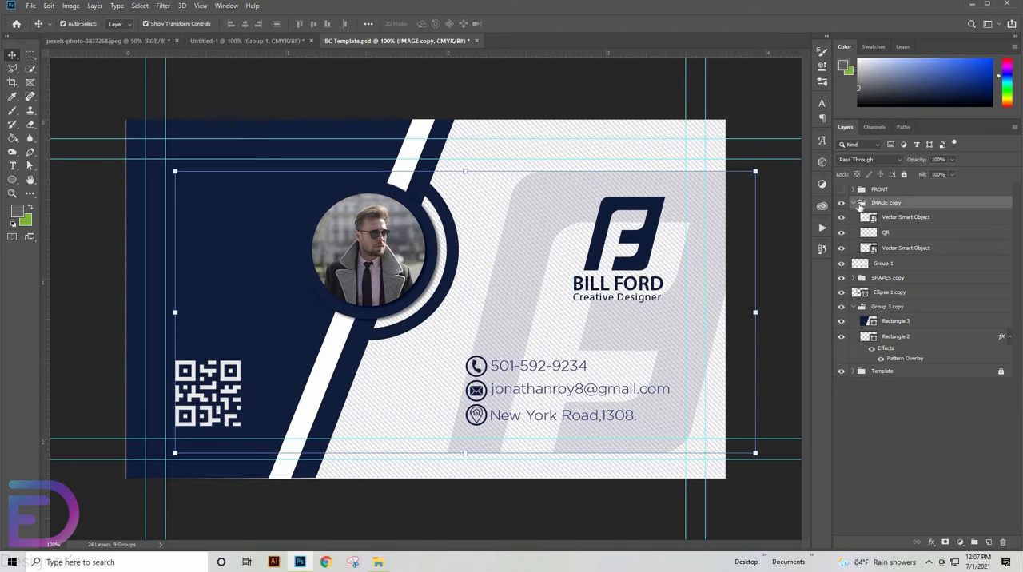
pyautogui.click(853, 205)
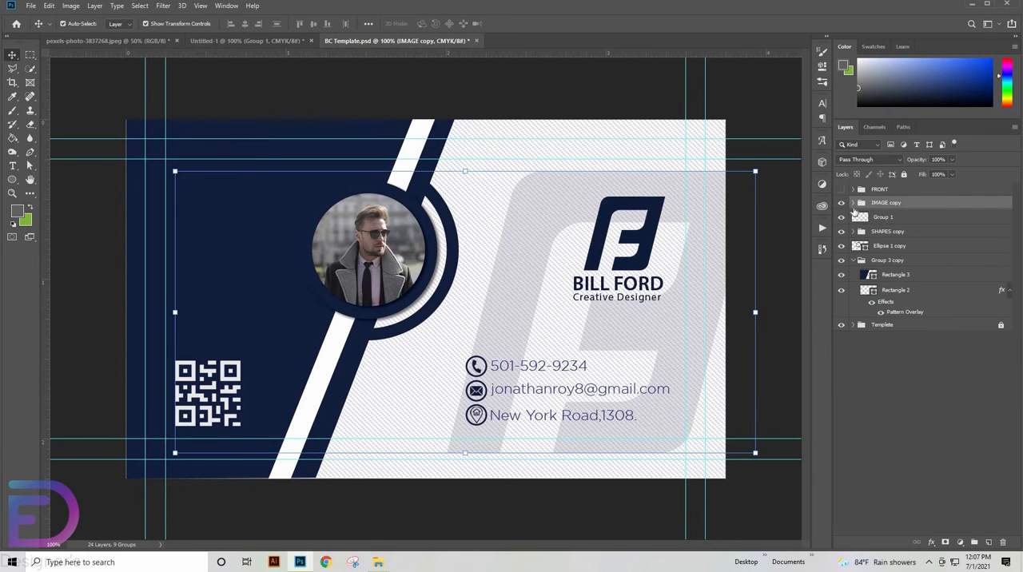
pyautogui.click(852, 204)
pyautogui.click(852, 204)
pyautogui.click(641, 237)
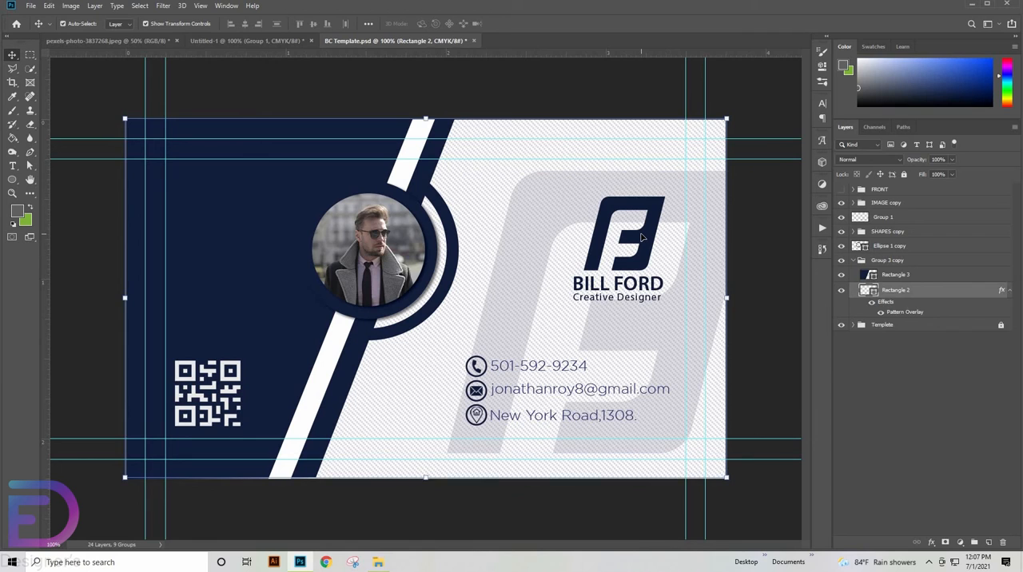
pyautogui.click(640, 236)
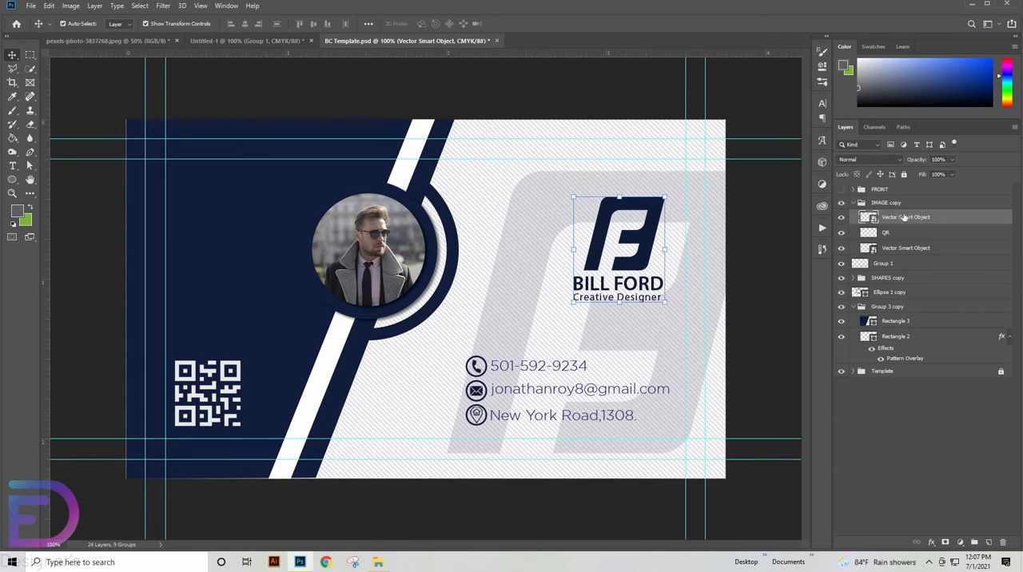
pyautogui.doubleClick(933, 216)
pyautogui.write('LOGO')
pyautogui.press('Return')
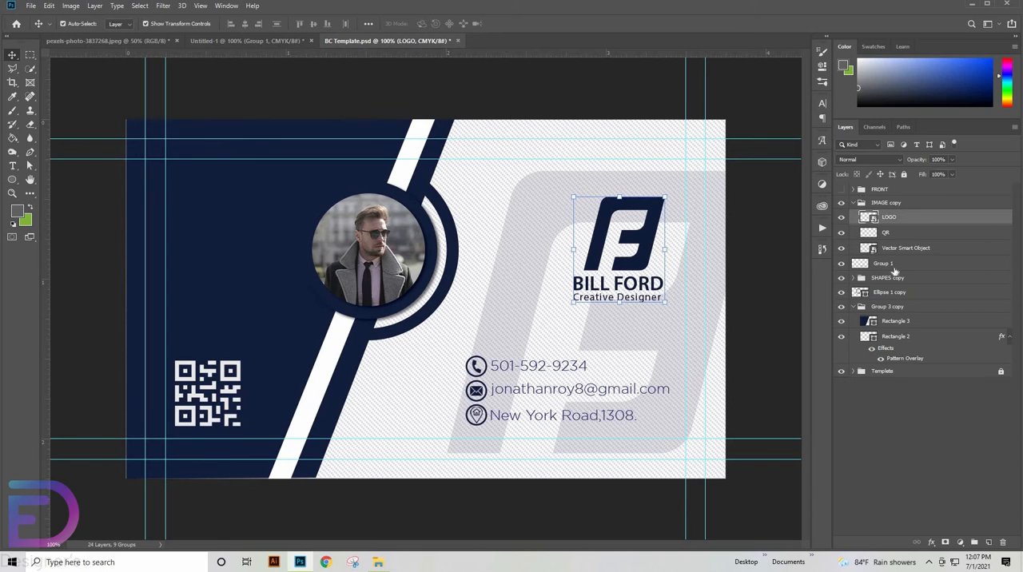
# - Rename the contact details layer, Group 1, as INFORMATION
pyautogui.click(793, 261)
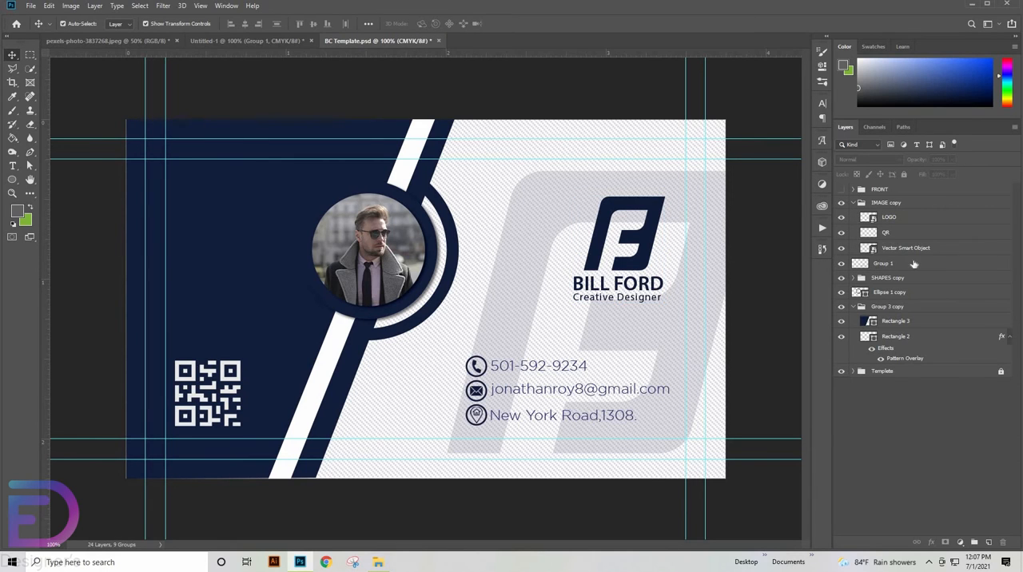
pyautogui.doubleClick(914, 264)
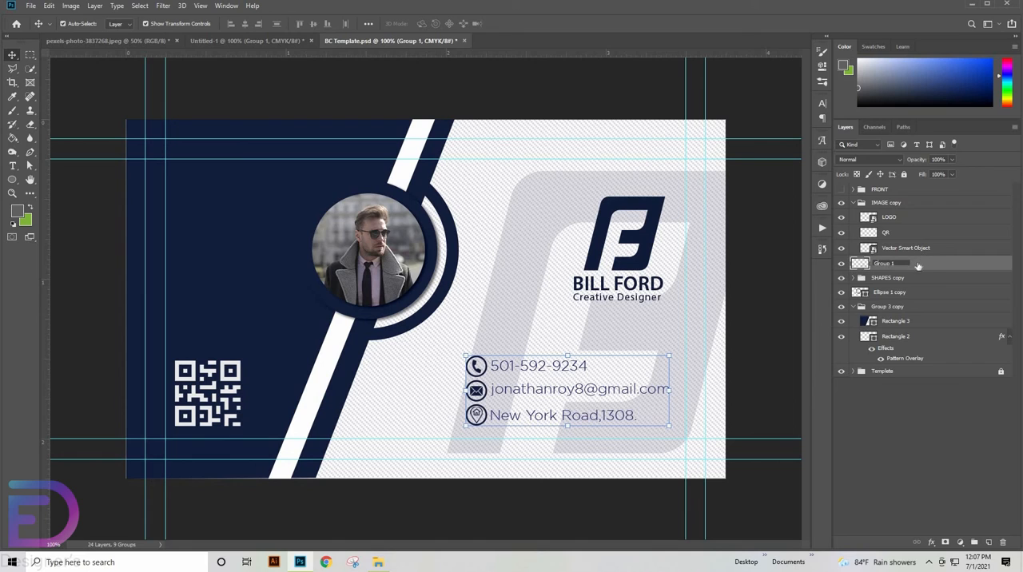
pyautogui.click(918, 266)
pyautogui.doubleClick(914, 267)
pyautogui.press('BackSpace')
pyautogui.write('INFORMATION')
pyautogui.press('Return')
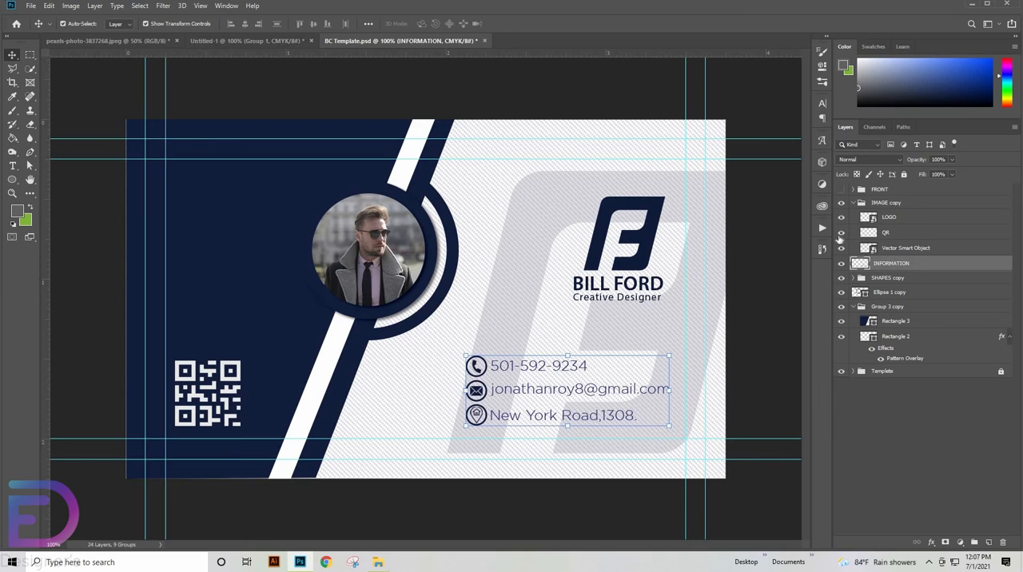
# - Nudge the INFORMATION layer slightly to the right to fine-tune its position under the logo
pyautogui.click(857, 204)
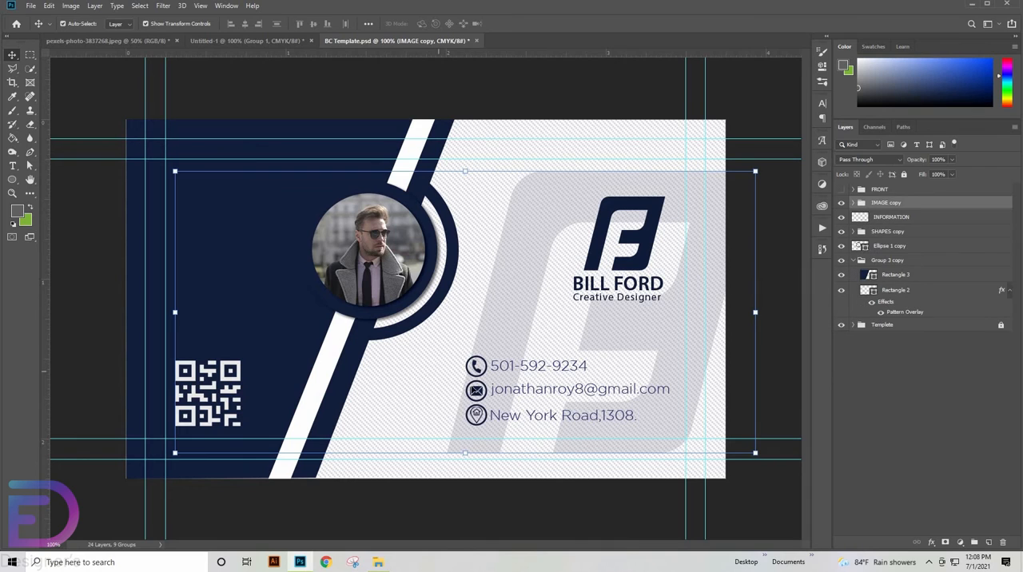
pyautogui.click(476, 392)
pyautogui.click(780, 395)
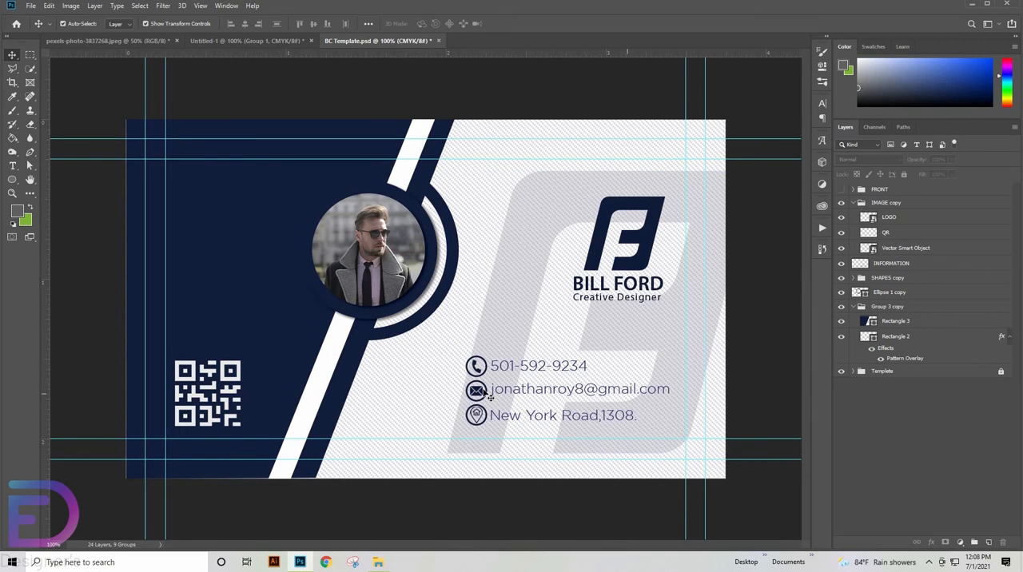
pyautogui.click(477, 390)
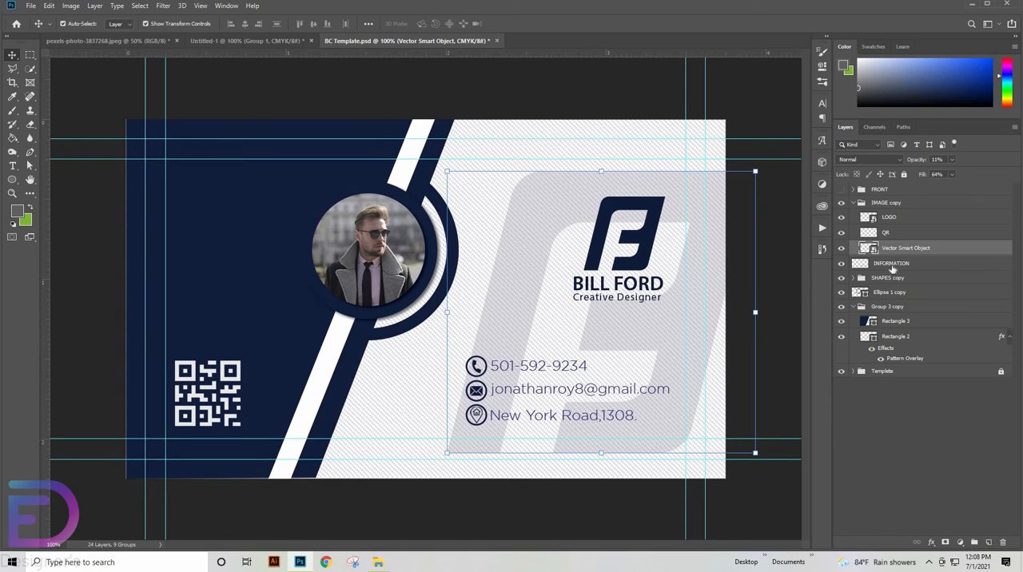
pyautogui.click(892, 267)
pyautogui.press('Right')
pyautogui.press('Right')
pyautogui.press('Right')
pyautogui.press('Right')
pyautogui.press('Right')
pyautogui.press('Right')
pyautogui.press('Right')
pyautogui.press('Right')
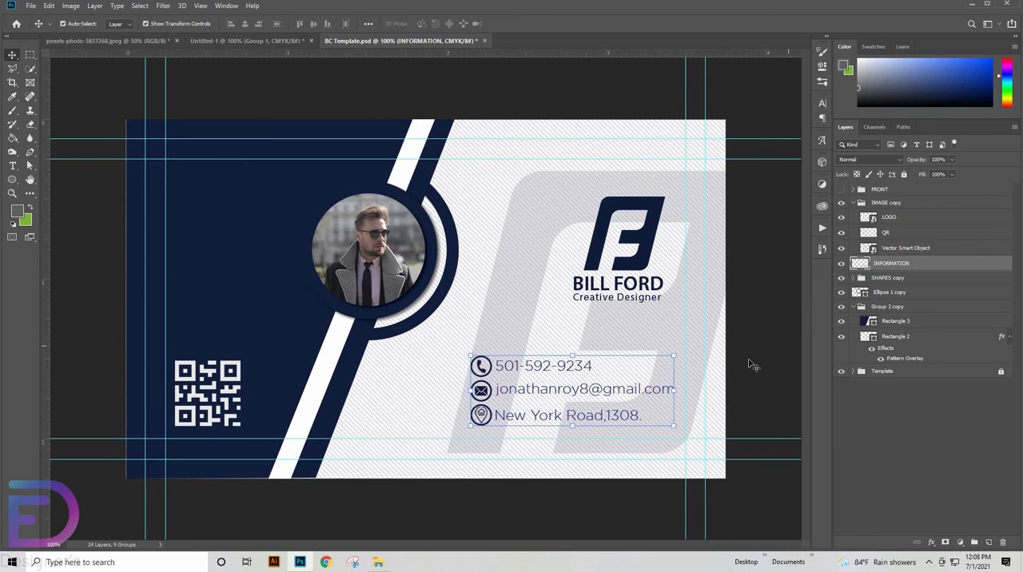
pyautogui.click(532, 286)
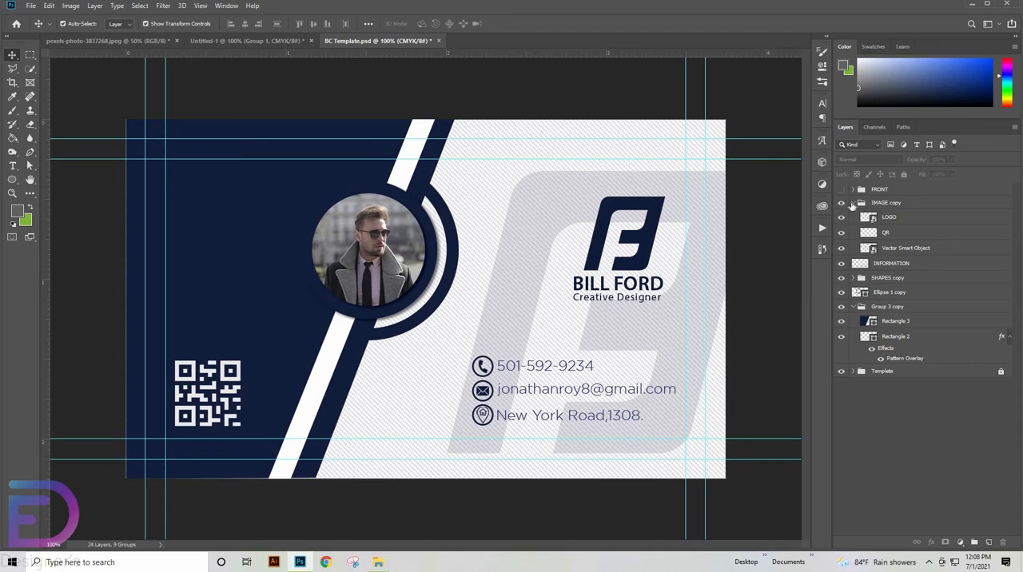
# - Group all layers from IMAGE copy down to Rectangle 2 as BACK and merge the group into one layer
pyautogui.click(852, 204)
pyautogui.click(882, 206)
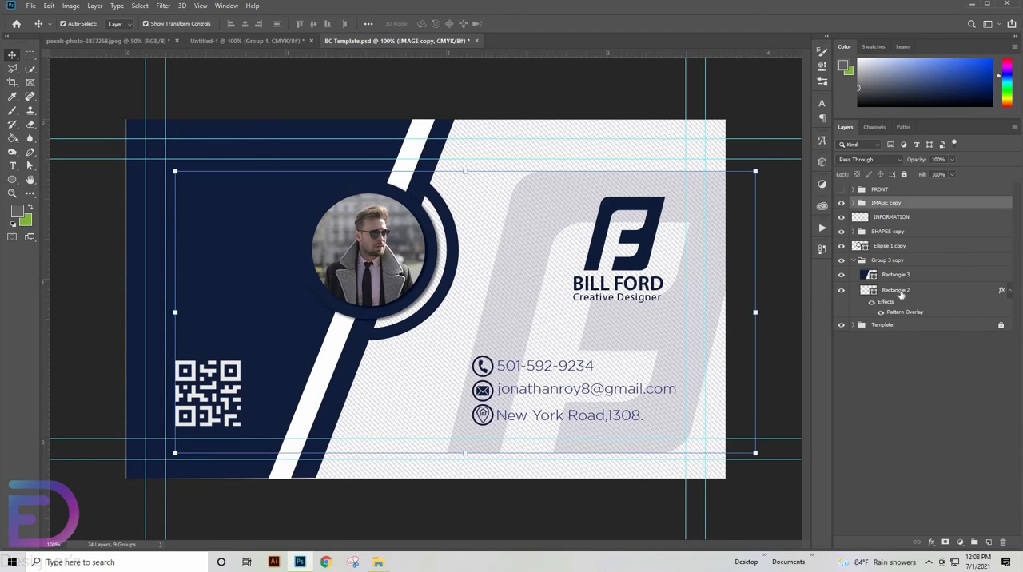
pyautogui.keyDown('shift'); pyautogui.click(901, 292); pyautogui.keyUp('shift')
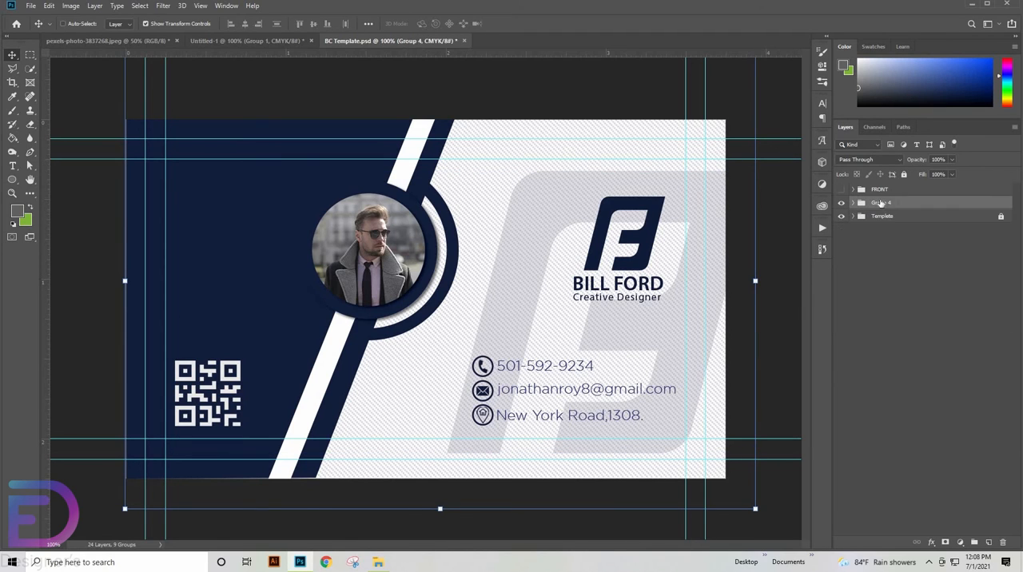
pyautogui.hotkey('ctrl', 'g')
pyautogui.doubleClick(882, 202)
pyautogui.write('BACK')
pyautogui.press('Return')
pyautogui.rightClick(875, 205)
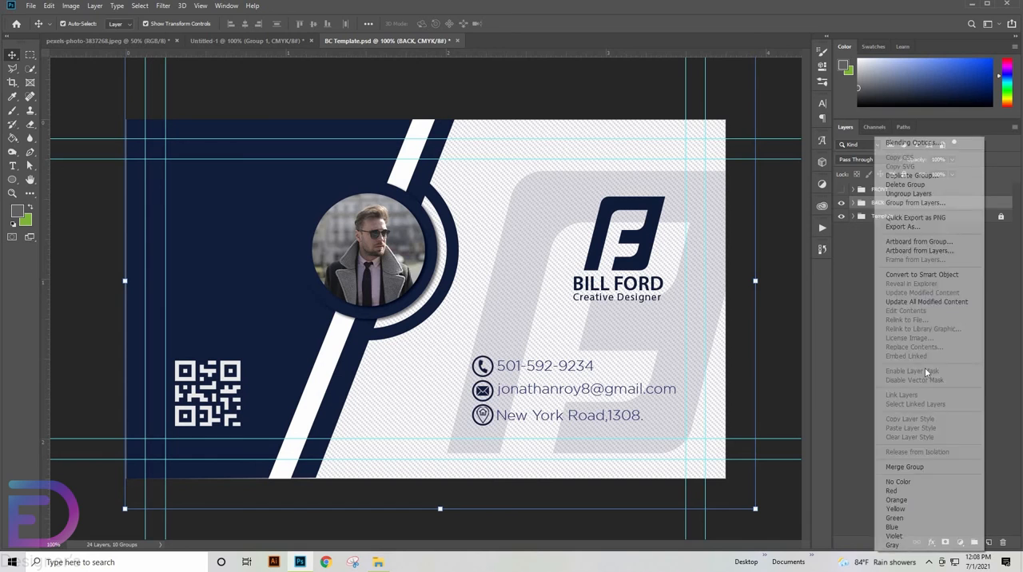
pyautogui.click(905, 466)
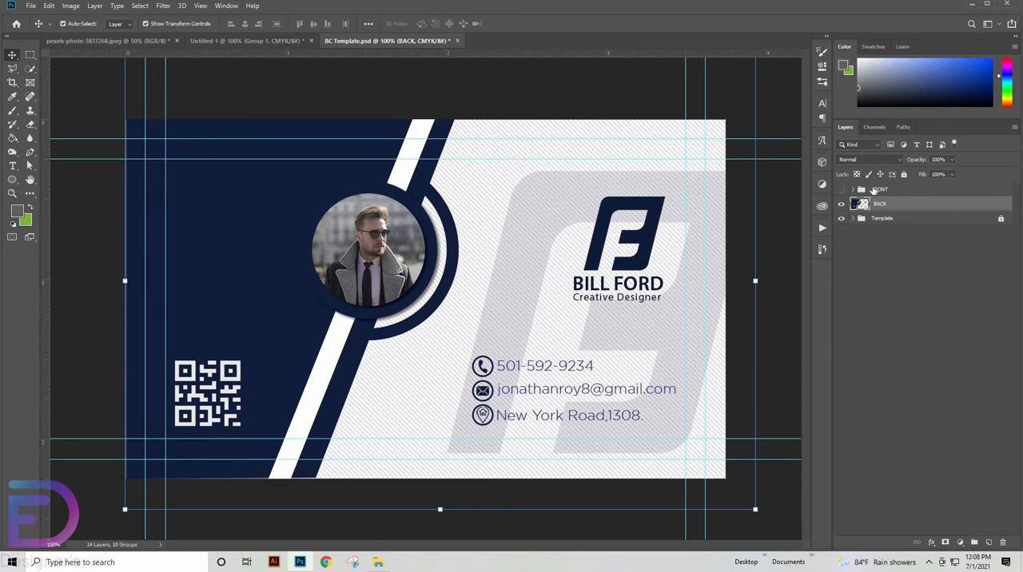
# - Show the FRONT group, hide the BACK layer, and merge FRONT into one layer
pyautogui.click(873, 190)
pyautogui.click(842, 190)
pyautogui.rightClick(864, 190)
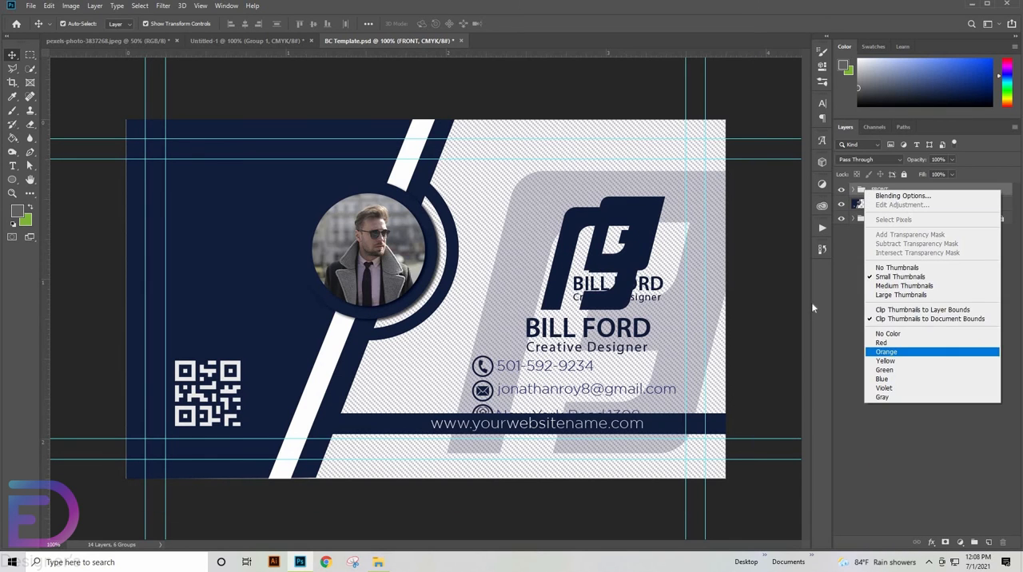
pyautogui.click(843, 205)
pyautogui.click(842, 205)
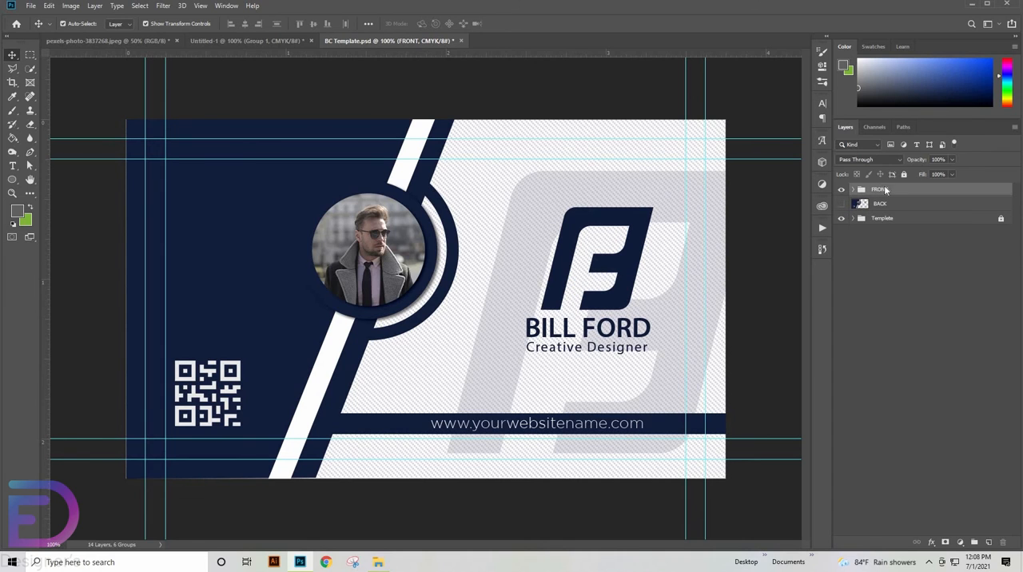
pyautogui.rightClick(886, 189)
pyautogui.click(905, 467)
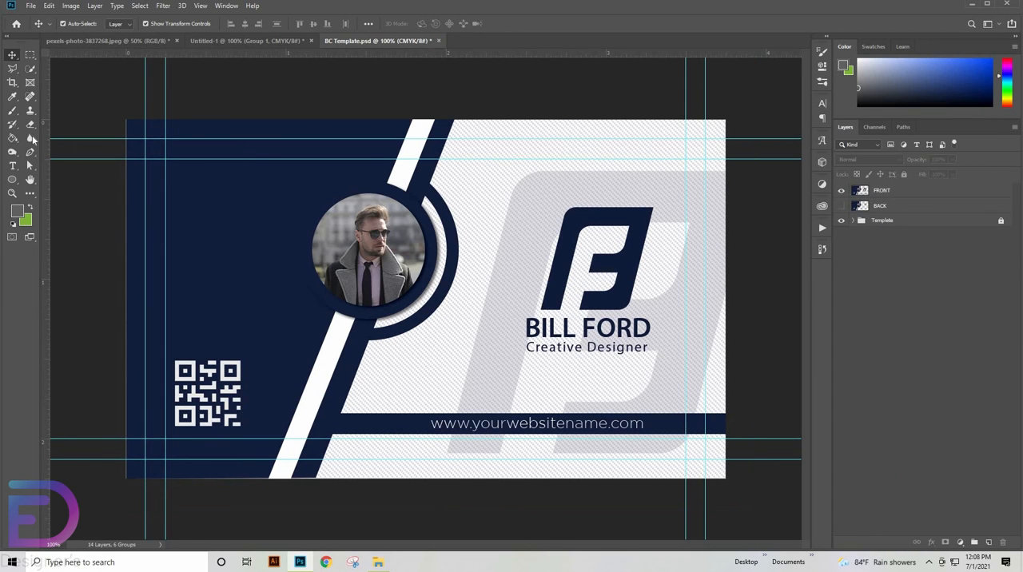
# - Crop the card to the outermost guides, trimming away the bleed area
pyautogui.click(12, 84)
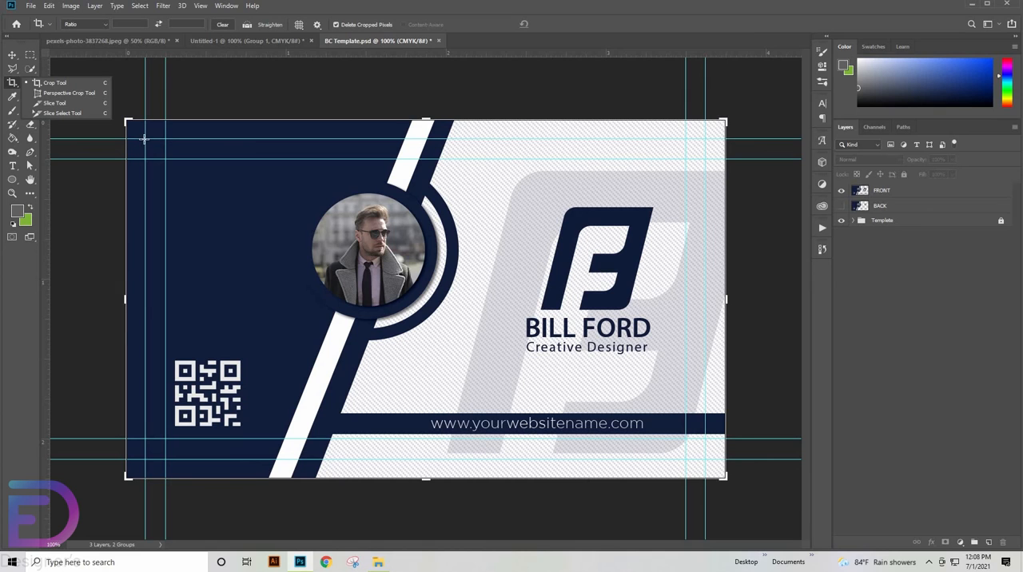
pyautogui.moveTo(144, 139); pyautogui.dragTo(706, 458)
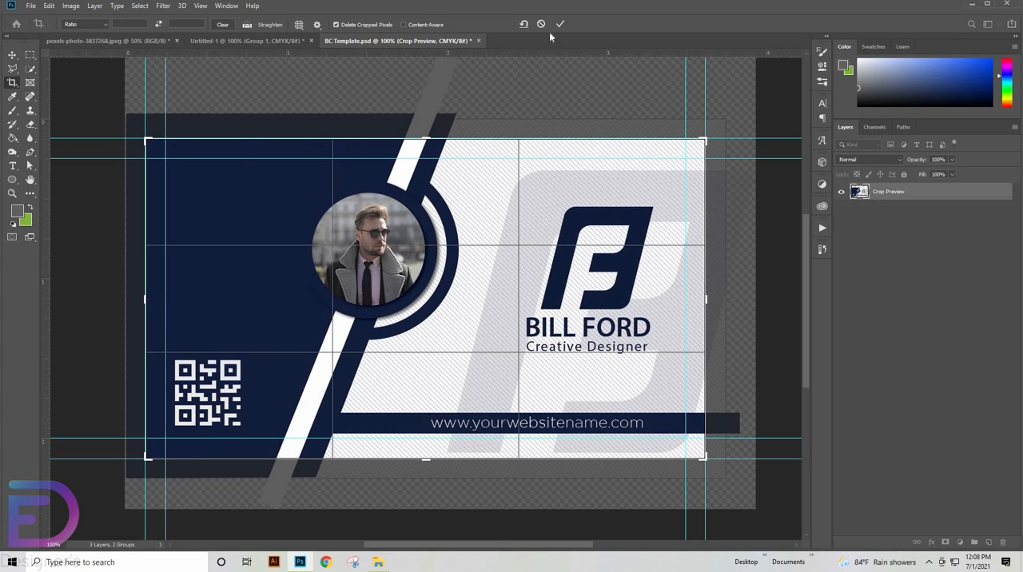
pyautogui.click(560, 25)
# - Open the Business Cards With Wooden Board.psd mockup and the contents of its FRONT smart object
pyautogui.click(16, 23)
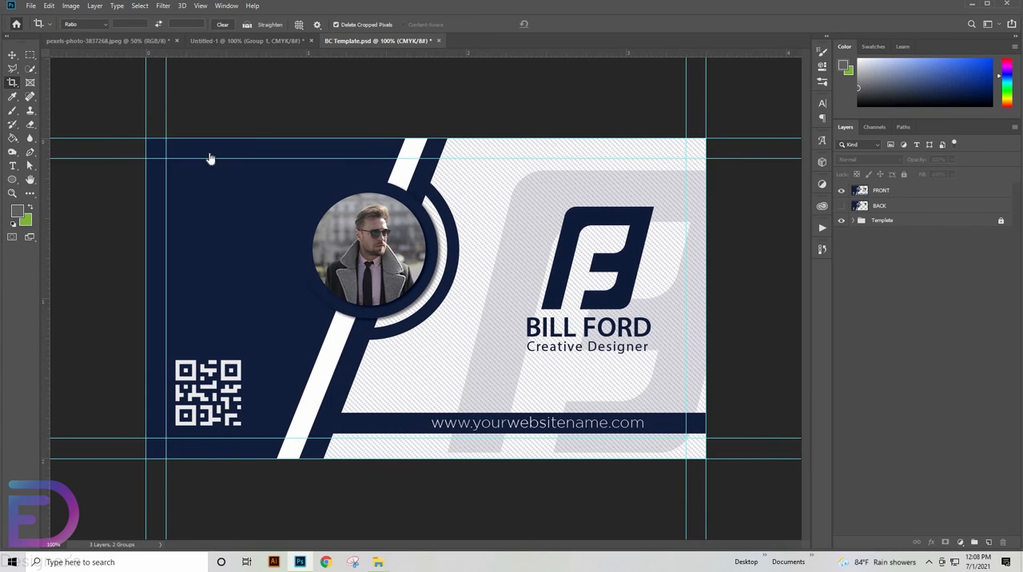
pyautogui.click(206, 207)
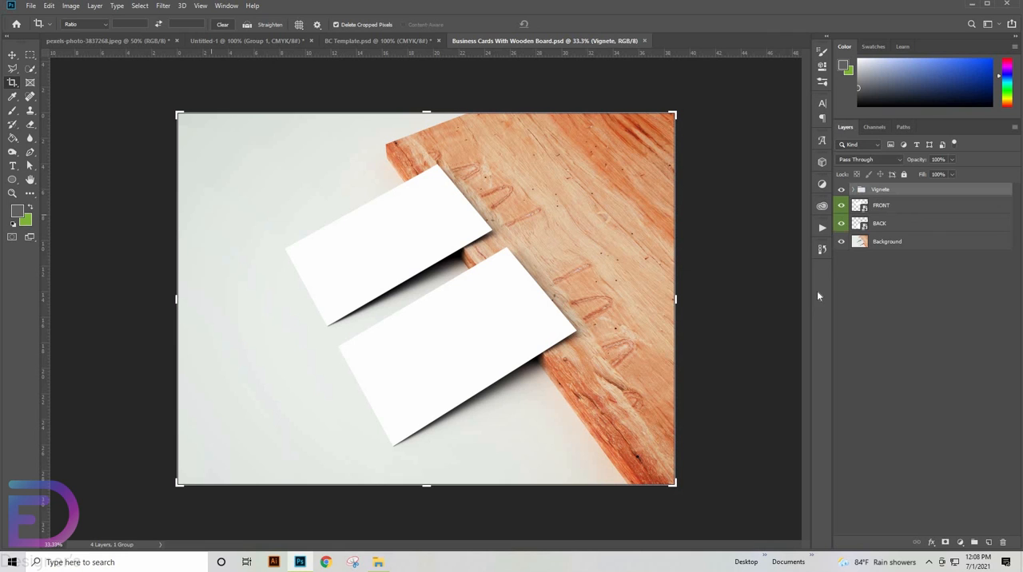
pyautogui.doubleClick(860, 207)
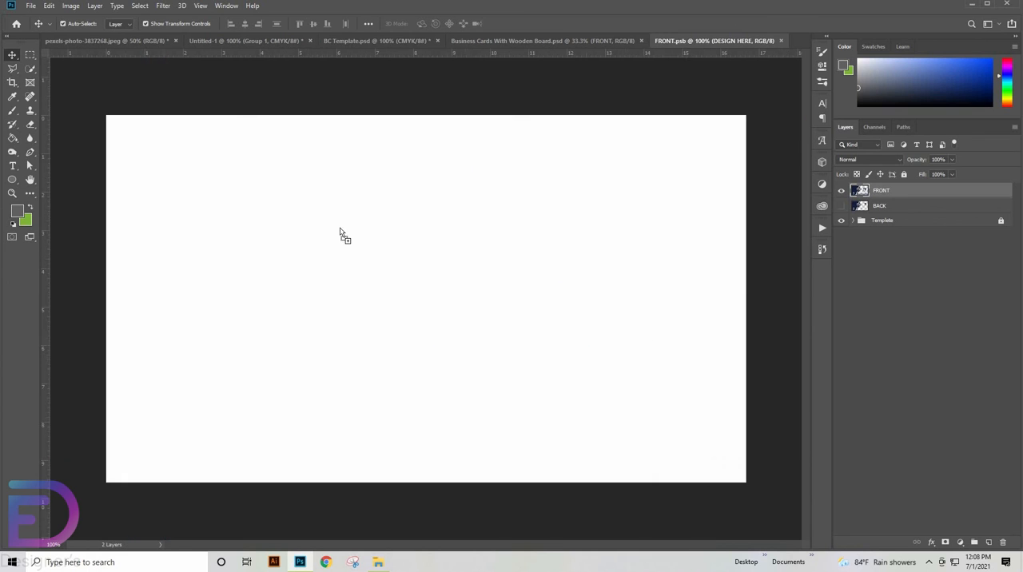
# - Bring the FRONT card artwork into the FRONT.psb document and hide its white FRONT base layer
pyautogui.moveTo(419, 233); pyautogui.dragTo(420, 236)
pyautogui.moveTo(419, 236); pyautogui.dragTo(486, 285)
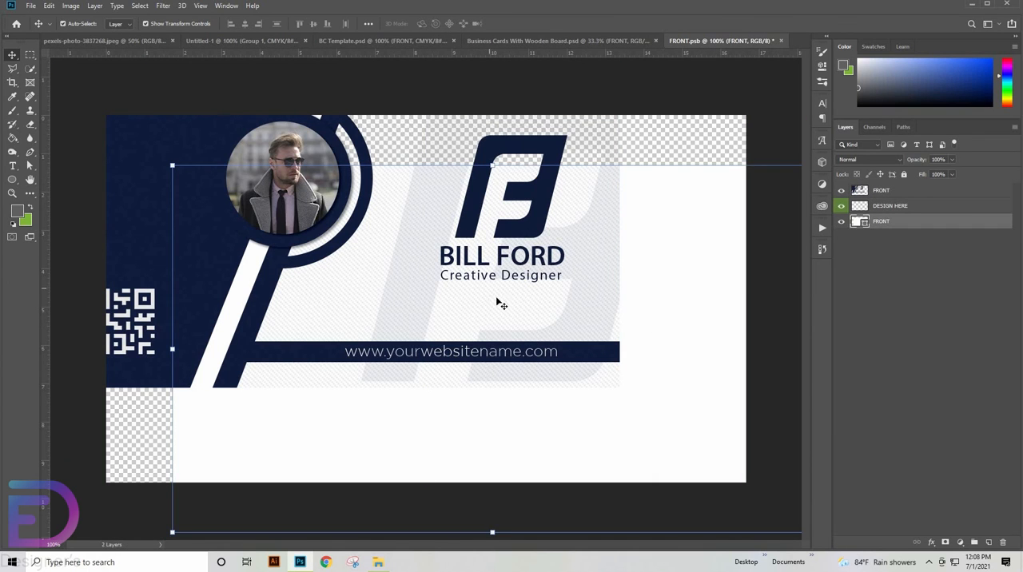
pyautogui.hotkey('ctrl', 'z')
pyautogui.click(841, 221)
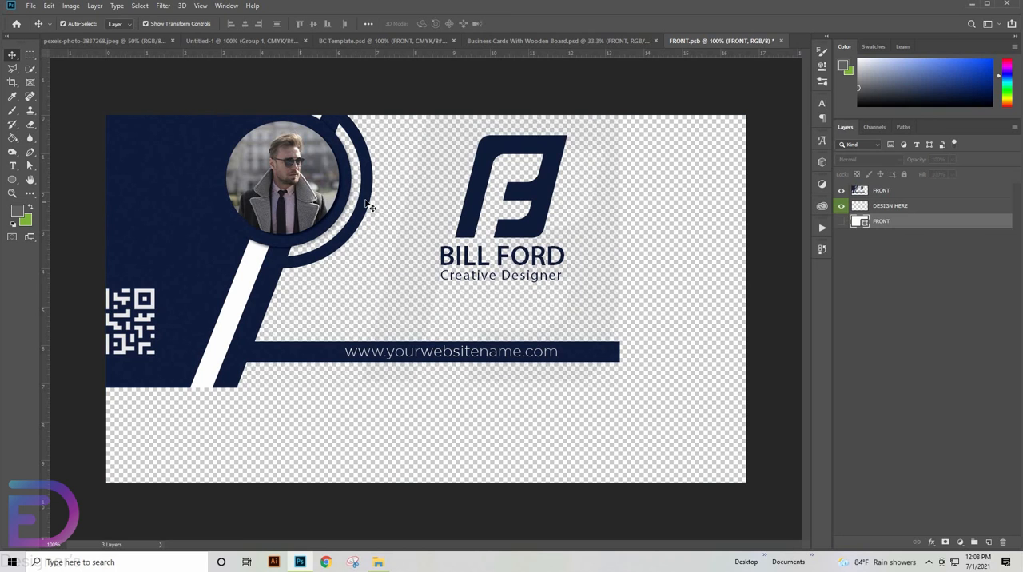
# - Align the FRONT artwork with the canvas's upper-left corner and scale it proportionally to about 114.6% to fill the canvas
pyautogui.moveTo(181, 192); pyautogui.dragTo(226, 240)
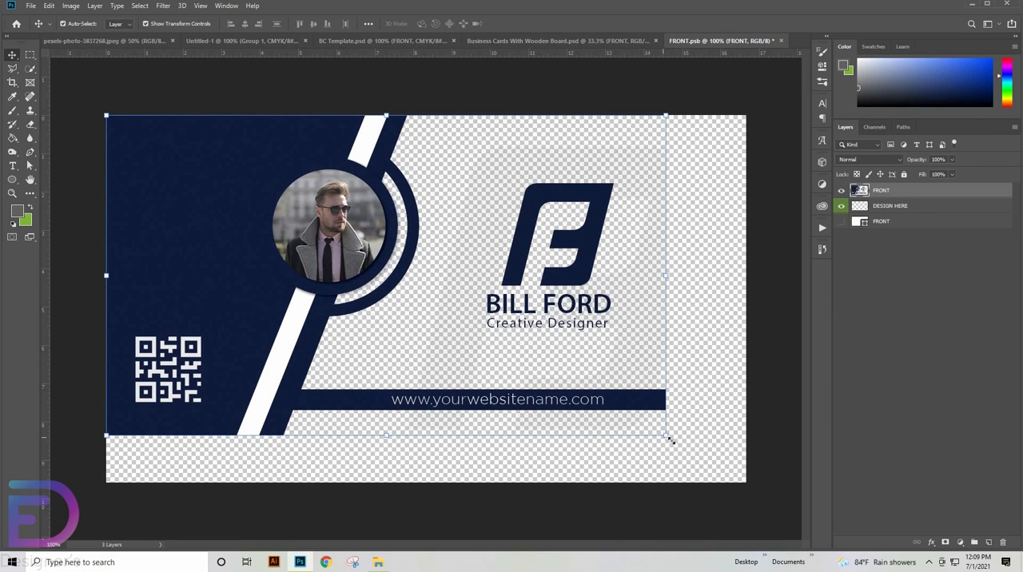
pyautogui.moveTo(669, 439); pyautogui.dragTo(748, 483)
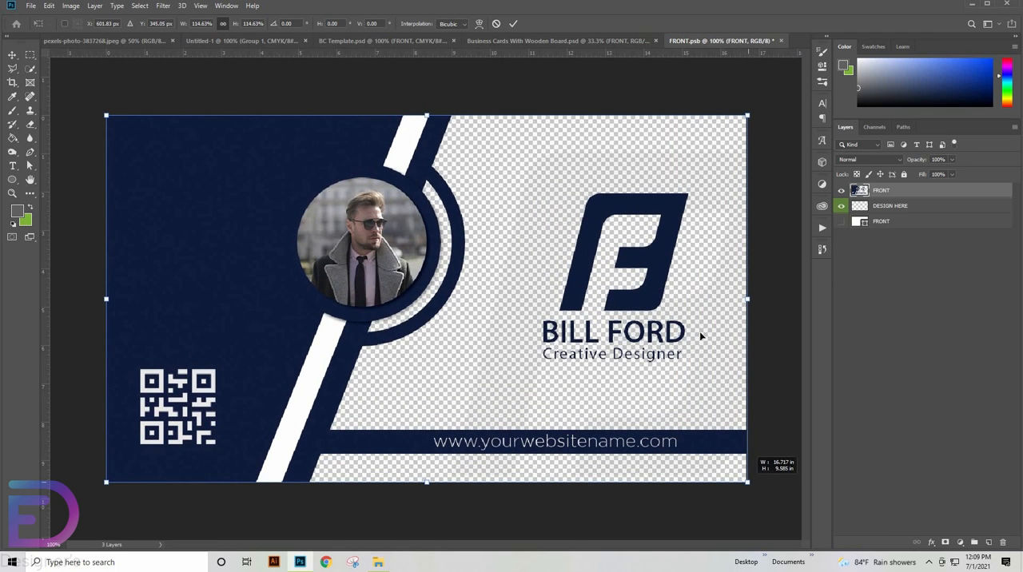
pyautogui.click(513, 23)
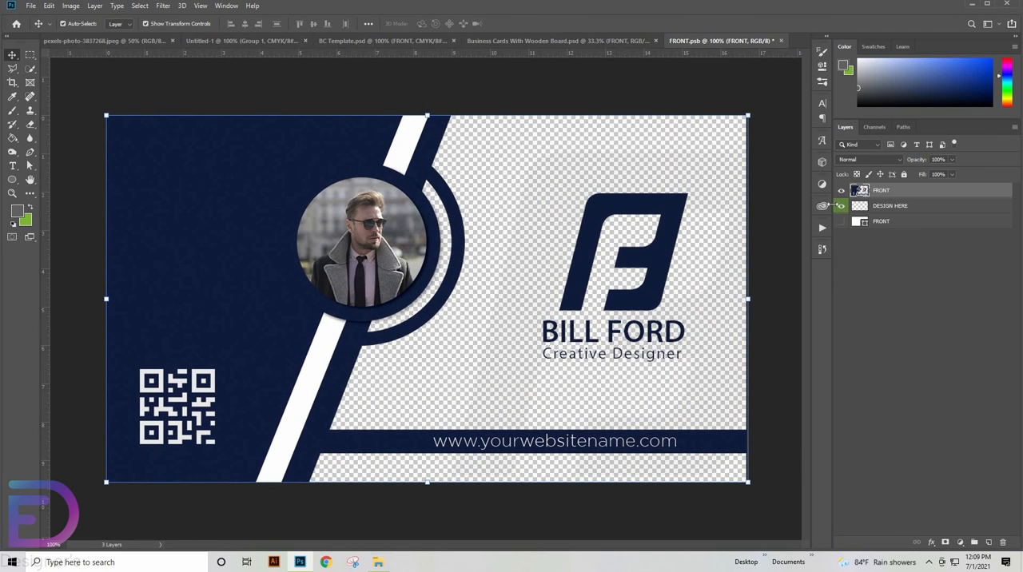
# - Hide the DESIGN HERE layer, then close FRONT.psb and save its changes
pyautogui.click(839, 206)
pyautogui.click(781, 41)
pyautogui.click(460, 210)
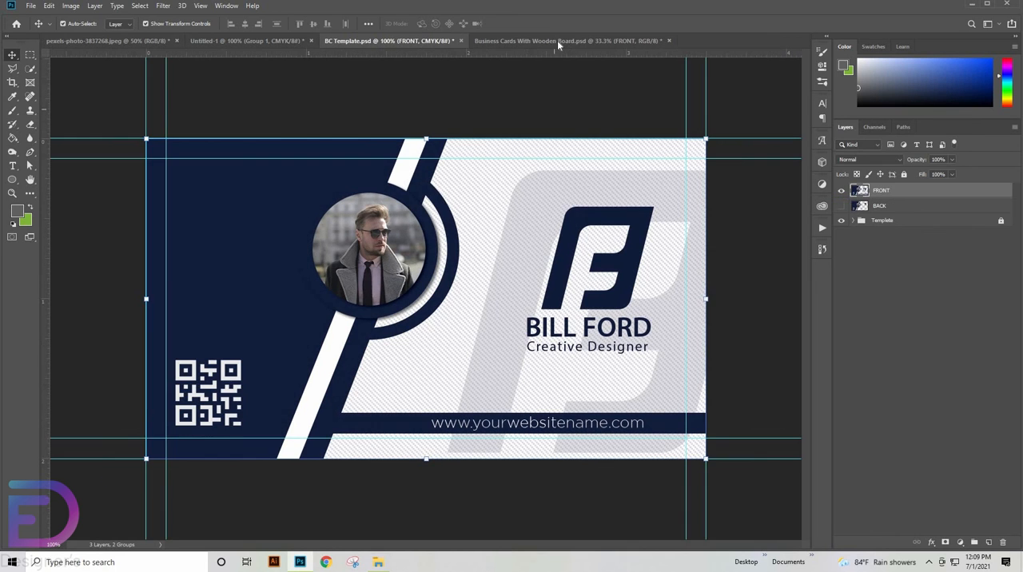
# - Open the contents of the BACK smart object in the Business Cards With Wooden Board.psd mockup
pyautogui.click(557, 40)
pyautogui.click(869, 225)
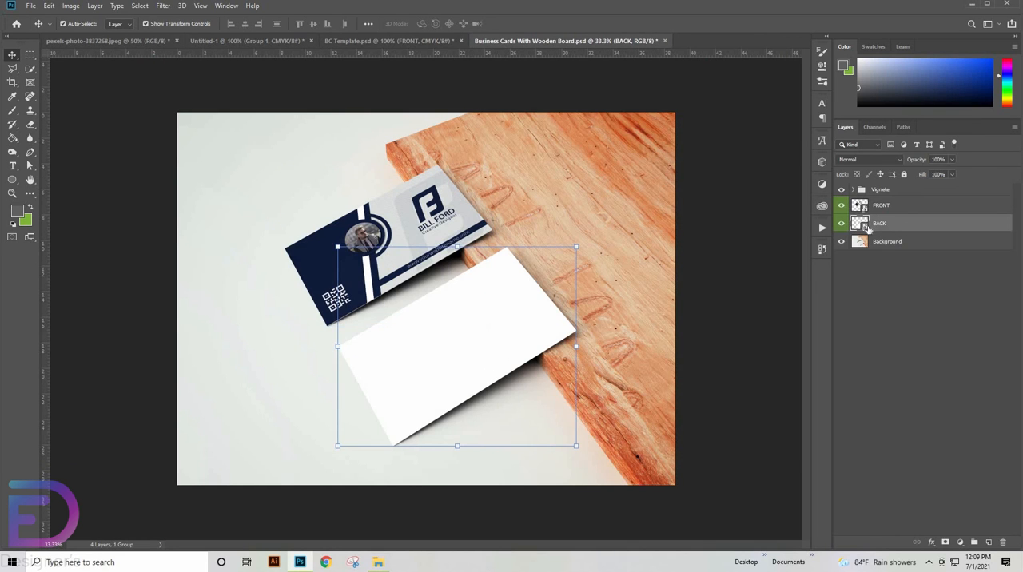
pyautogui.doubleClick(858, 224)
# - In BC Template.psd, hide the FRONT layer, show BACK, and bring the BACK artwork into BACK.psb near the canvas's upper-left corner
pyautogui.click(376, 40)
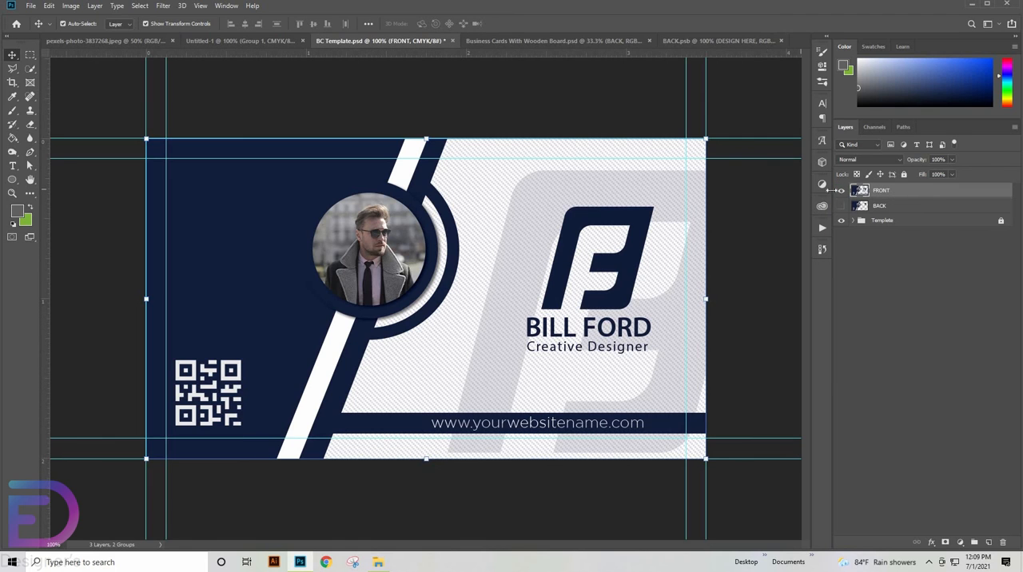
pyautogui.click(840, 190)
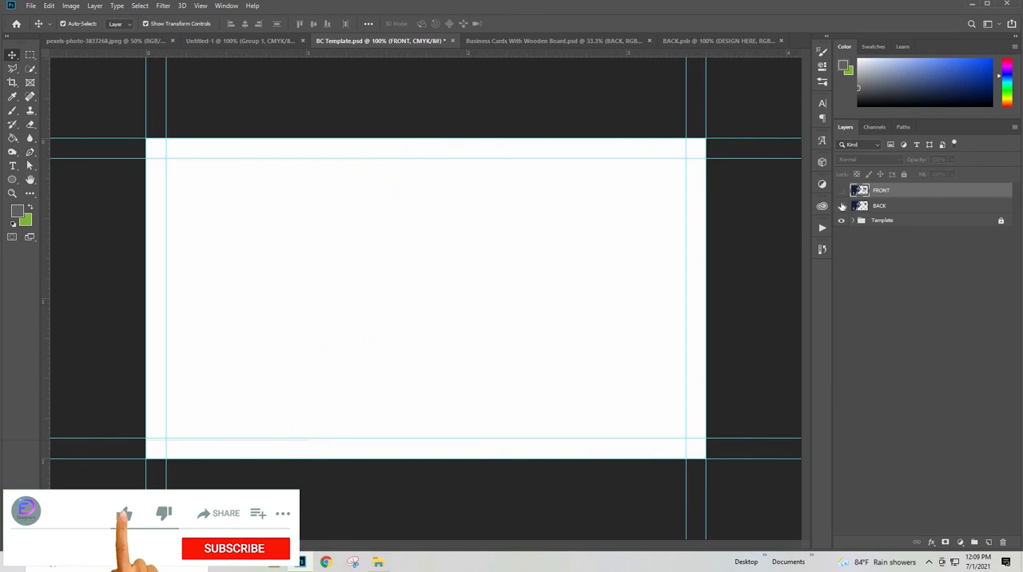
pyautogui.moveTo(462, 211); pyautogui.dragTo(394, 281)
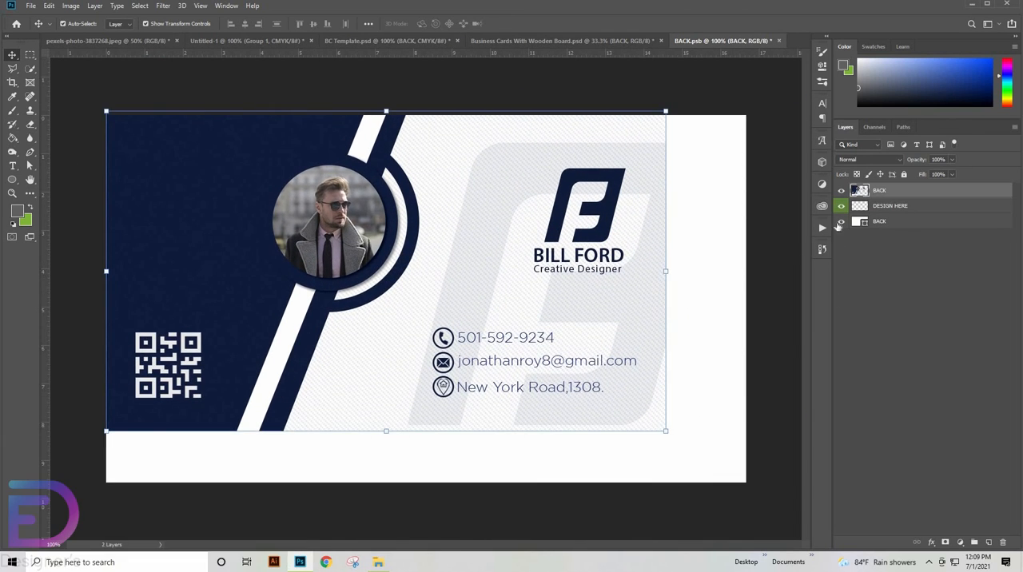
# - Enlarge the BACK artwork proportionally to roughly the canvas size and hide the DESIGN HERE layer, keeping the white BACK base shown
pyautogui.moveTo(840, 205); pyautogui.dragTo(840, 221)
pyautogui.moveTo(671, 438); pyautogui.dragTo(756, 484)
pyautogui.click(842, 207)
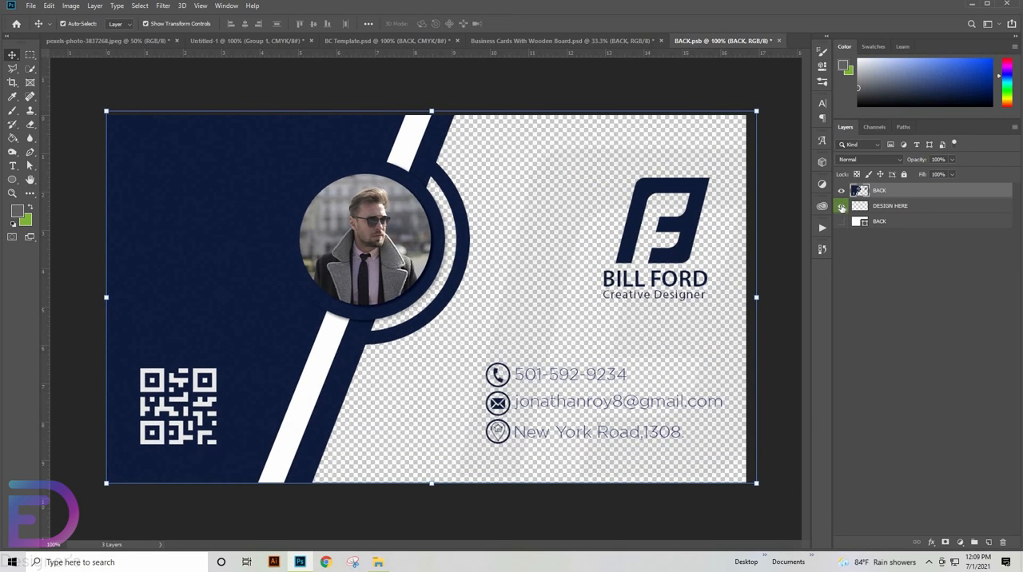
pyautogui.click(841, 222)
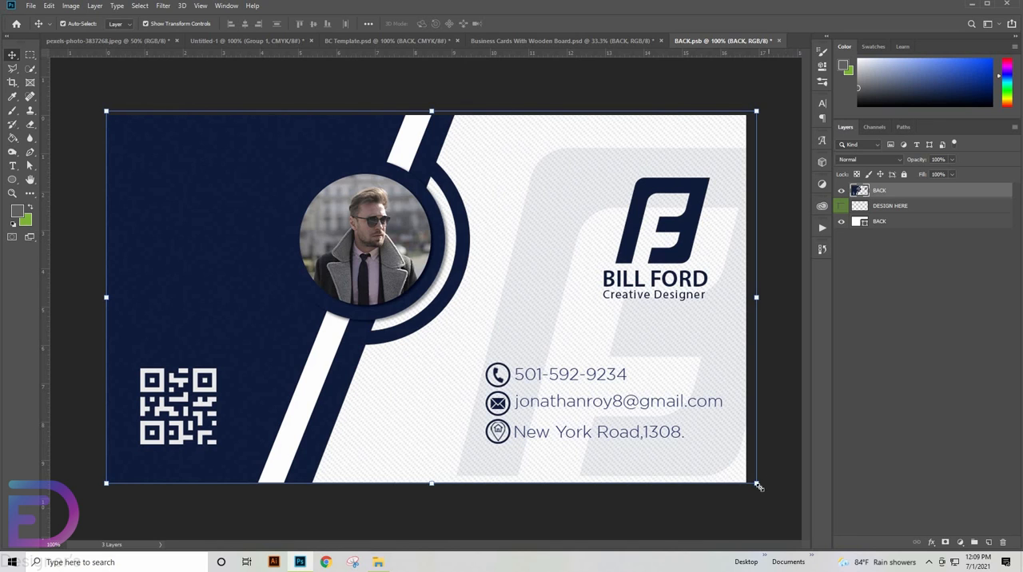
# - Fine-tune the BACK artwork's size to about 98.6% and its position so that it fits the canvas edges
pyautogui.moveTo(756, 483)
pyautogui.mouseDown()
pyautogui.moveTo(740, 483)
pyautogui.moveTo(746, 489)
pyautogui.mouseUp()
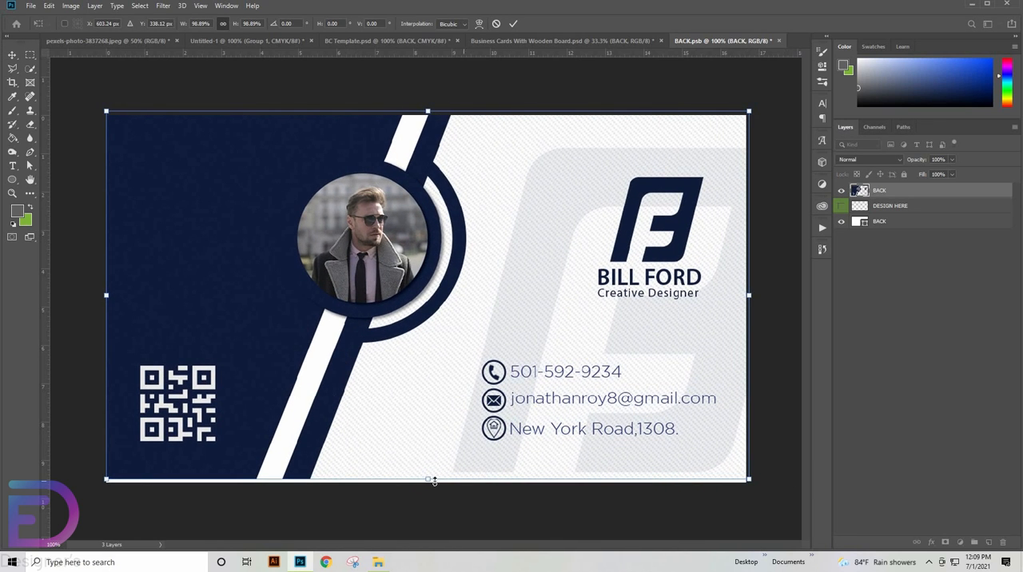
pyautogui.moveTo(433, 489); pyautogui.dragTo(436, 469)
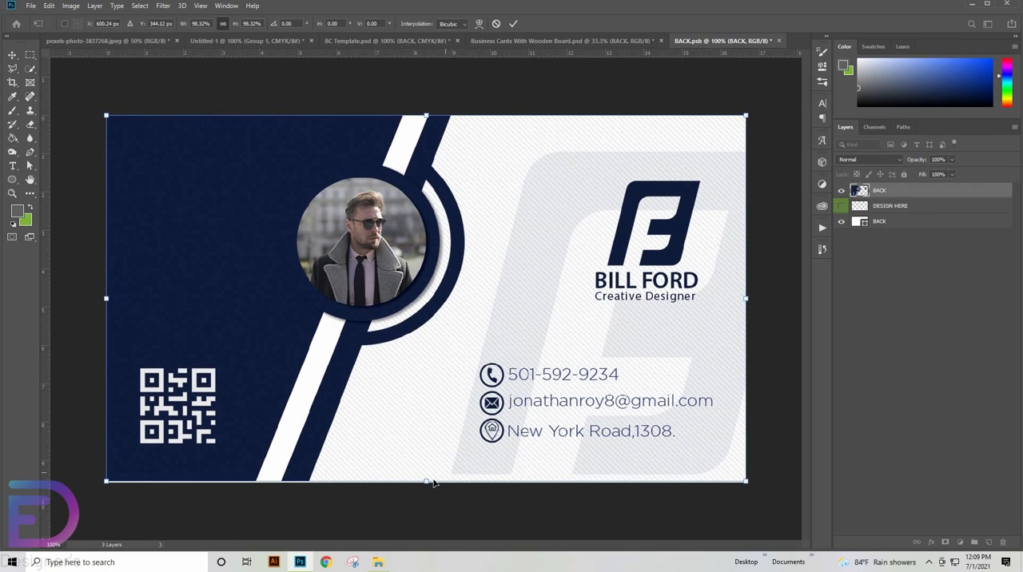
pyautogui.moveTo(426, 481); pyautogui.dragTo(426, 482)
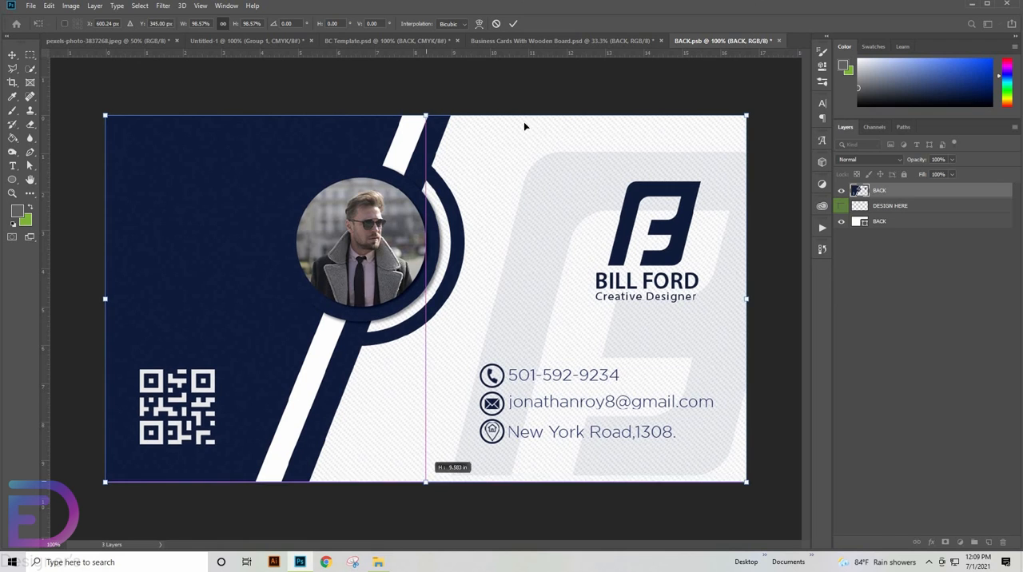
pyautogui.click(512, 24)
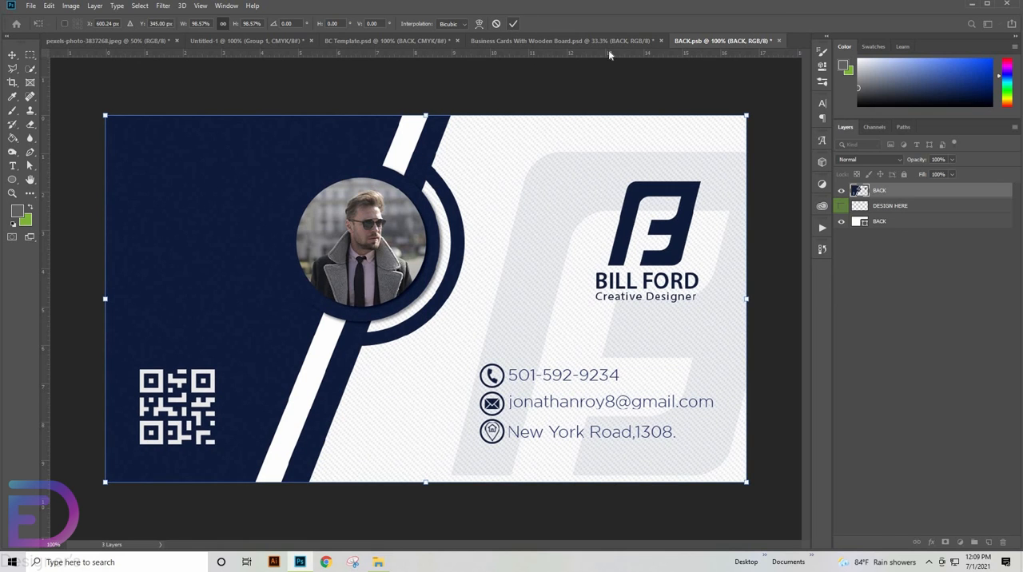
# - Hide the white BACK base layer, save and close BACK.psb, and return to the wooden-board mockup
pyautogui.click(841, 222)
pyautogui.click(779, 41)
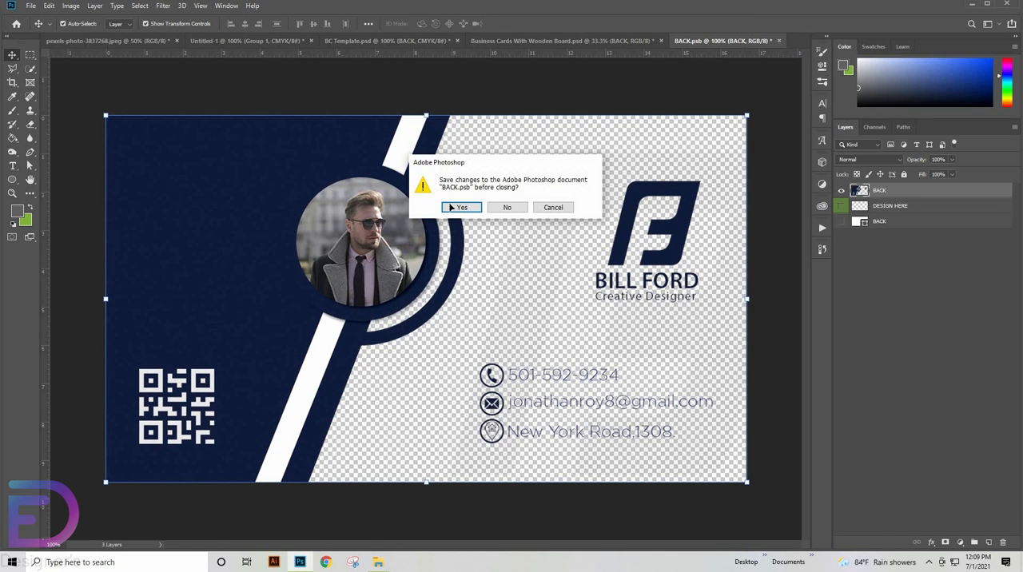
pyautogui.click(452, 207)
pyautogui.click(557, 41)
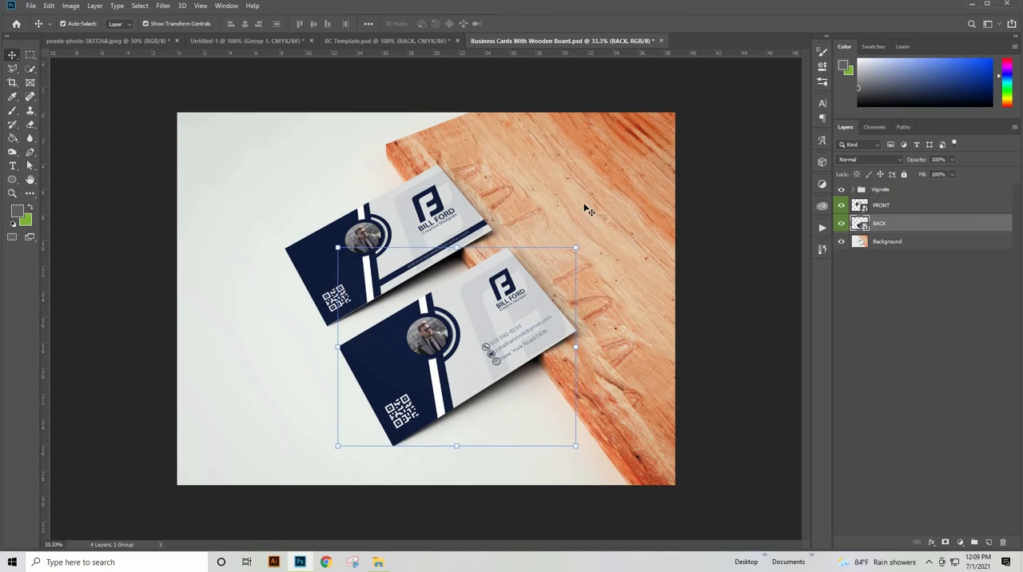